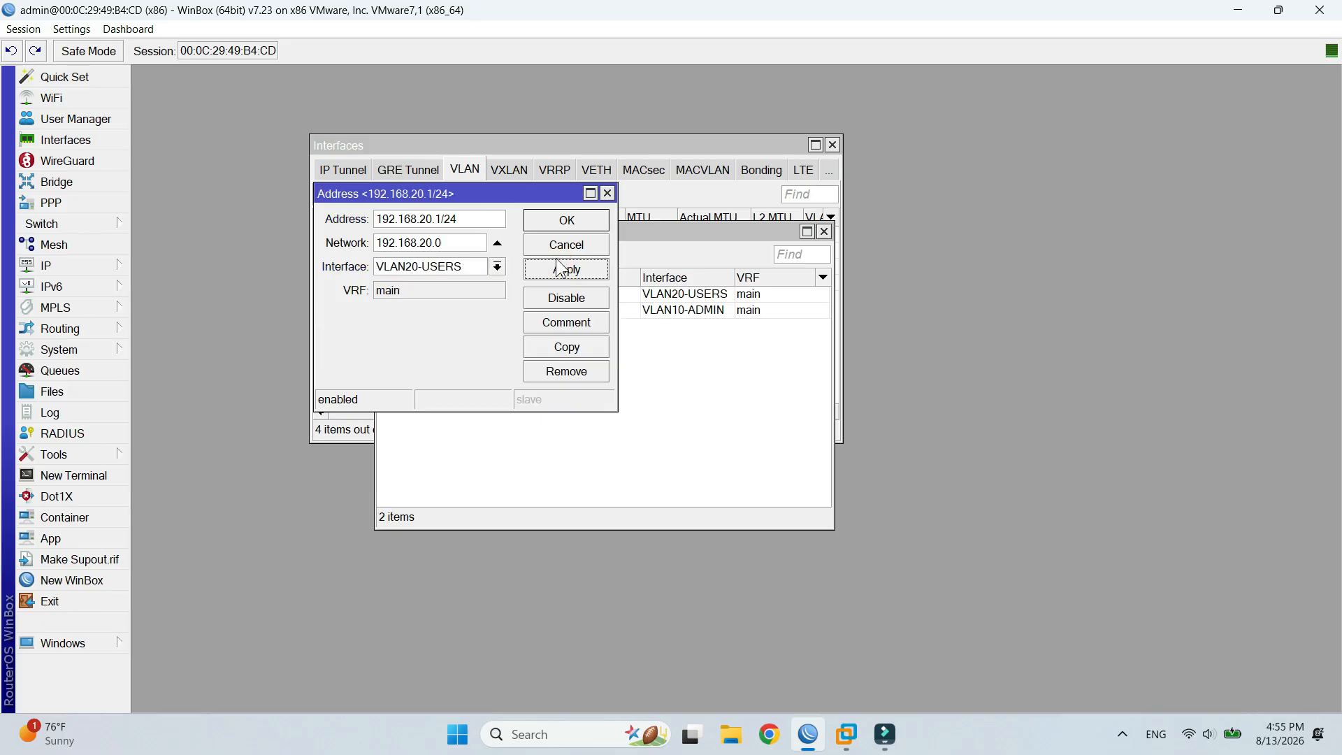
Step: Save the 192.168.20.1/24 address on the VLAN20-USERS interface
click(564, 220)
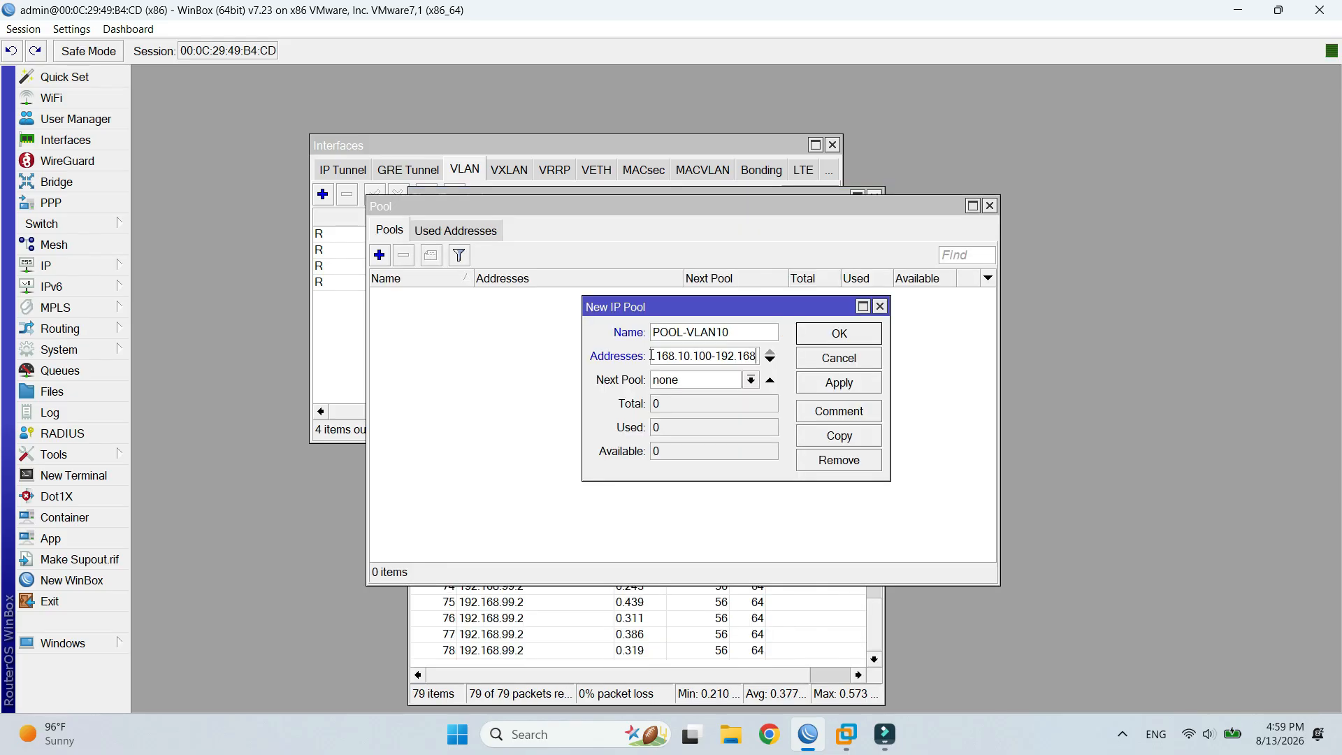
Step: Continue the end address of the POOL-VLAN10 range with .10 in the new IP pool
text(.10)
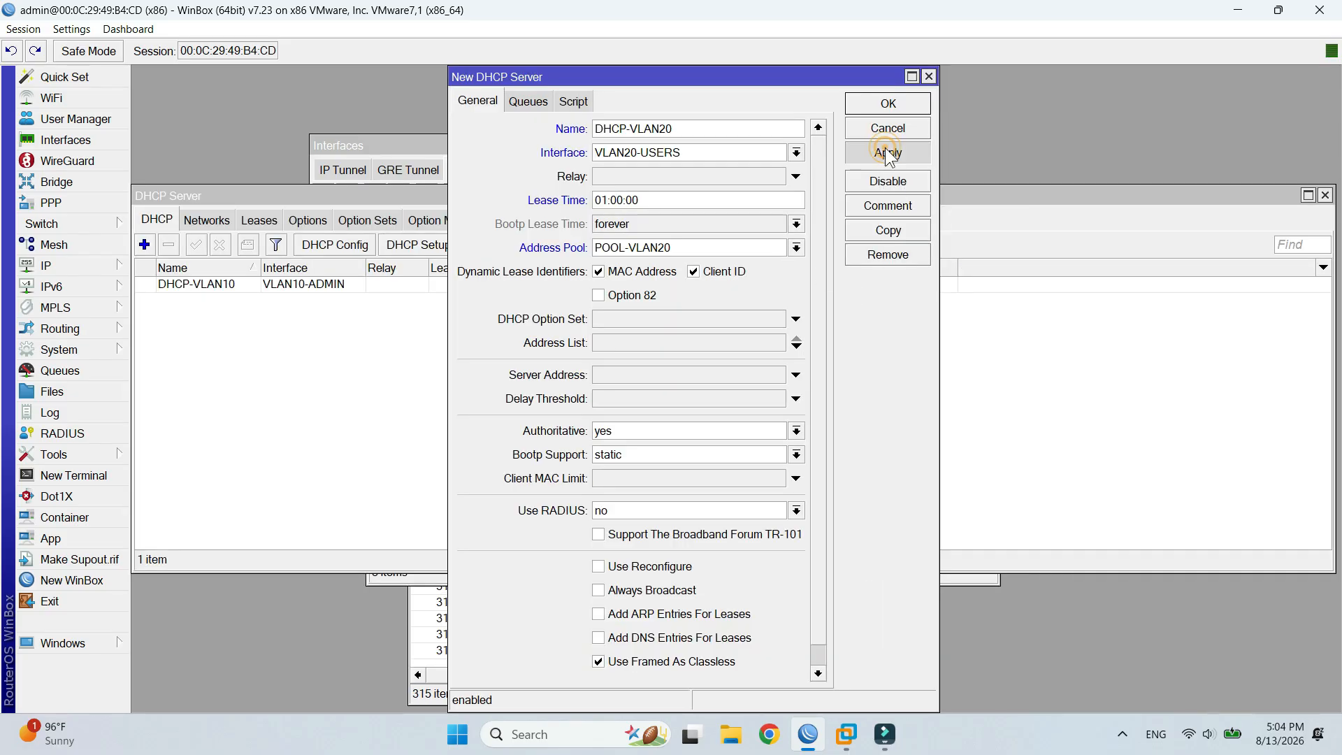
Step: Save the DHCP-VLAN20 server on VLAN20-USERS with address pool POOL-VLAN20 and a 01:00:00 lease time
click(886, 152)
click(887, 104)
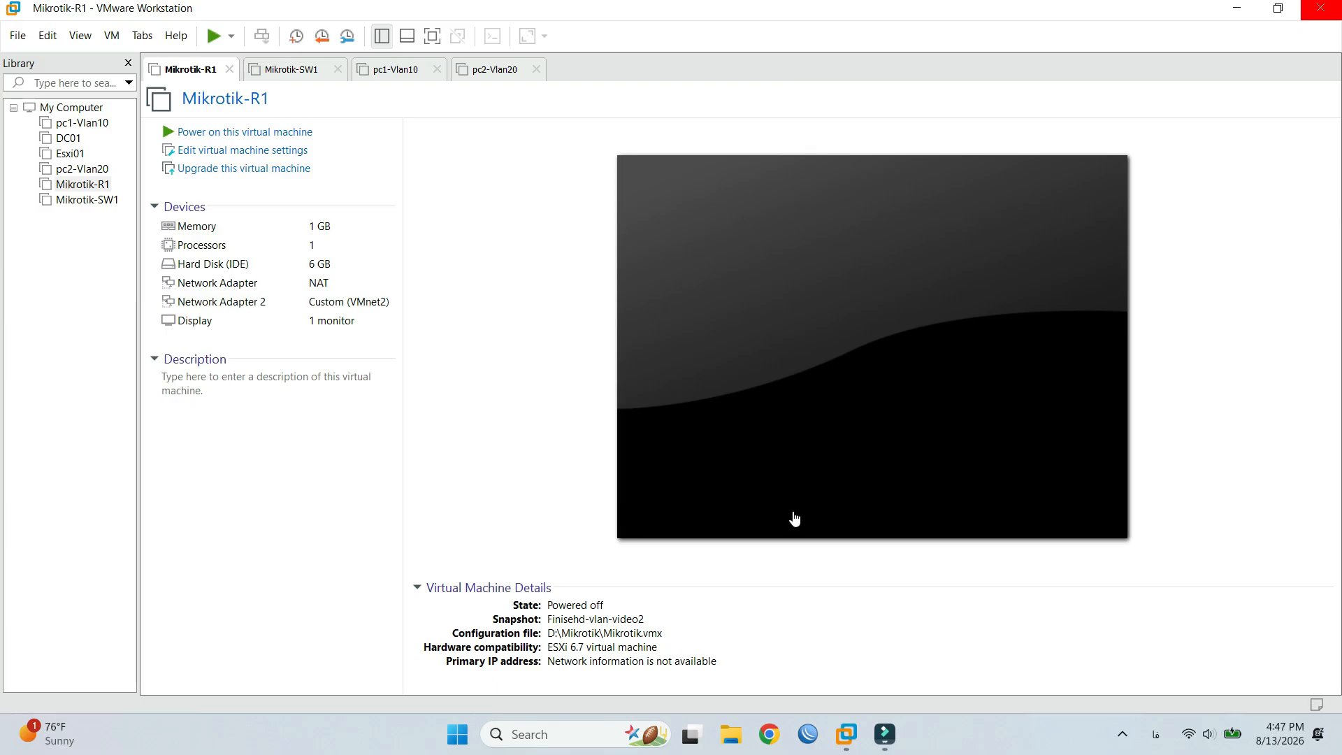
Step: Power on the Mikrotik-R1 virtual machine and connect to it from WinBox at 00:0C:29:49:B4:CD in a maximized window
click(790, 505)
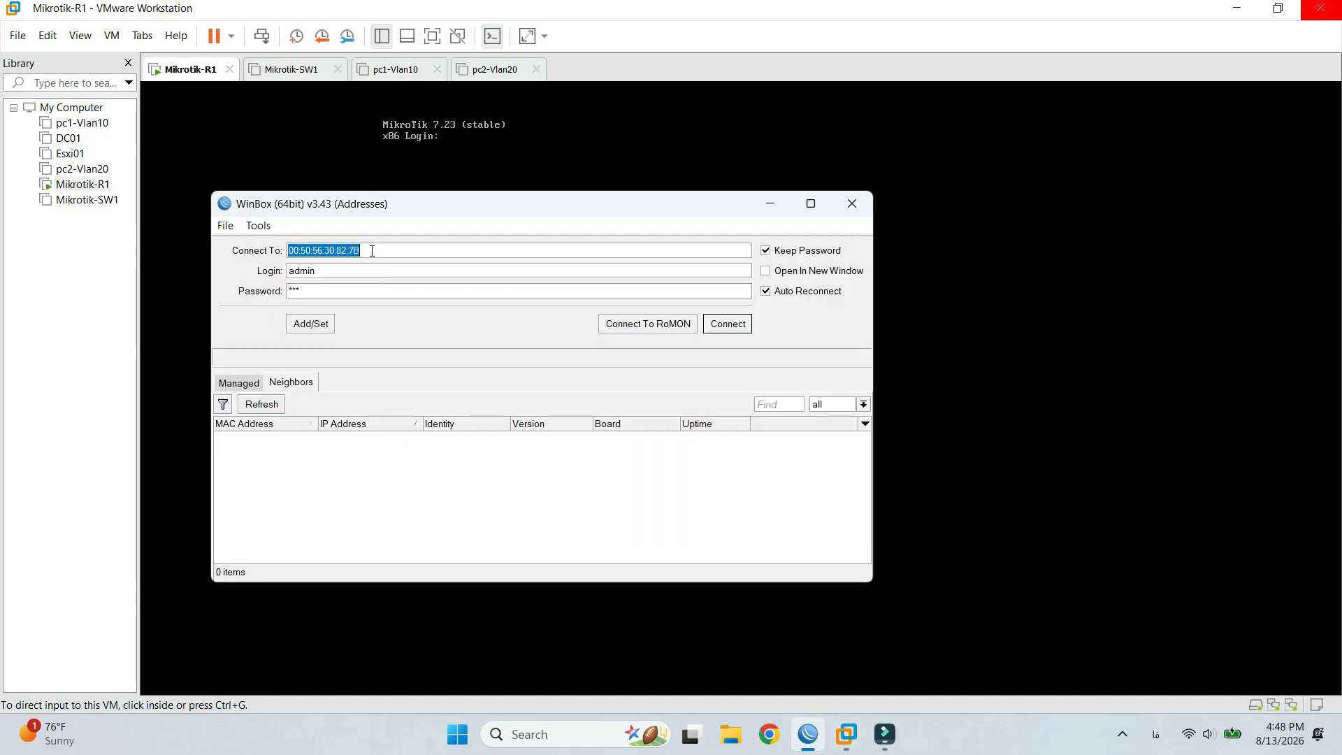
text(00:0C:29:49:B4:CD)
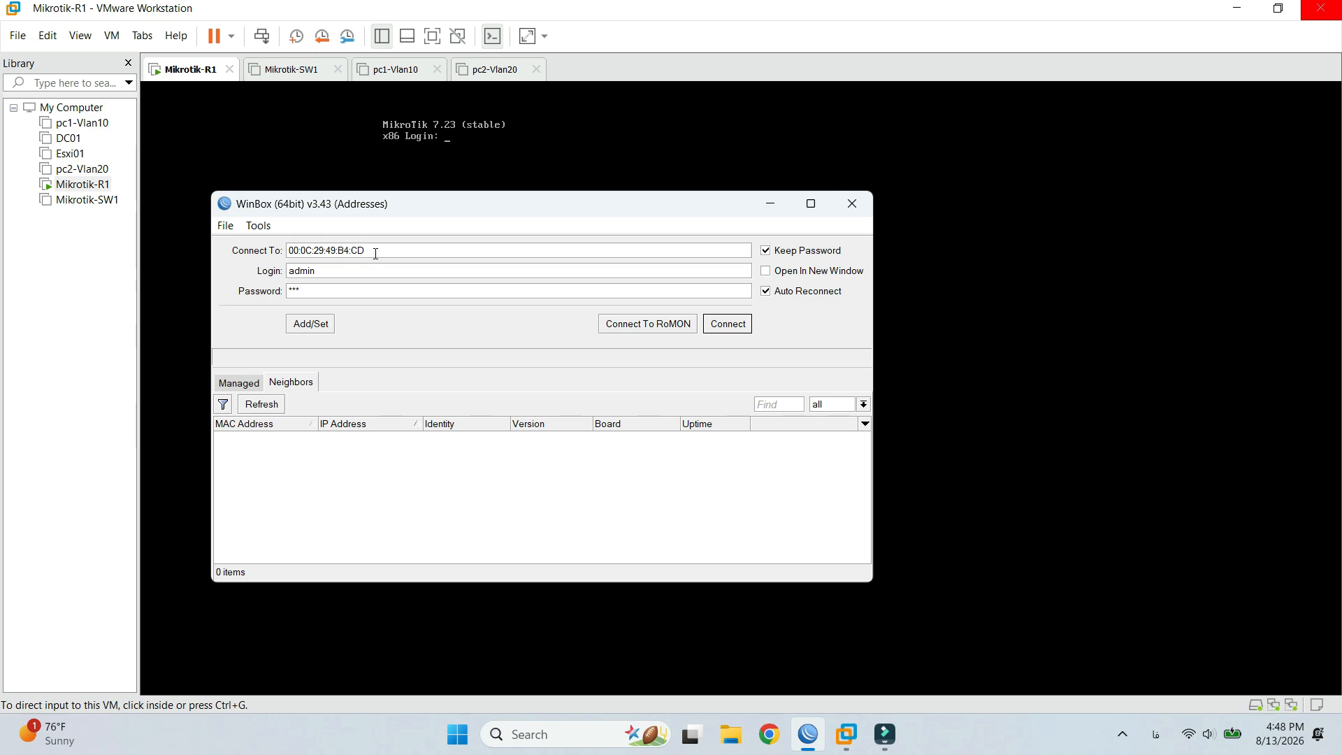
click(717, 323)
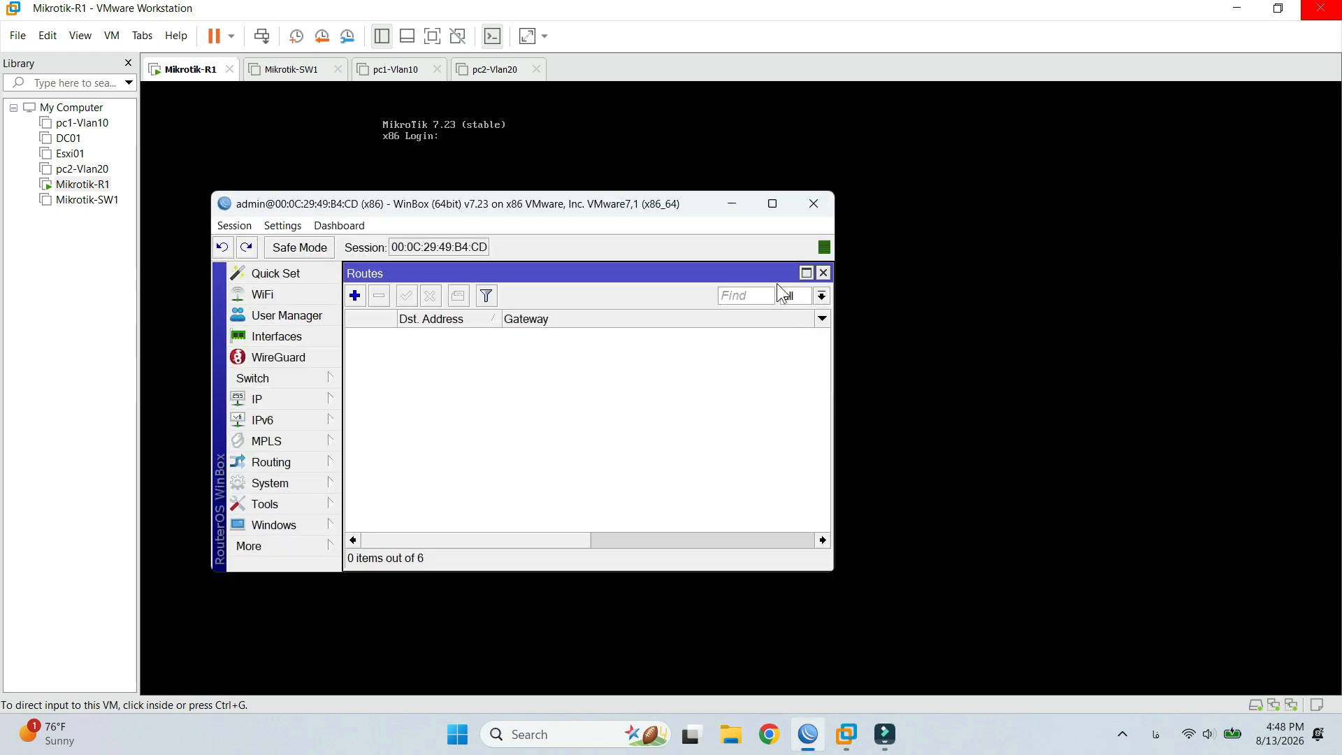
click(773, 205)
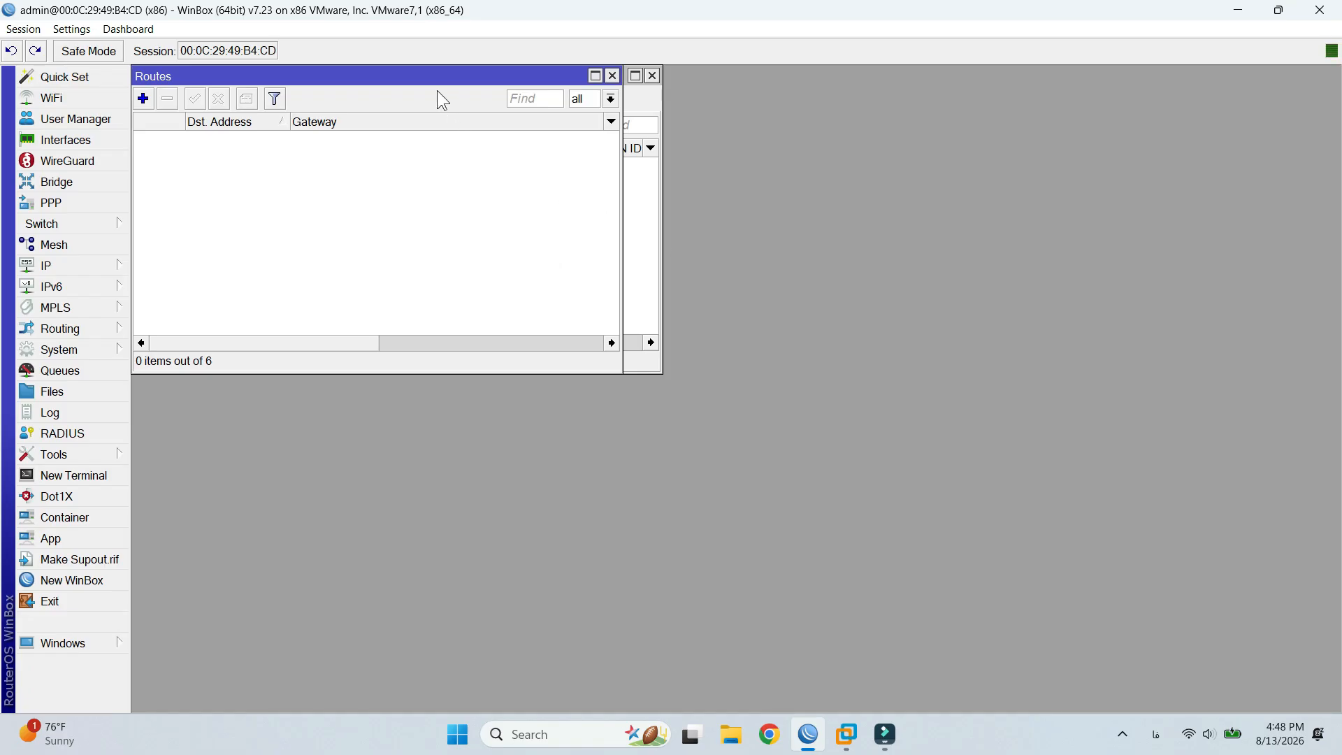
drag(431, 79, 712, 252)
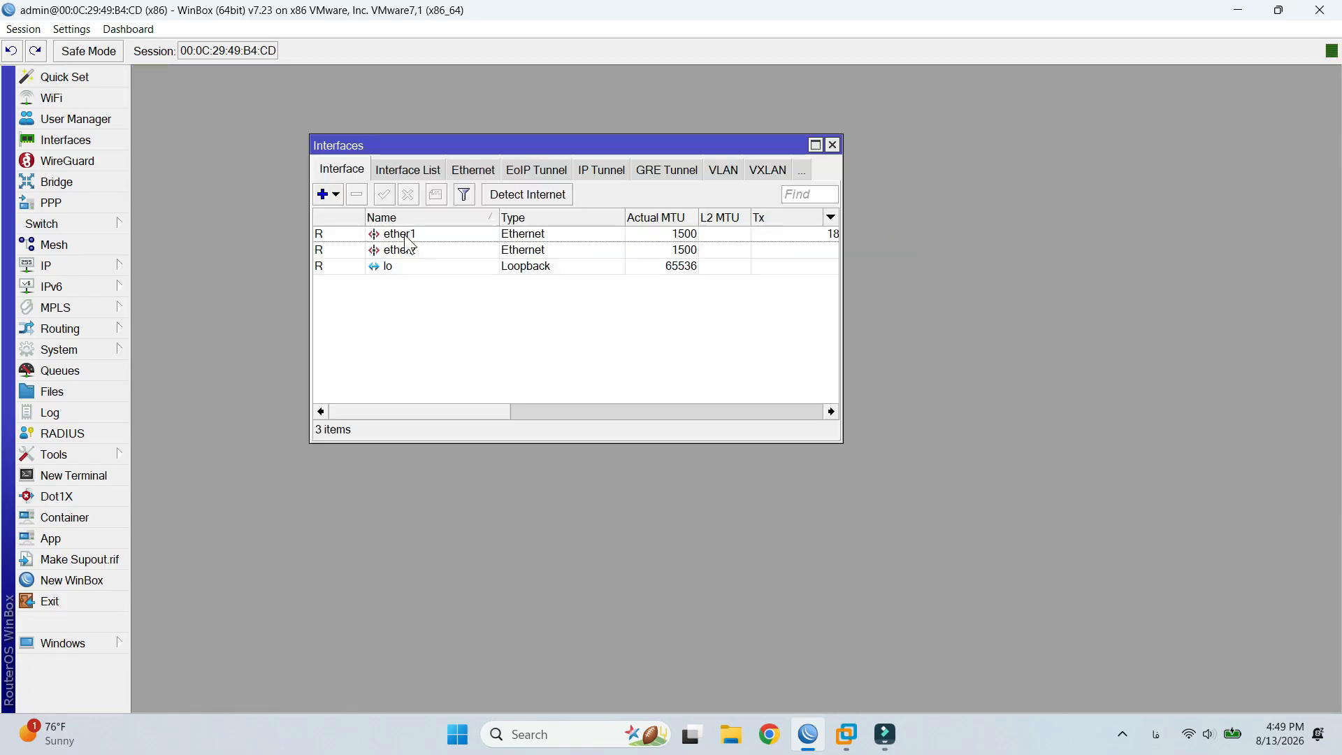
Step: Rename the ether1 interface as WAN
double_click(406, 238)
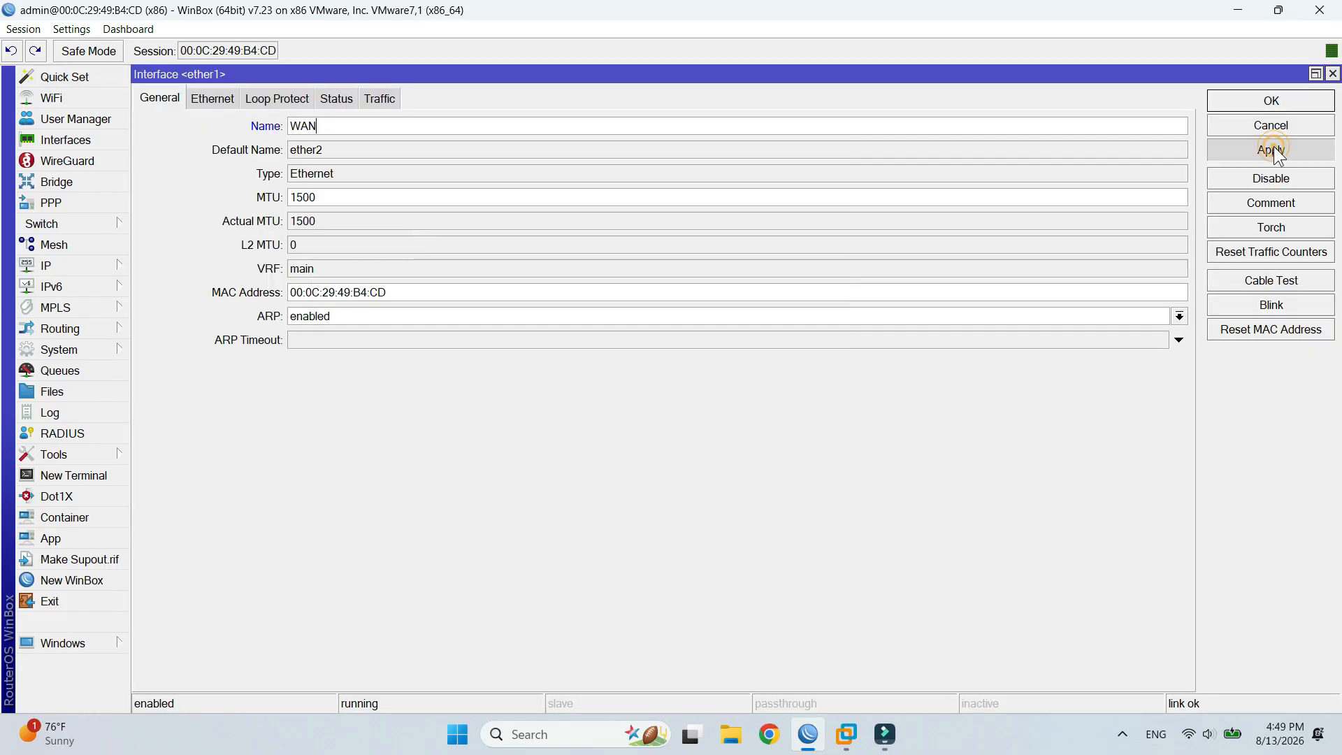
click(1270, 147)
click(1270, 99)
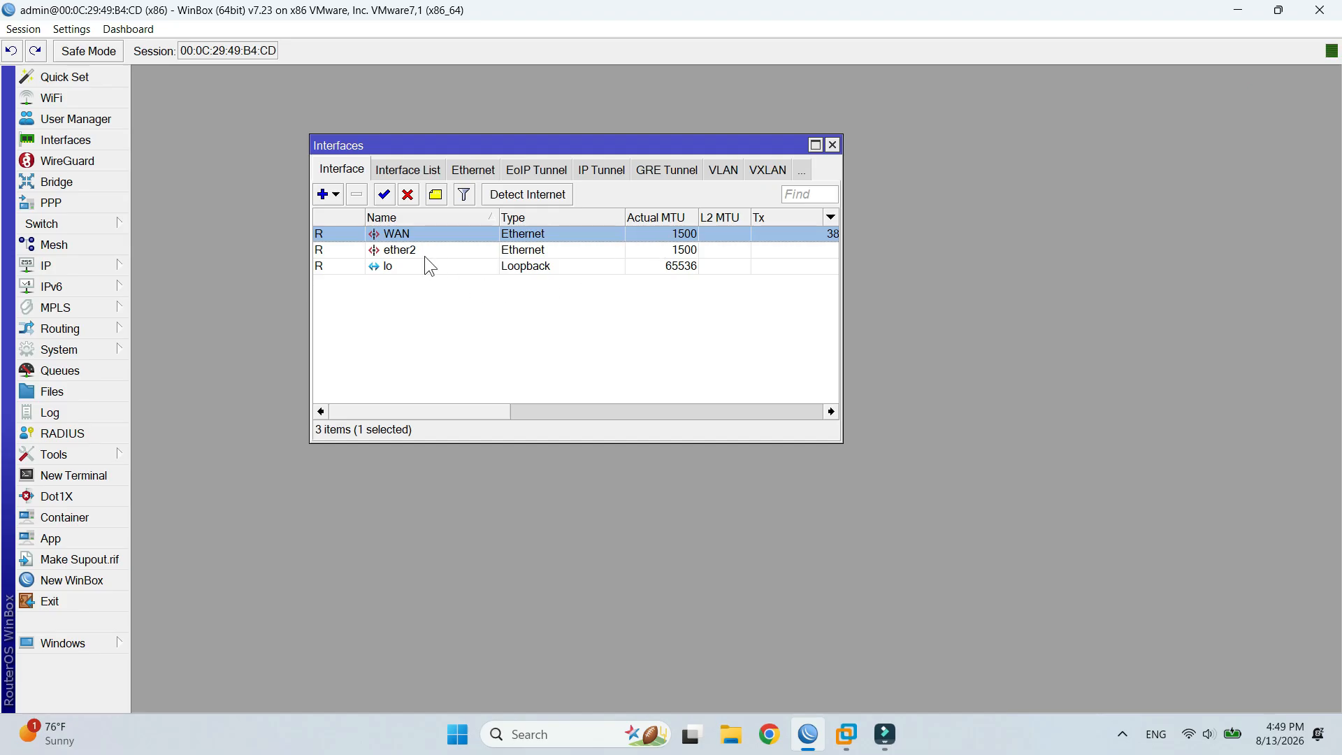
Step: Rename the ether2 interface as TRUNK TO SW1
double_click(386, 246)
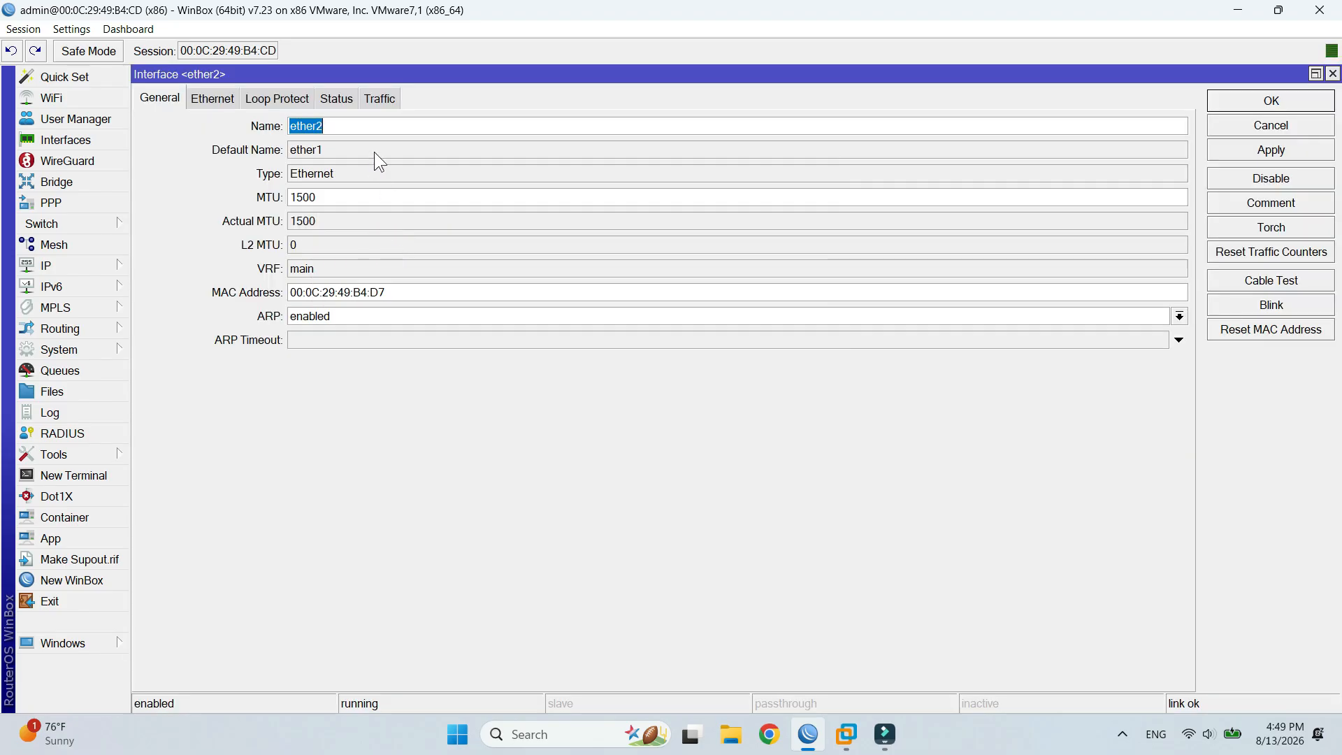
text(TRUNK TO SW1)
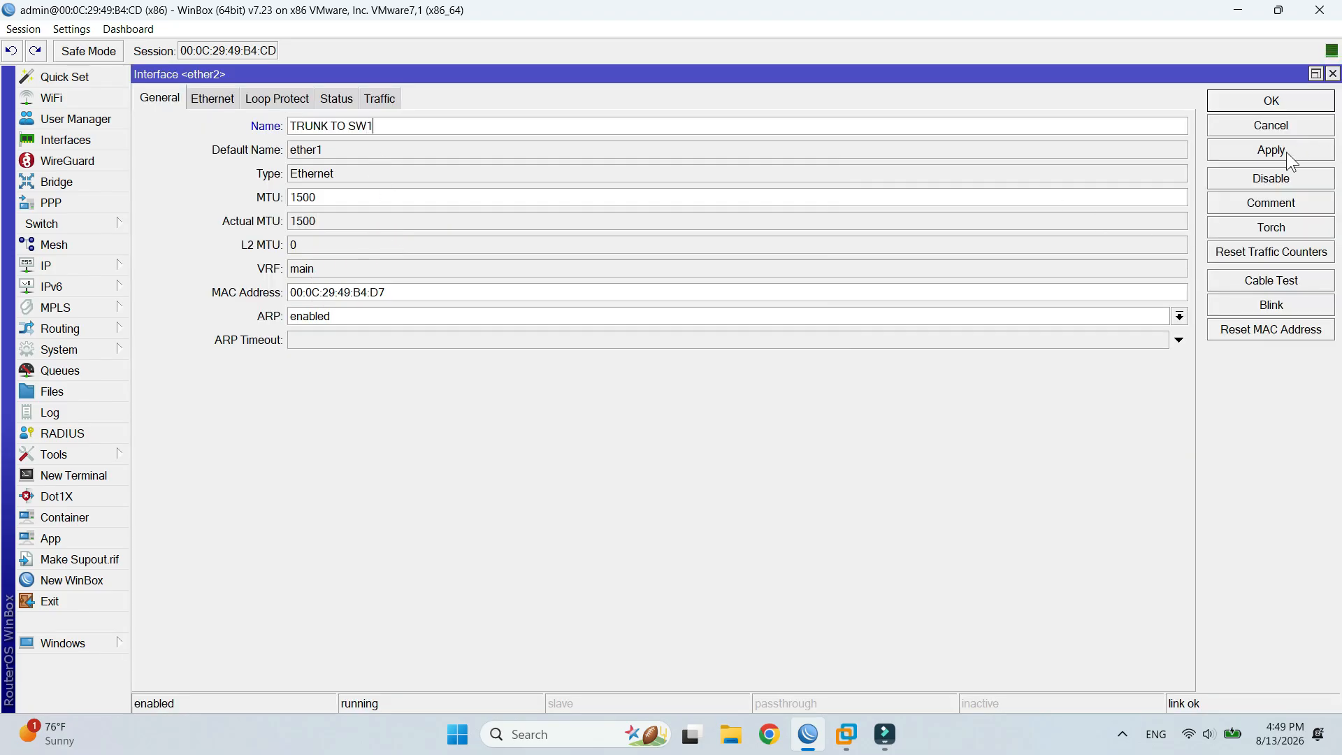
click(1284, 151)
click(1275, 102)
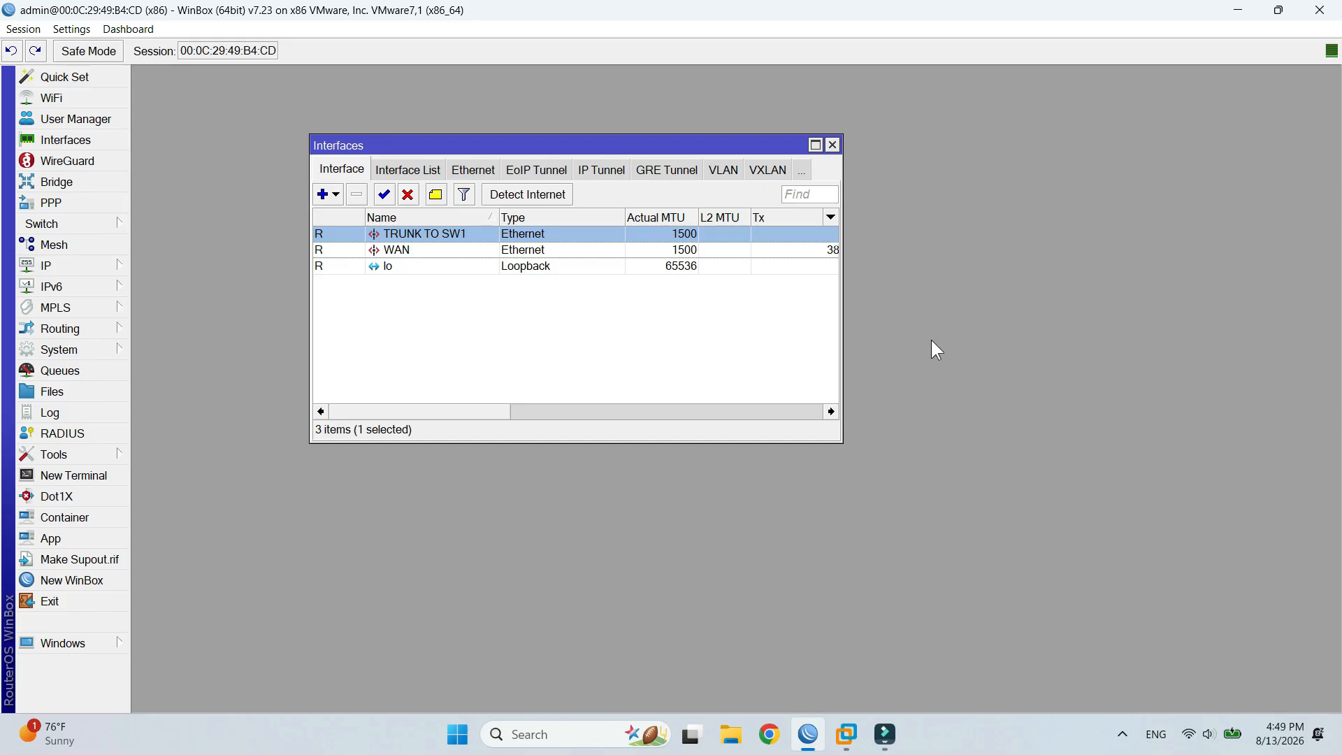
Step: Change the trunk interface's name to TRUNK-SW1 and close the interface list
double_click(422, 234)
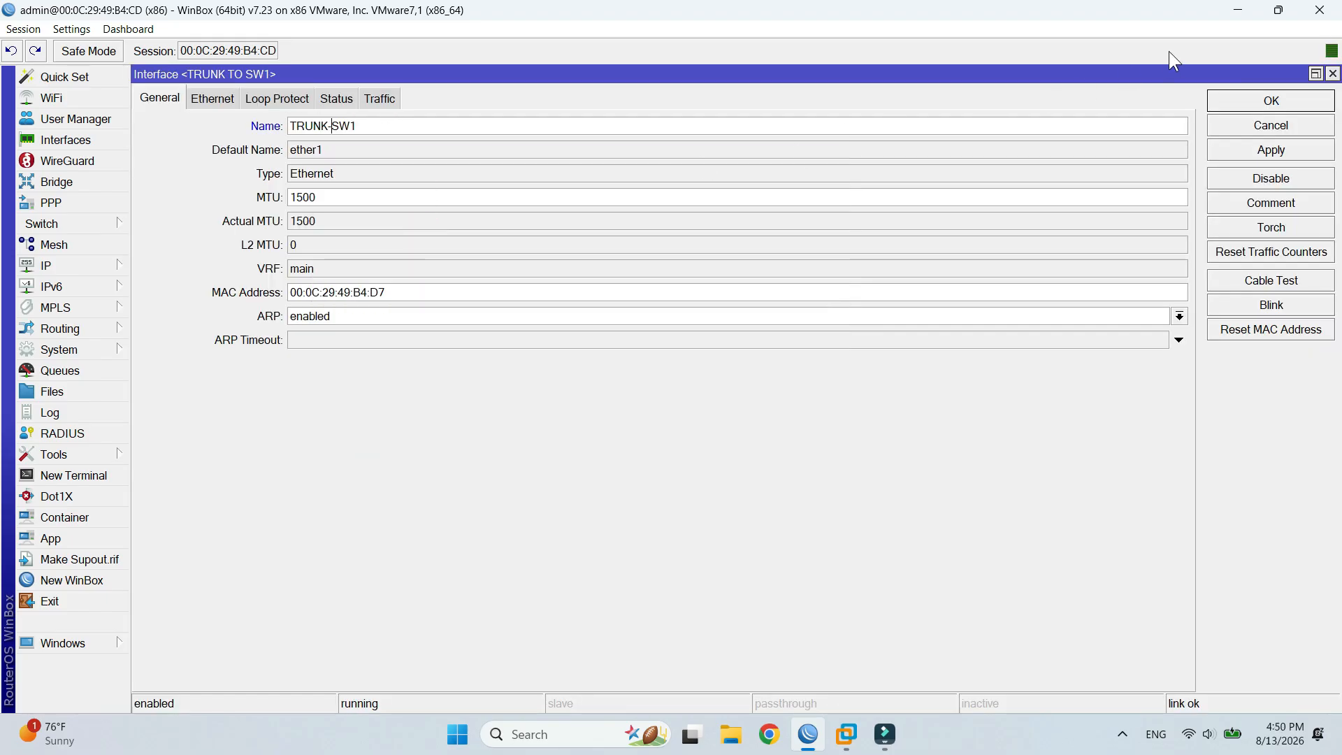
click(1252, 102)
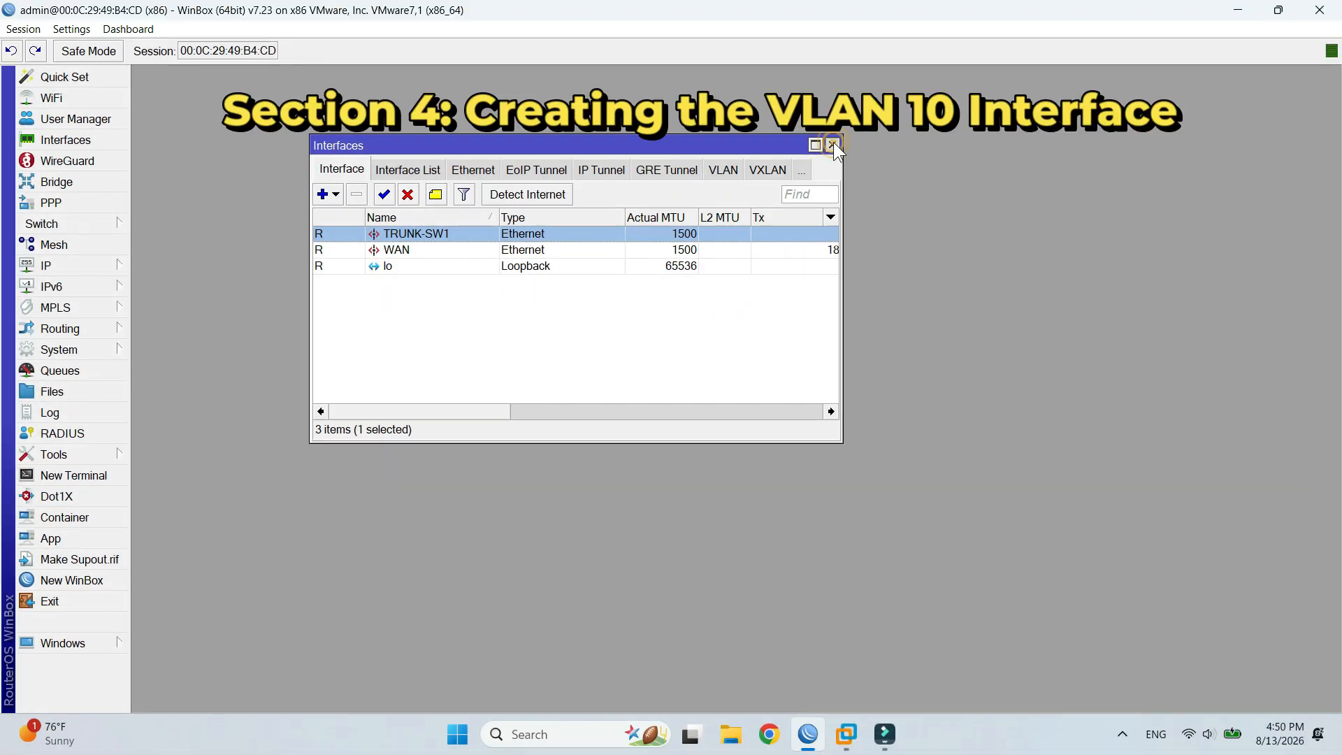
click(818, 165)
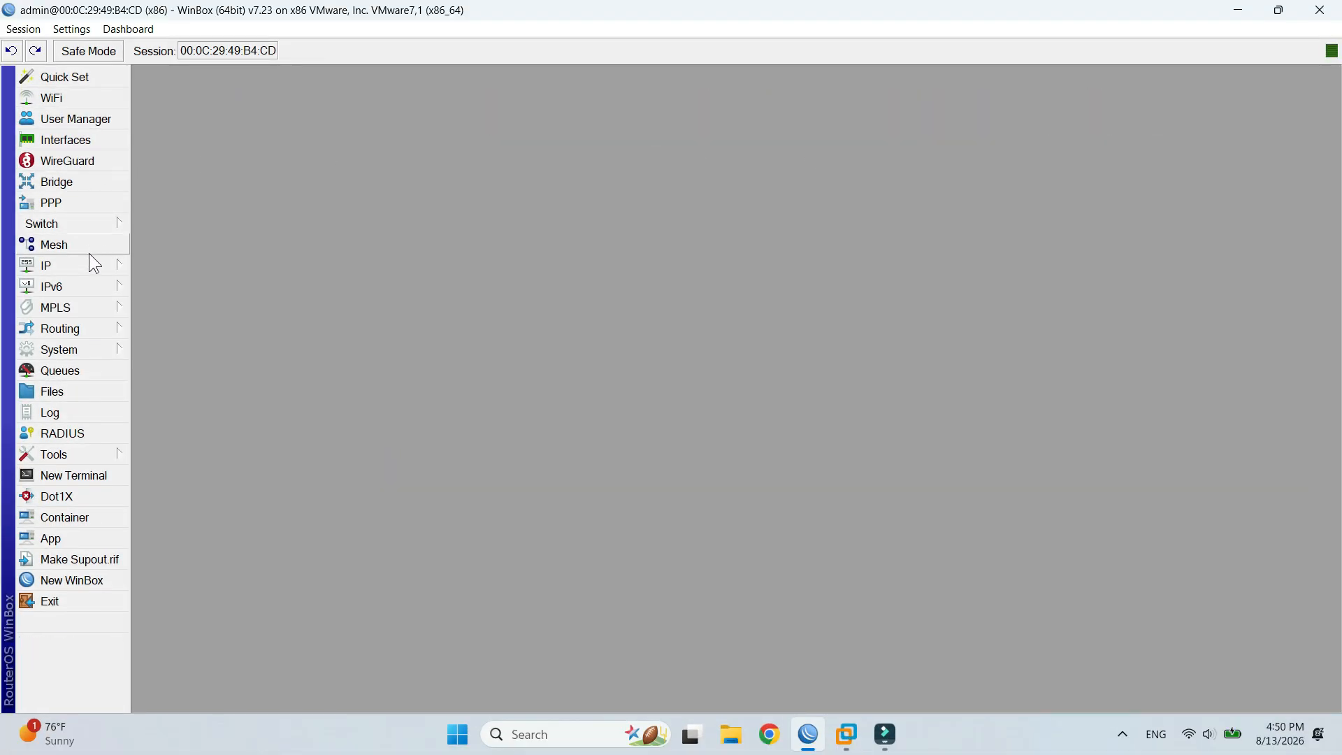
Step: Create a VLAN interface named VLAN10-ADMIN with VLAN ID 10 on TRUNK-SW1
click(110, 148)
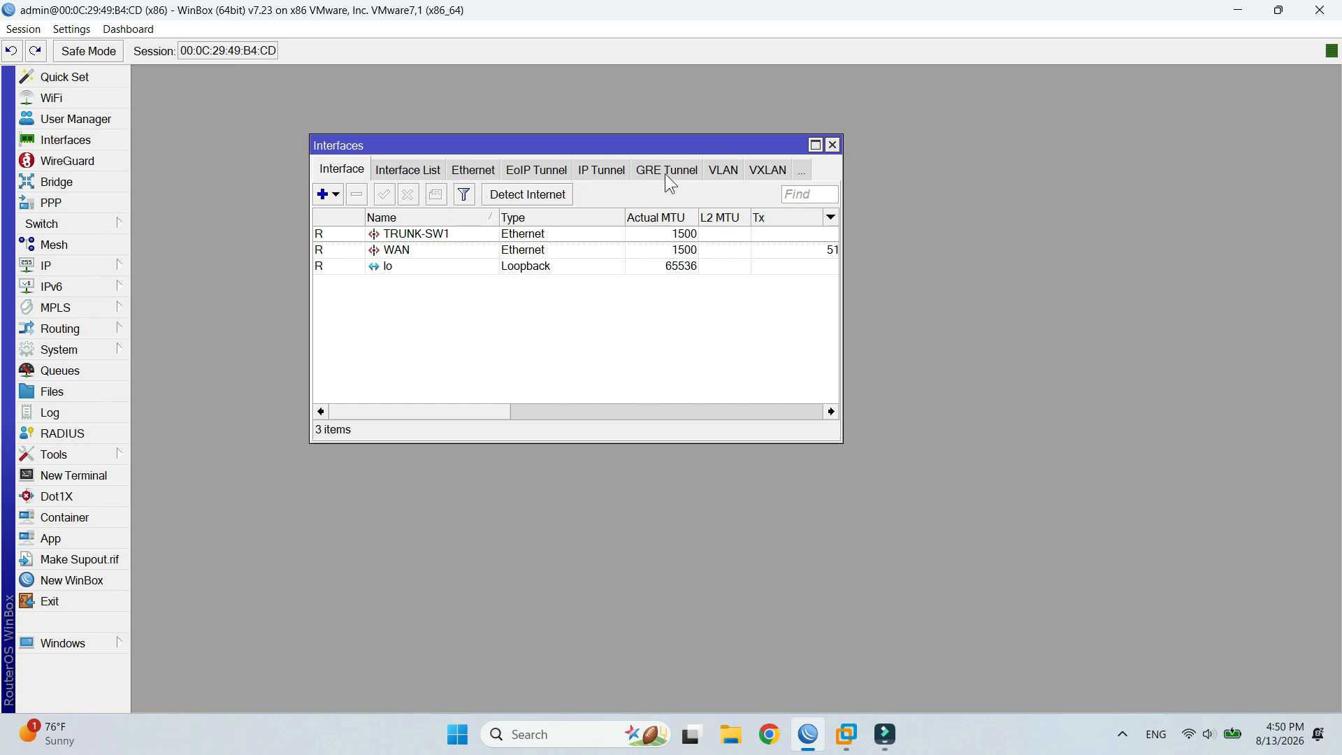
click(731, 171)
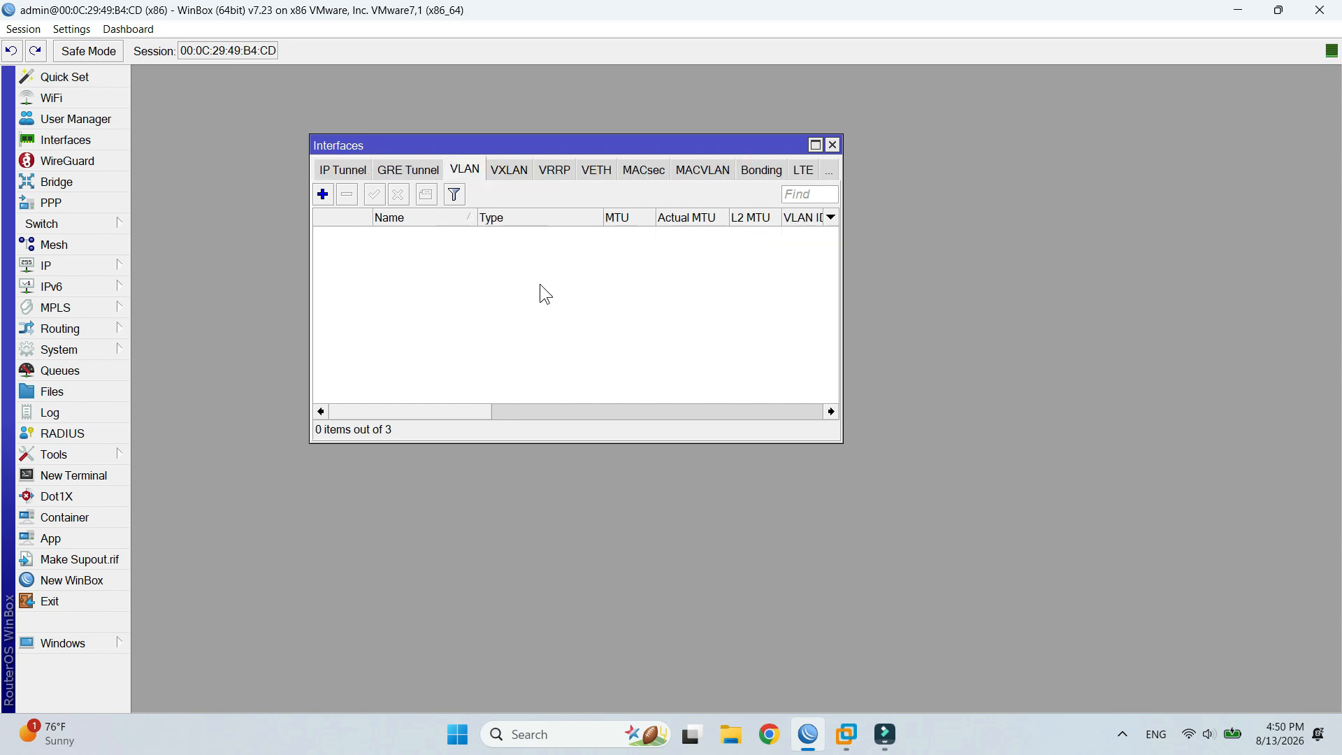
click(322, 194)
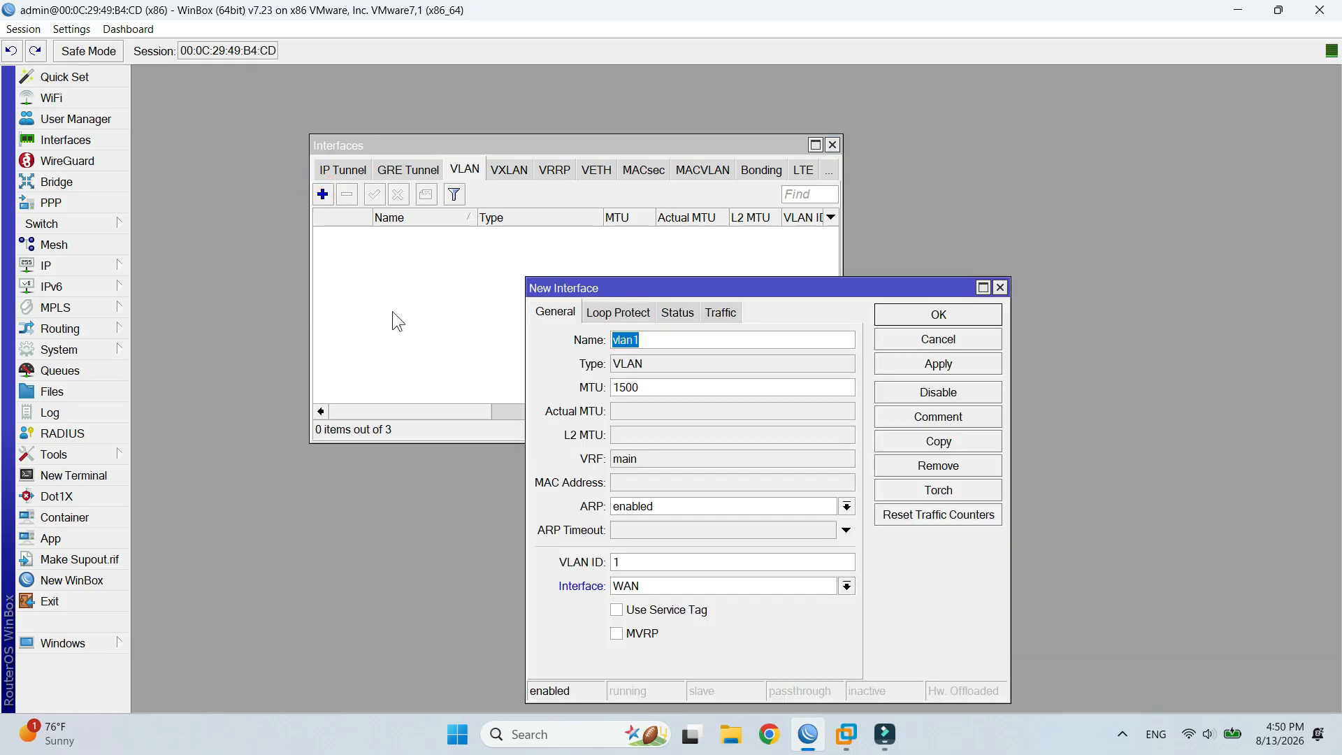
drag(631, 290, 497, 208)
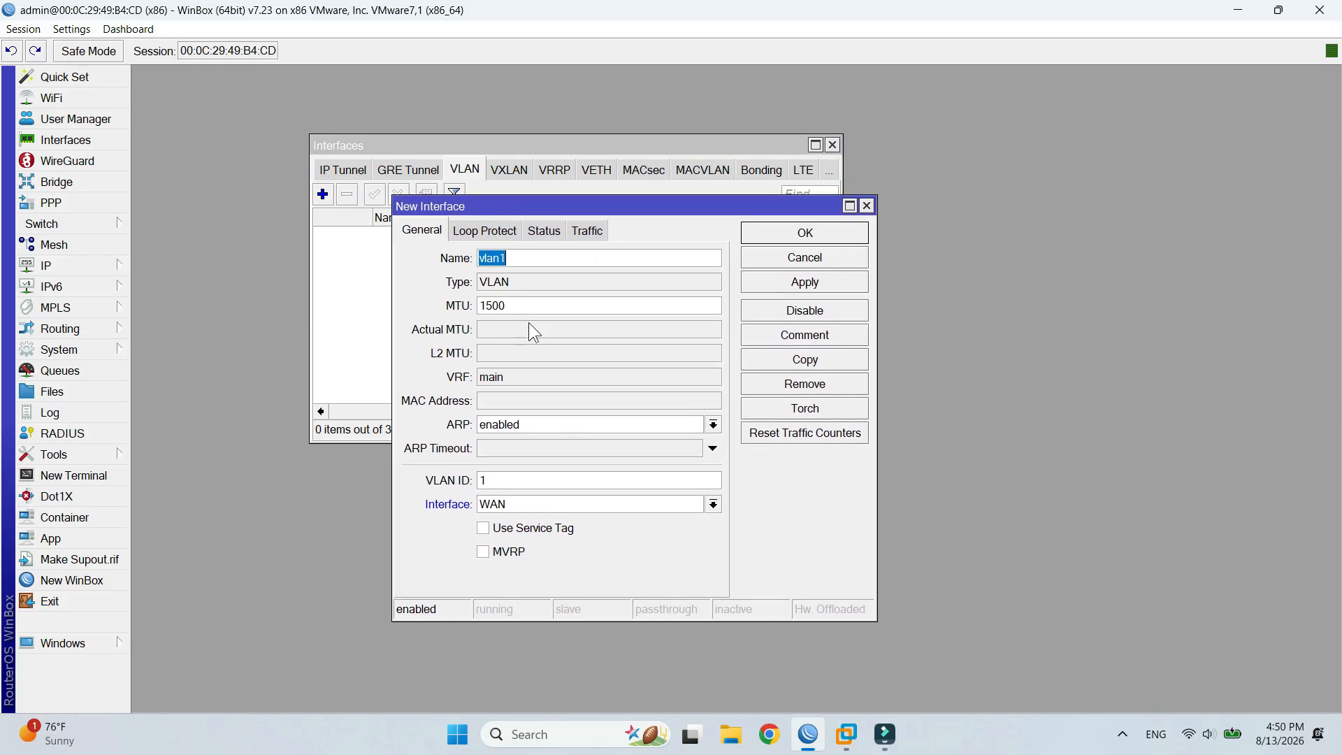
text(VLAN10-ADMIN)
click(521, 482)
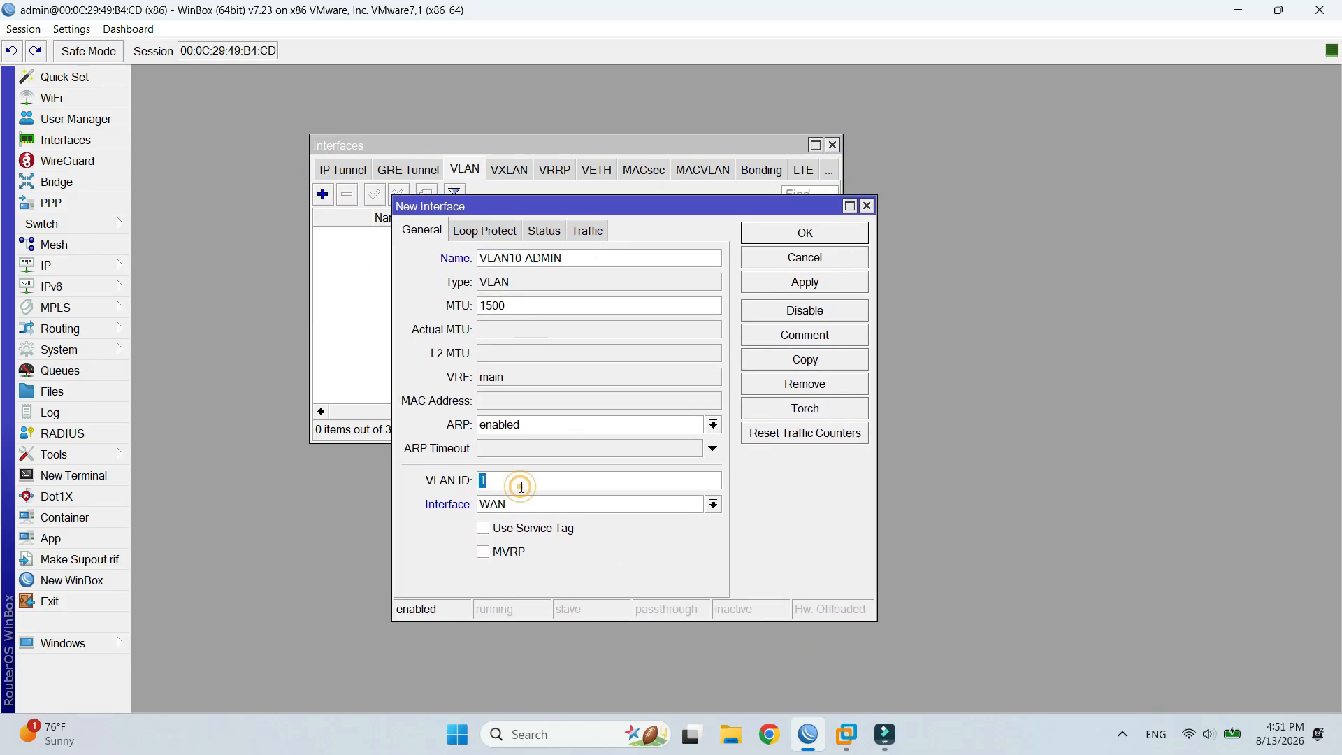
click(521, 485)
text(0)
click(548, 502)
click(557, 522)
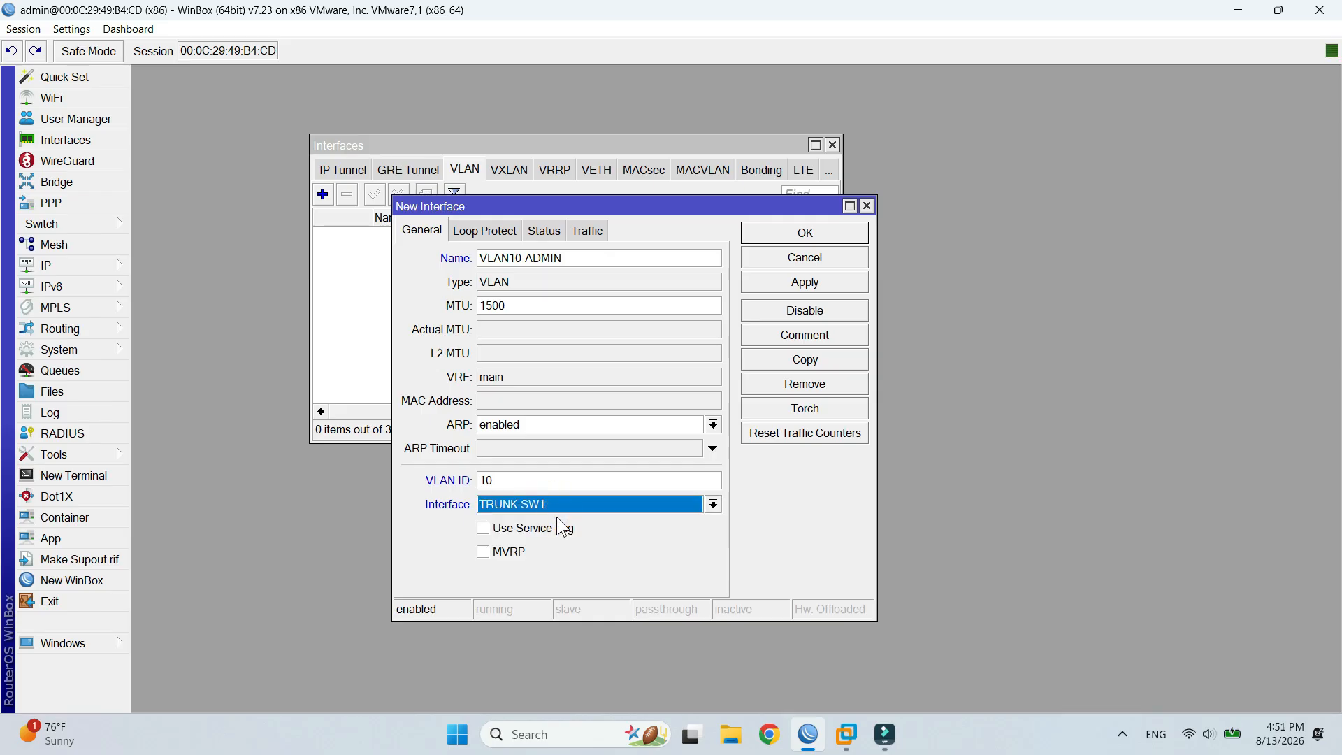
click(804, 282)
click(804, 233)
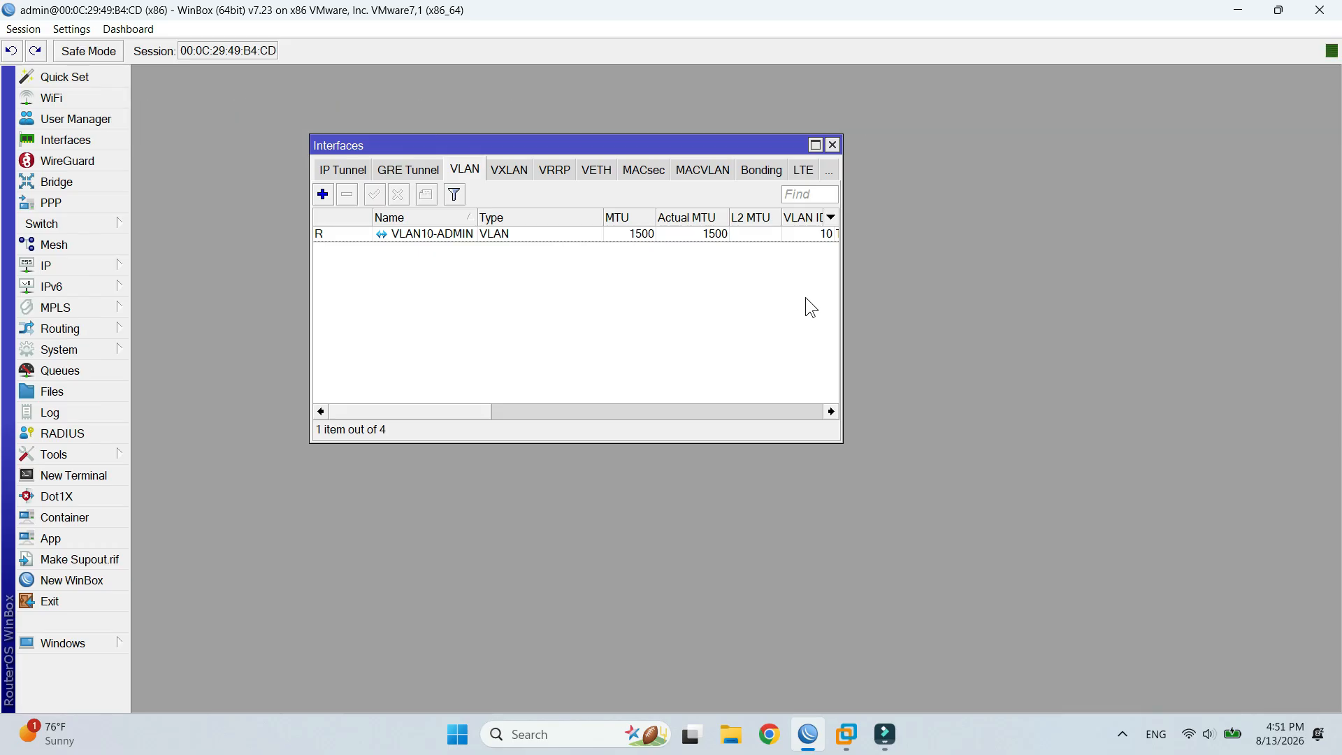
Step: Create a VLAN interface named VLAN20-USERS with VLAN ID 20 on TRUNK-SW1
click(322, 193)
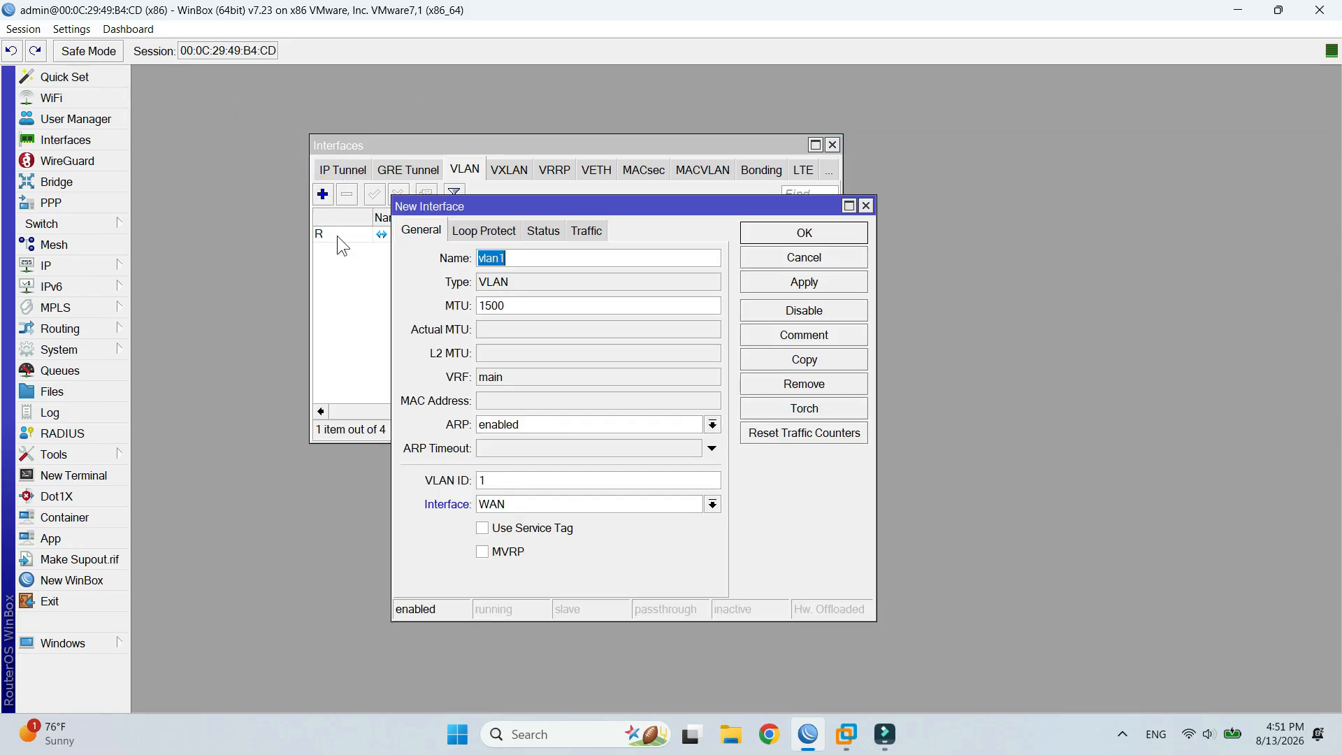
text(VLAN20-USERS)
double_click(500, 481)
text(20)
click(545, 504)
click(569, 518)
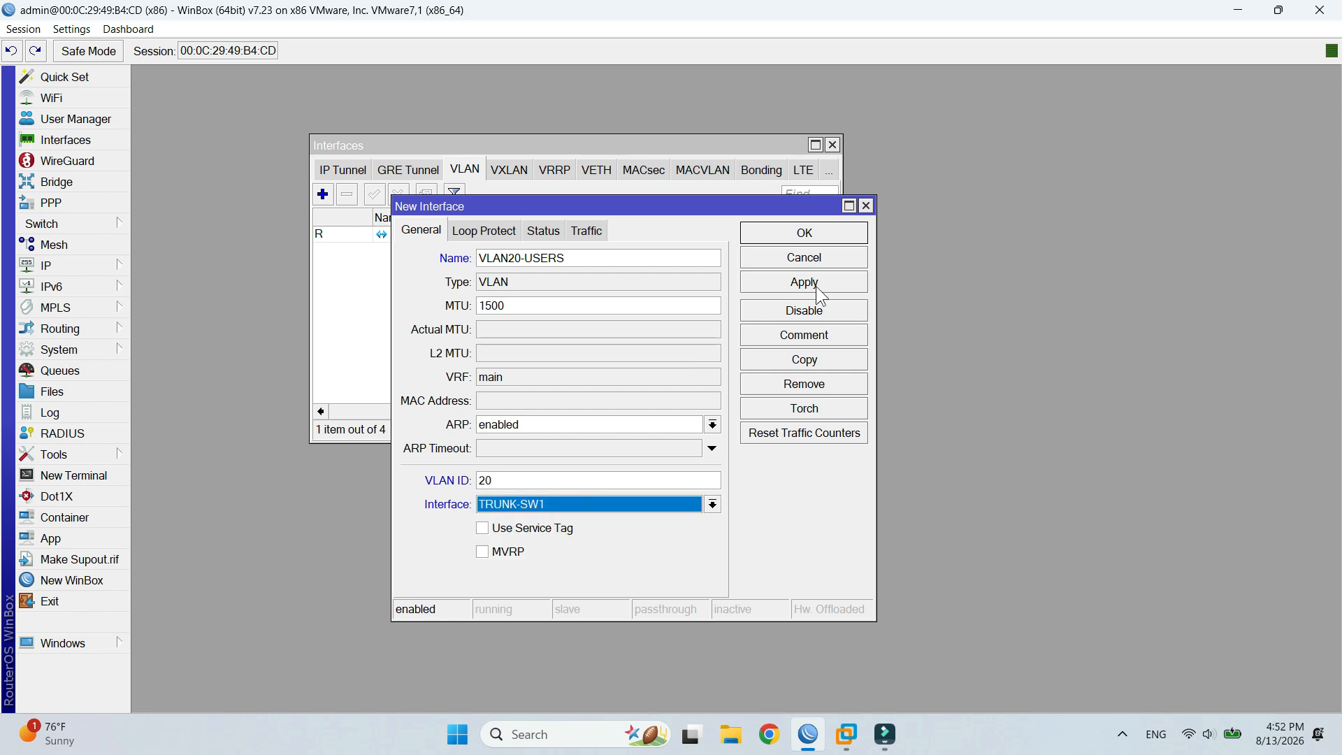
click(814, 283)
click(808, 232)
Step: Create a VLAN interface named VLAN30-GUEST with VLAN ID 30 on TRUNK-SW1
click(322, 192)
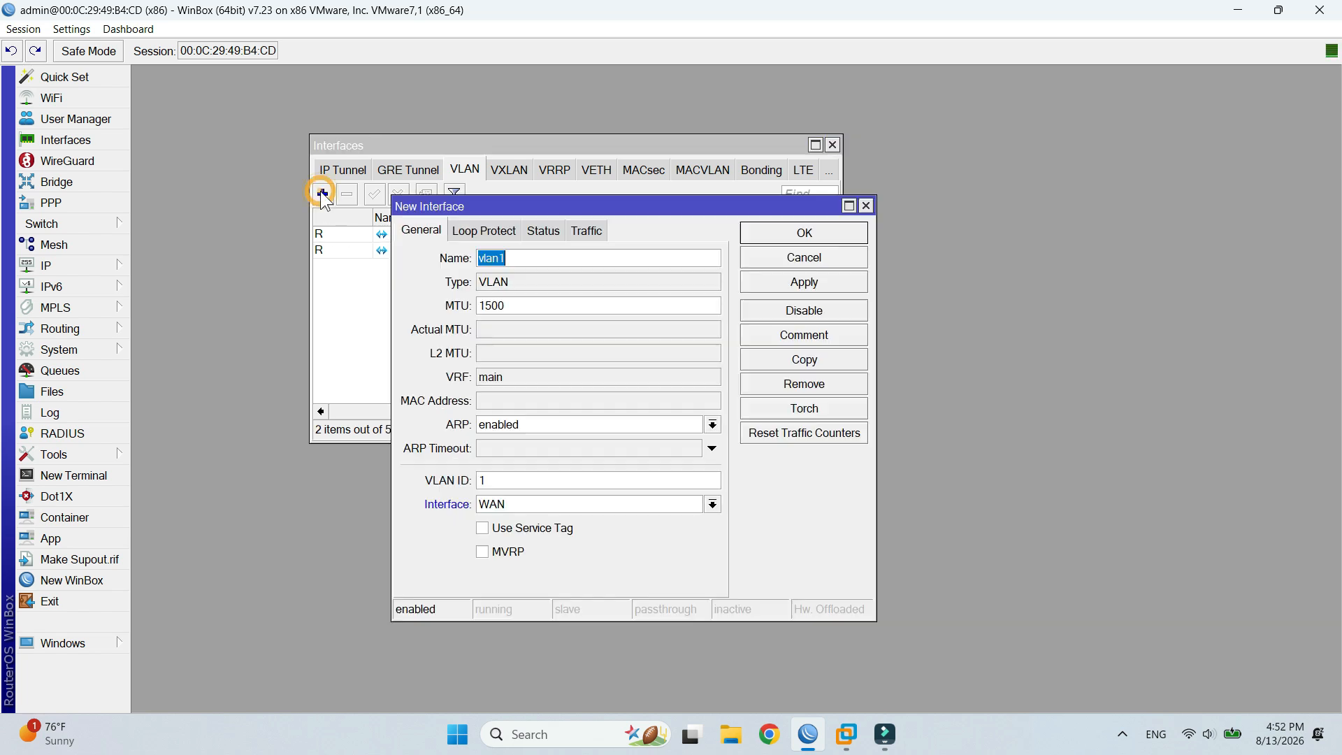
text(VLAN30-GUEST)
double_click(501, 481)
text(30)
click(593, 504)
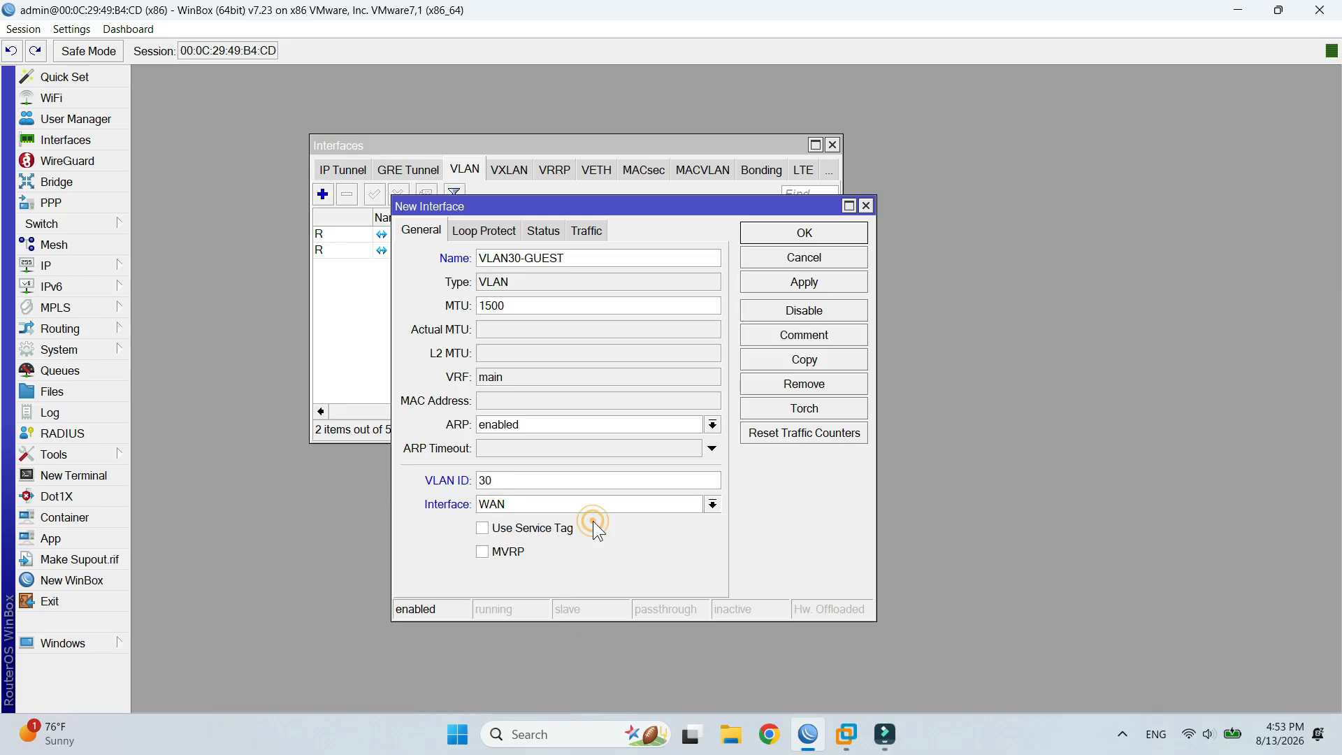
click(593, 522)
click(803, 281)
click(815, 235)
Step: Create a VLAN interface named VLAN99-MGMT with VLAN ID 99 on TRUNK-SW1
click(323, 194)
text(VLAN99-MGMT)
double_click(533, 481)
text(99)
click(559, 504)
click(581, 522)
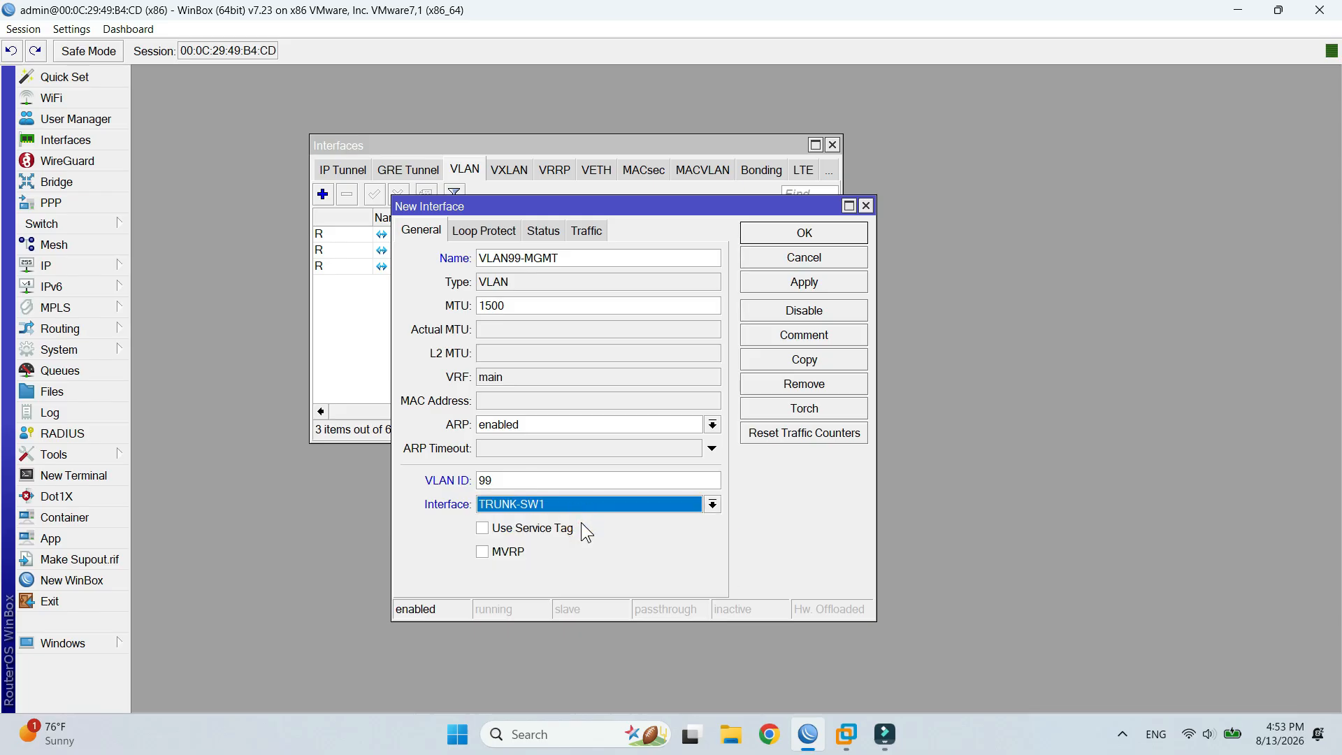
click(811, 283)
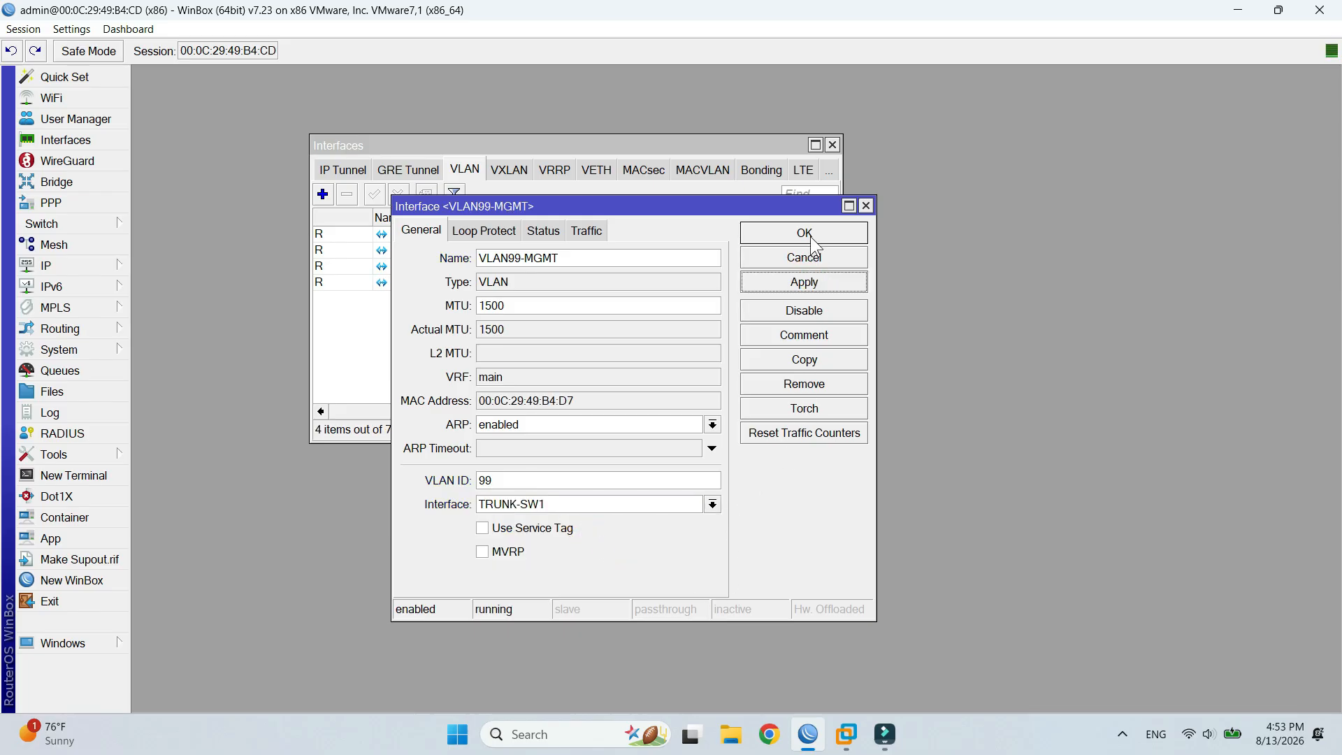
click(811, 232)
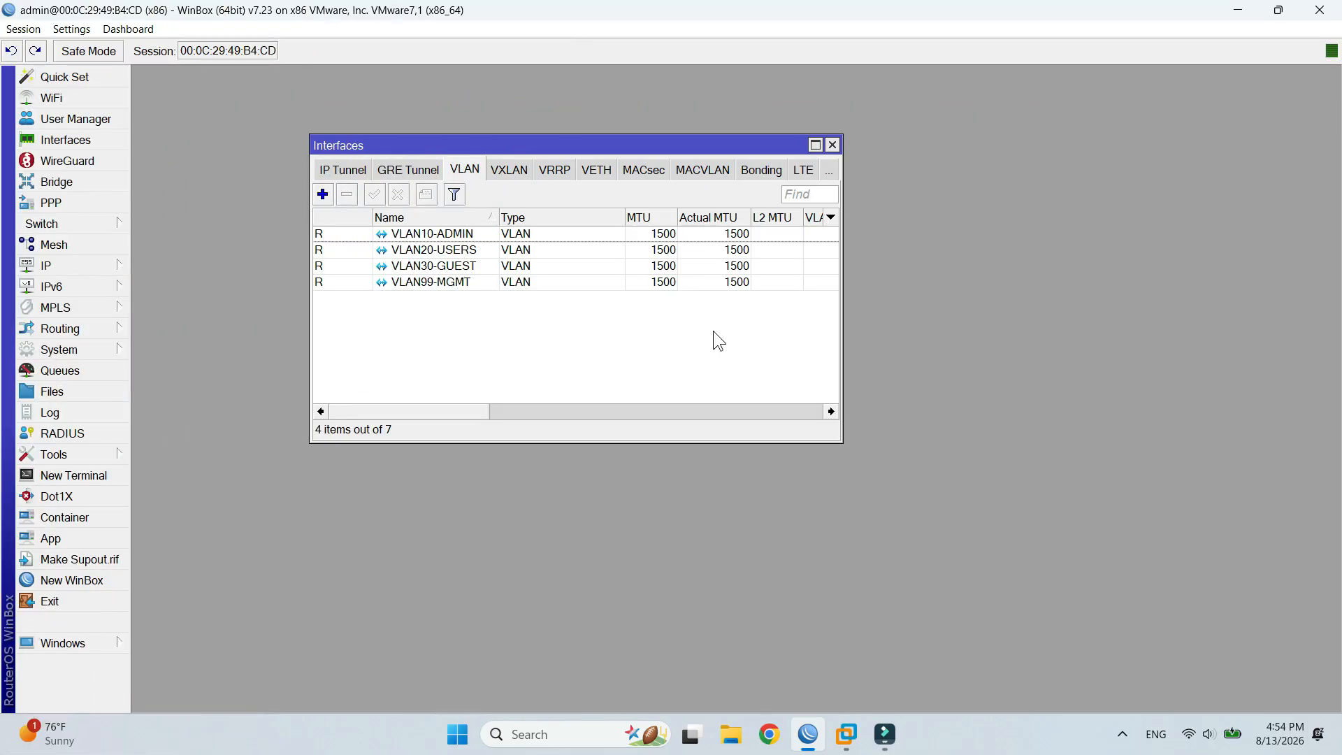
Step: Assign the IP address 192.168.10.1/24 to the VLAN10-ADMIN interface
click(97, 271)
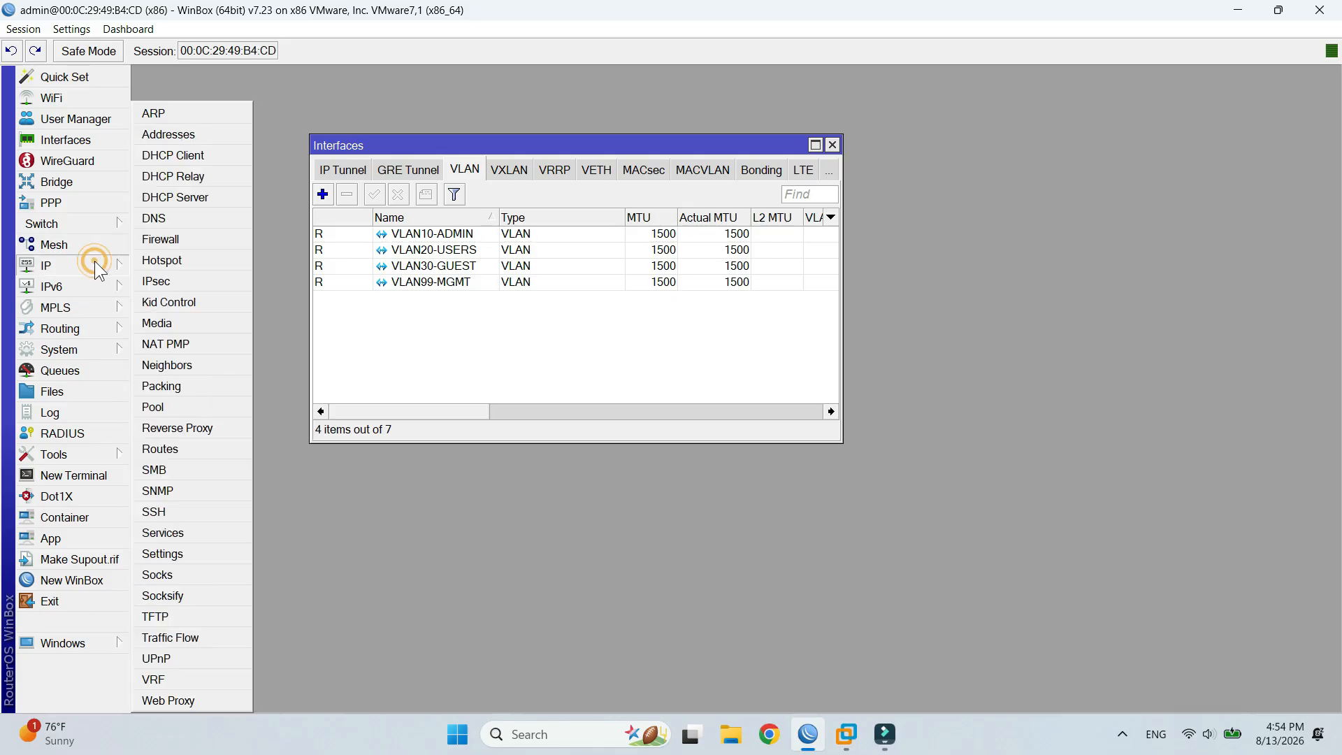
click(209, 133)
drag(293, 73, 508, 229)
click(386, 254)
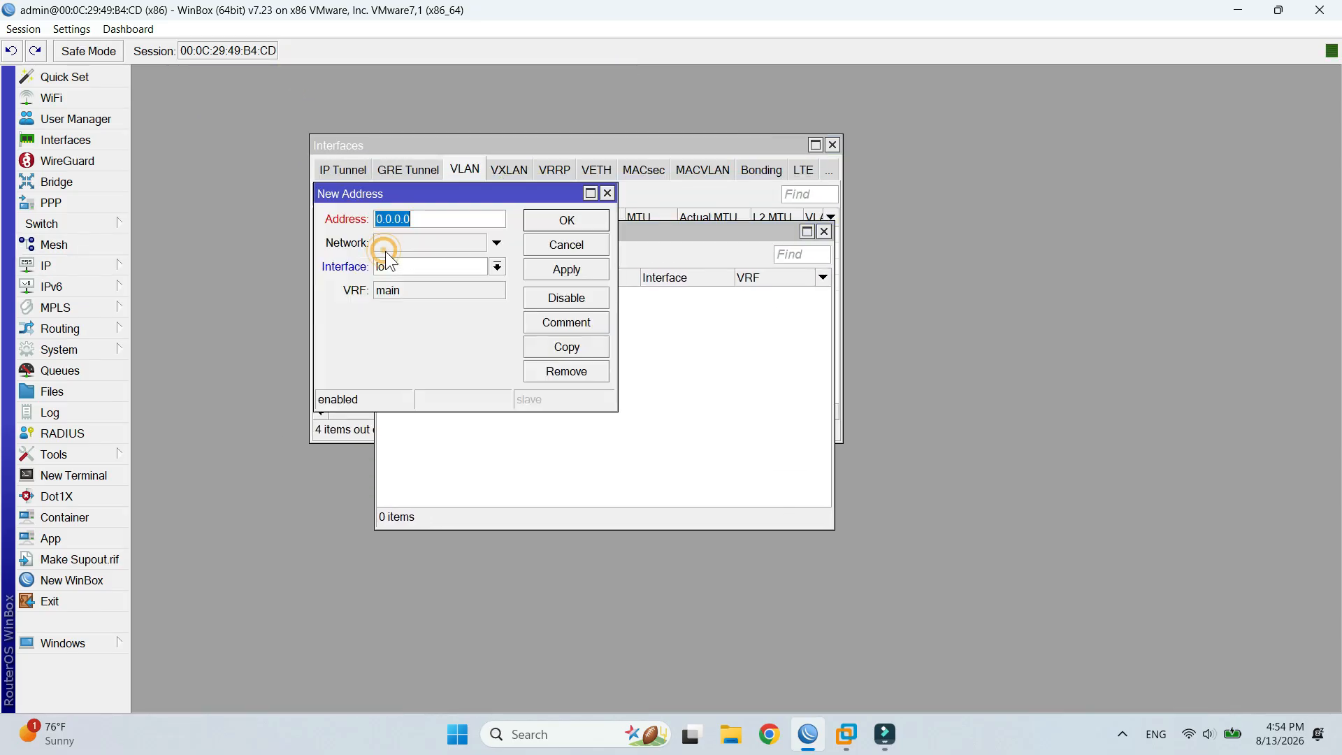
text(192.168.10.1/24)
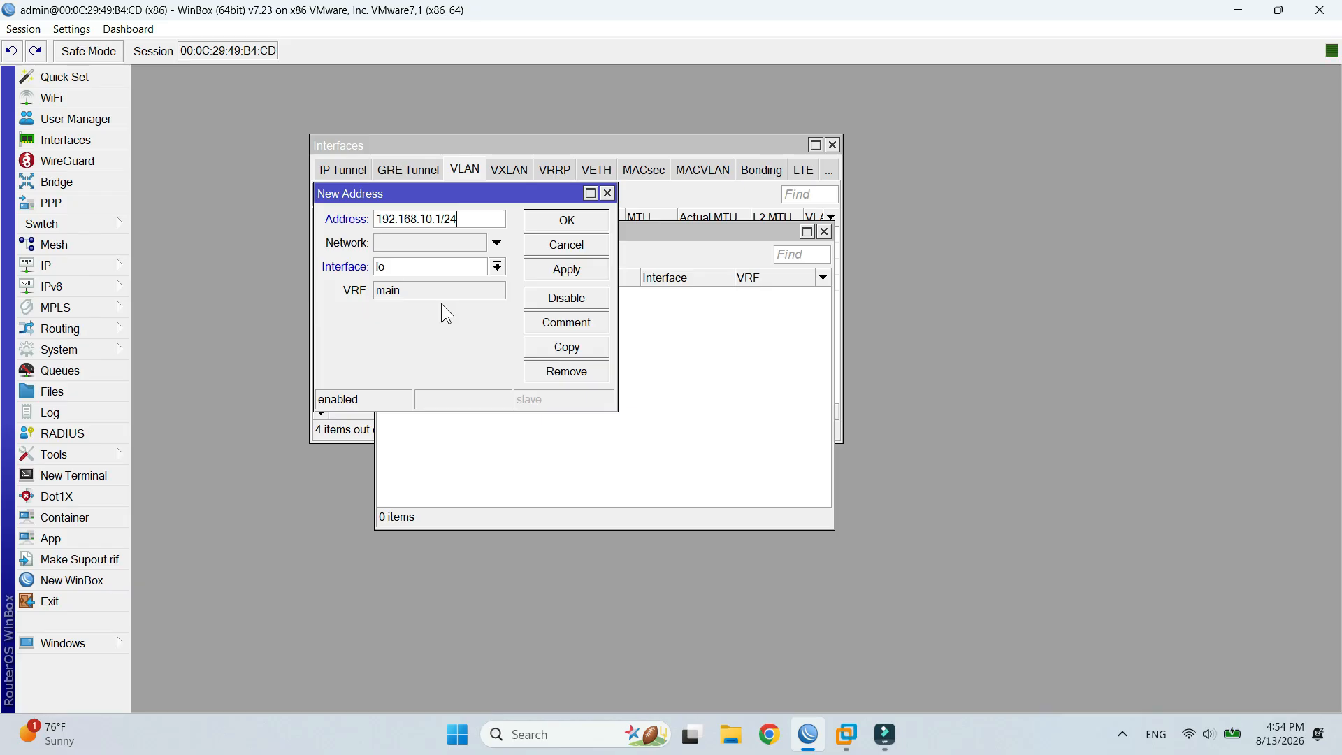
click(497, 266)
click(473, 295)
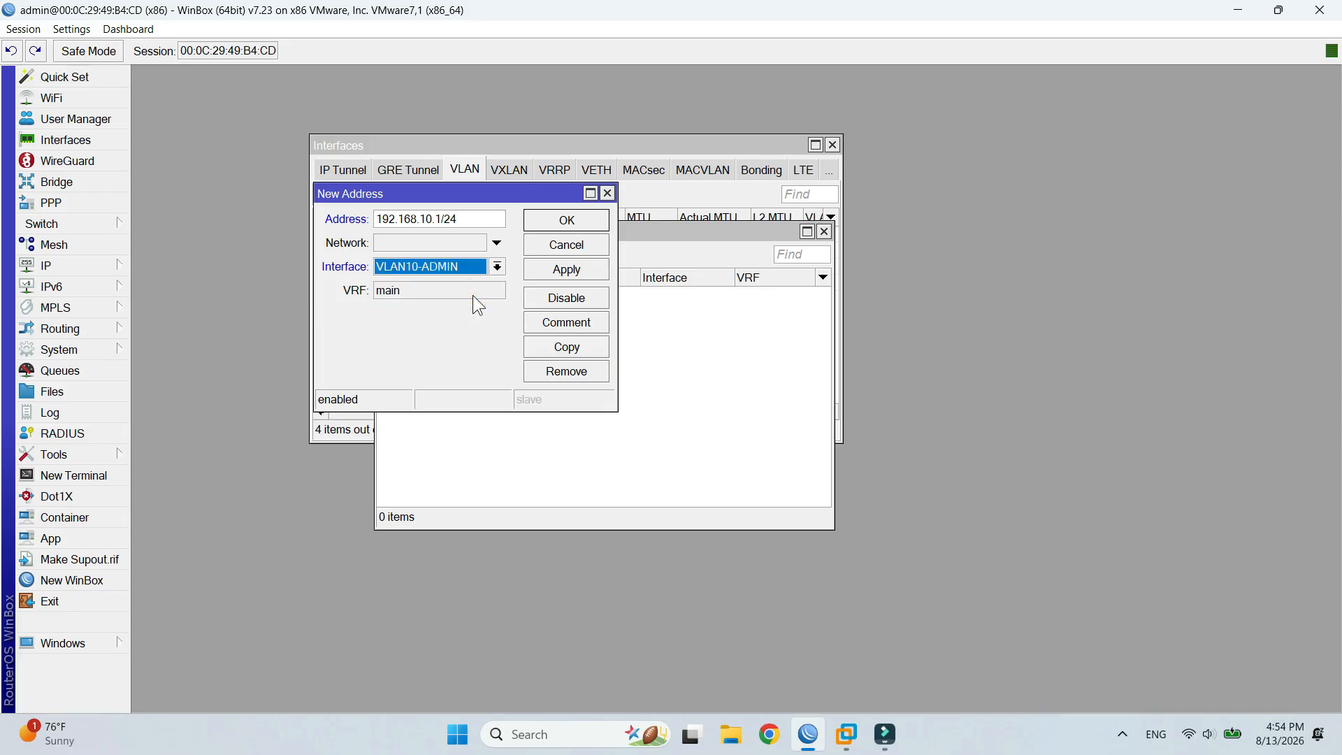
click(583, 265)
click(574, 218)
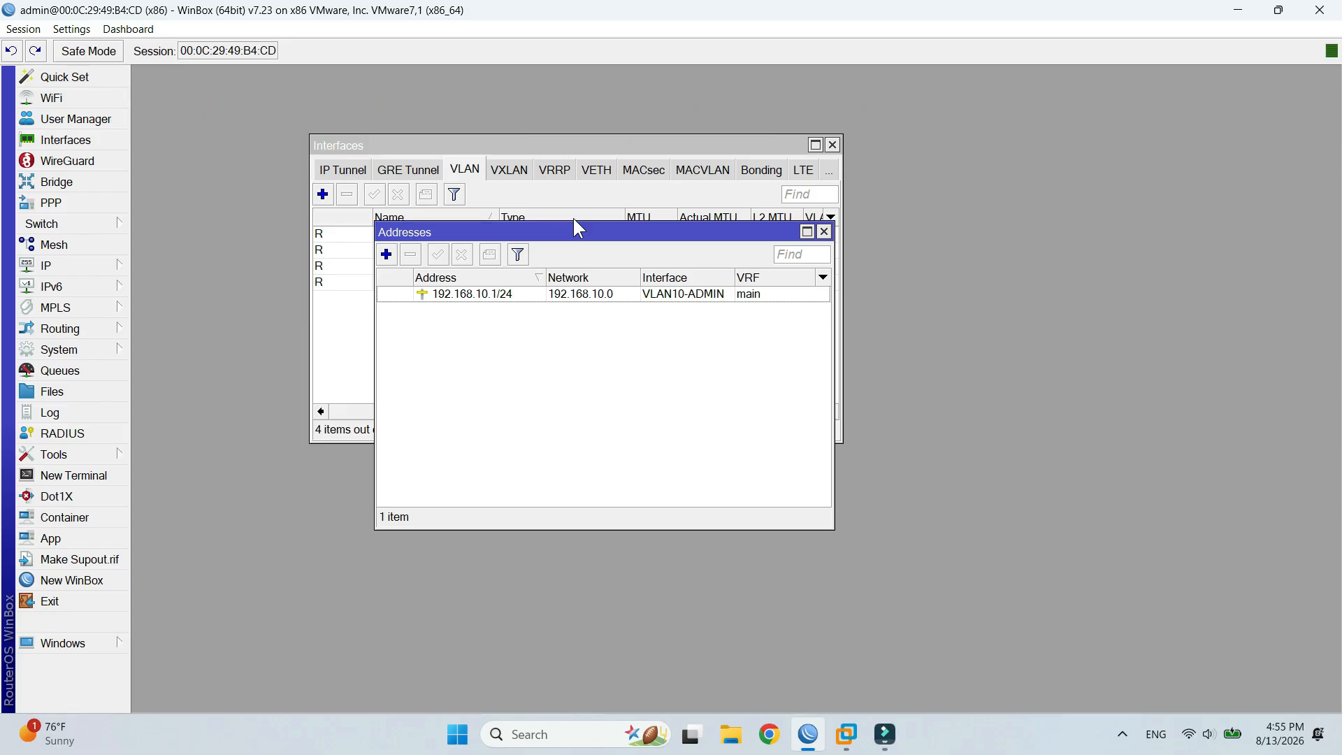
Step: Assign the IP address 192.168.20.1/24 to the VLAN20-USERS interface
click(386, 253)
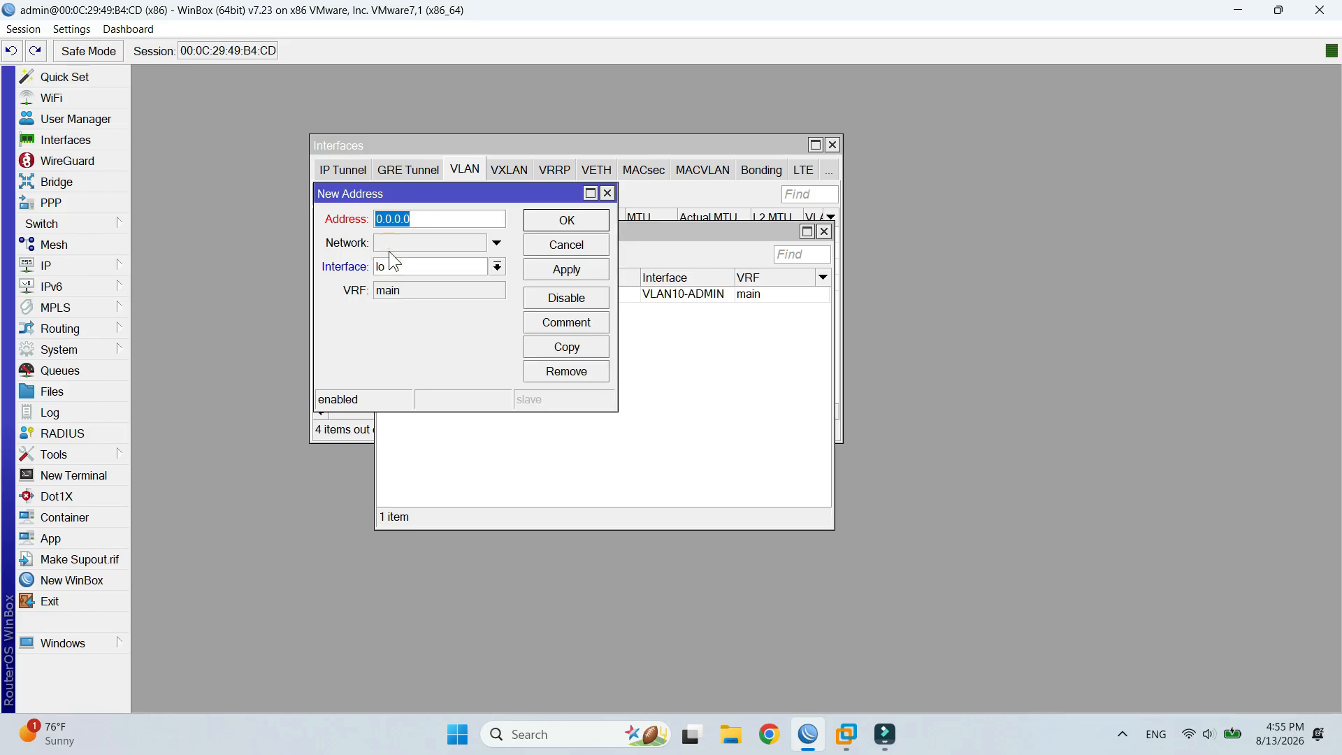
text(192.168.20.1/24)
click(496, 266)
click(481, 312)
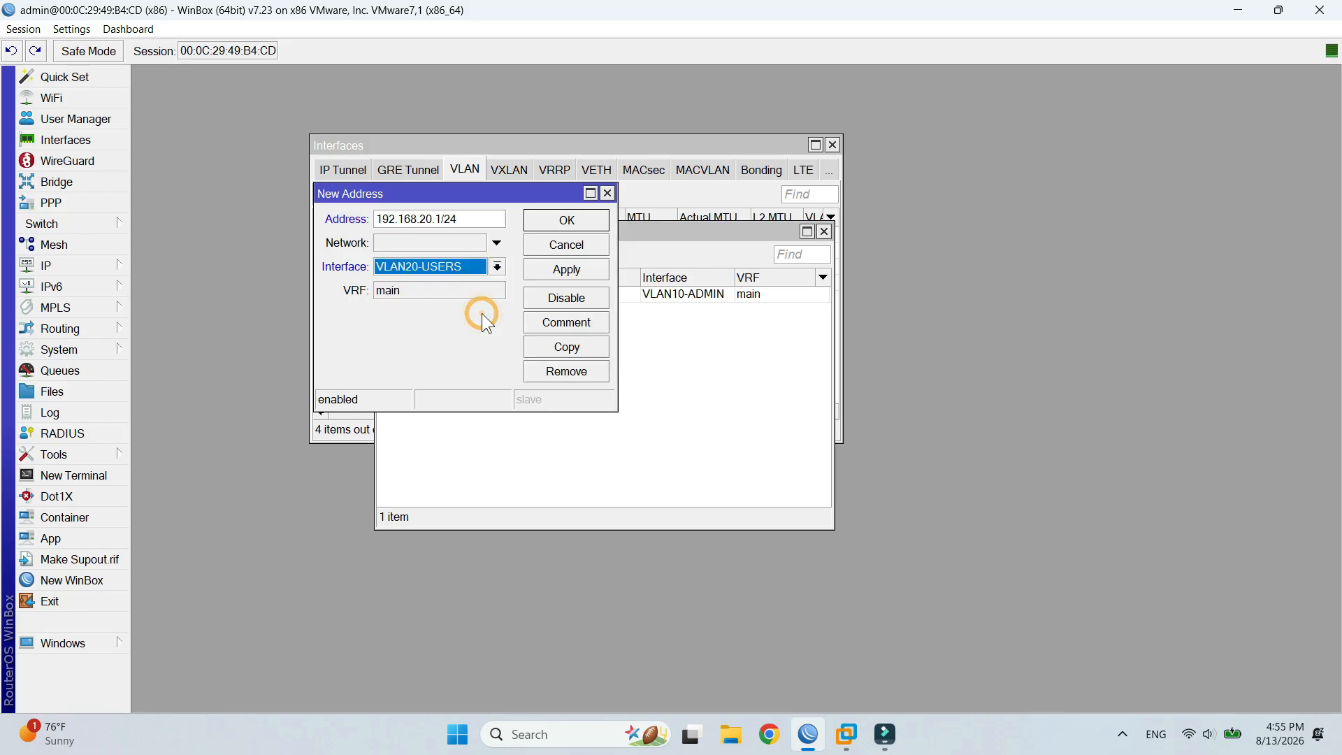
click(560, 272)
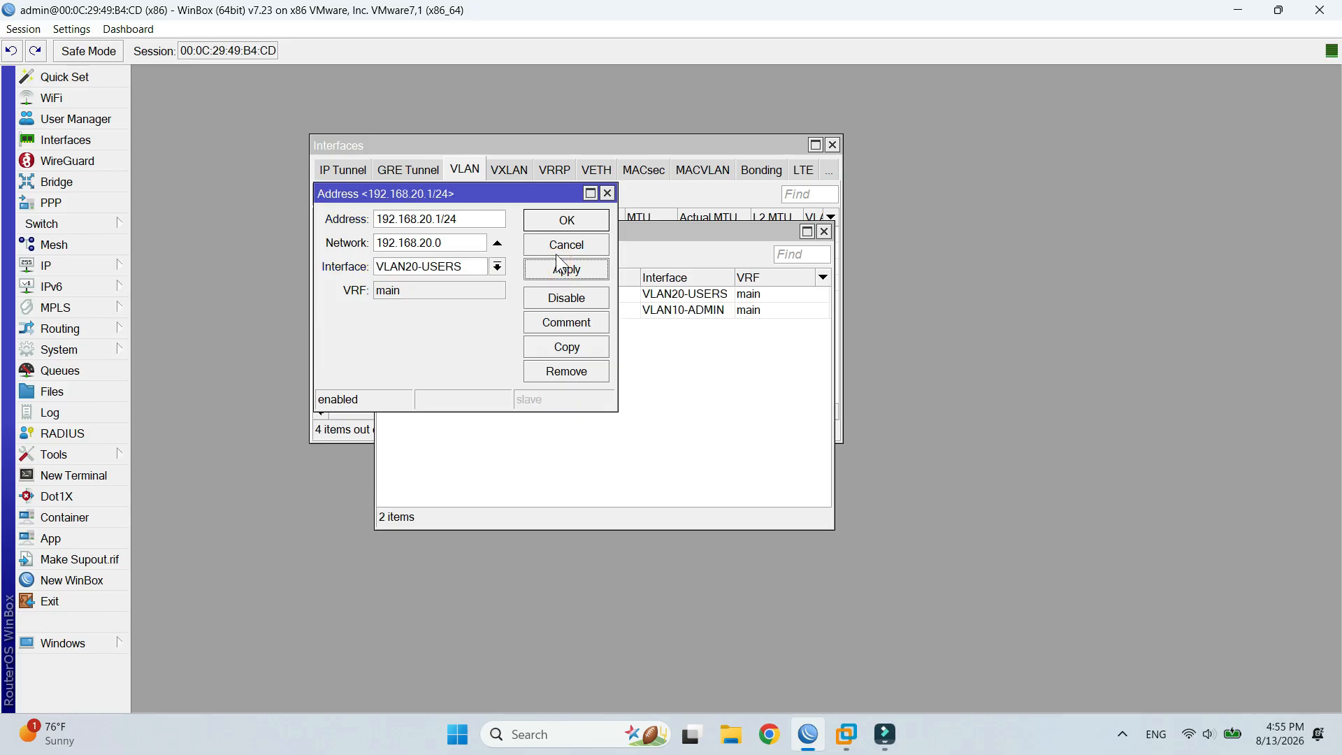
click(551, 218)
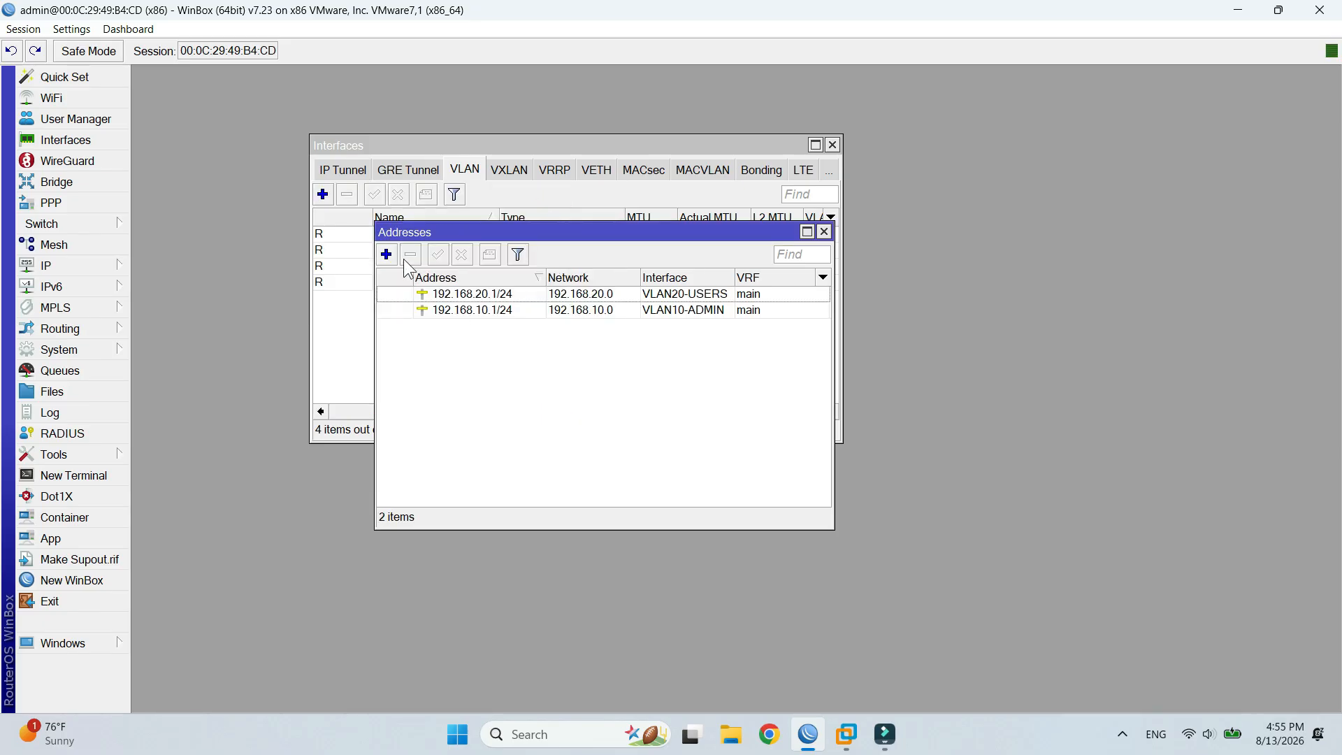
Step: Assign the IP address 192.168.30.1/24 to the VLAN30-GUEST interface
click(386, 254)
text(192.168.30.1/24)
click(497, 266)
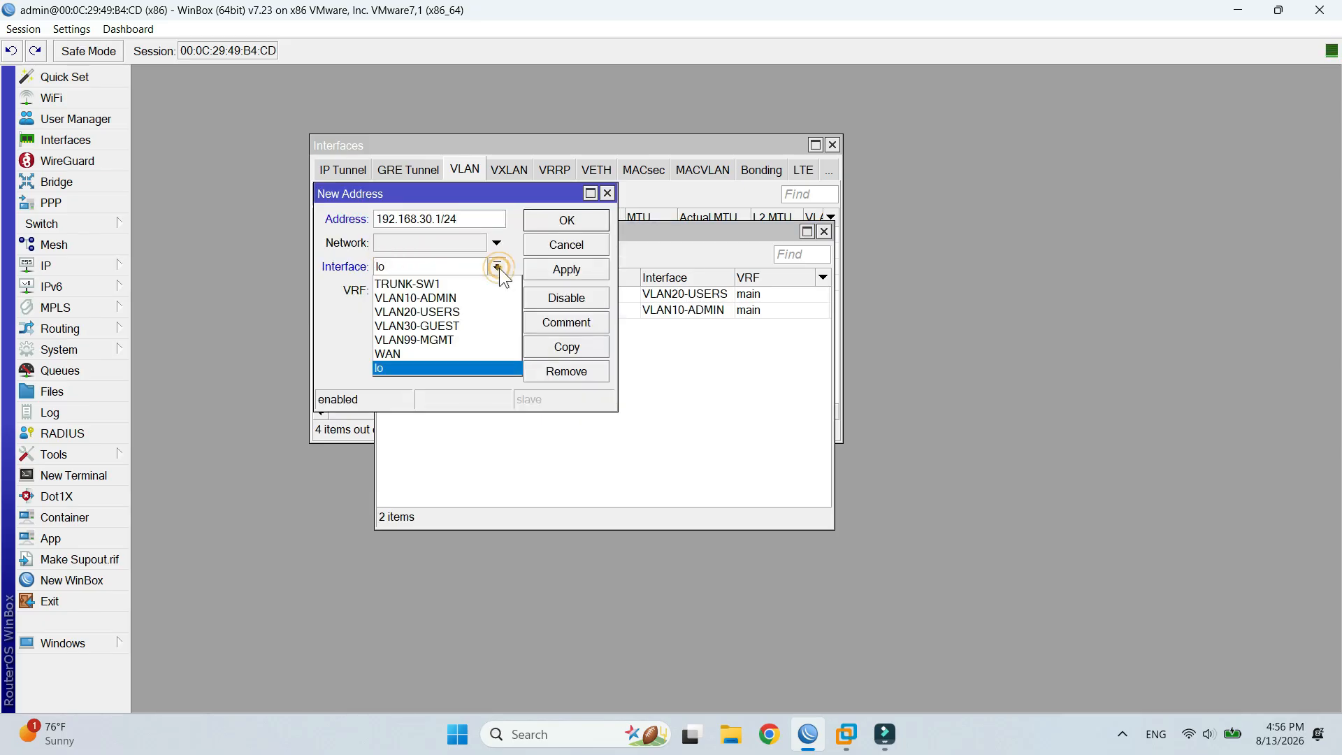
click(473, 323)
click(569, 269)
click(567, 222)
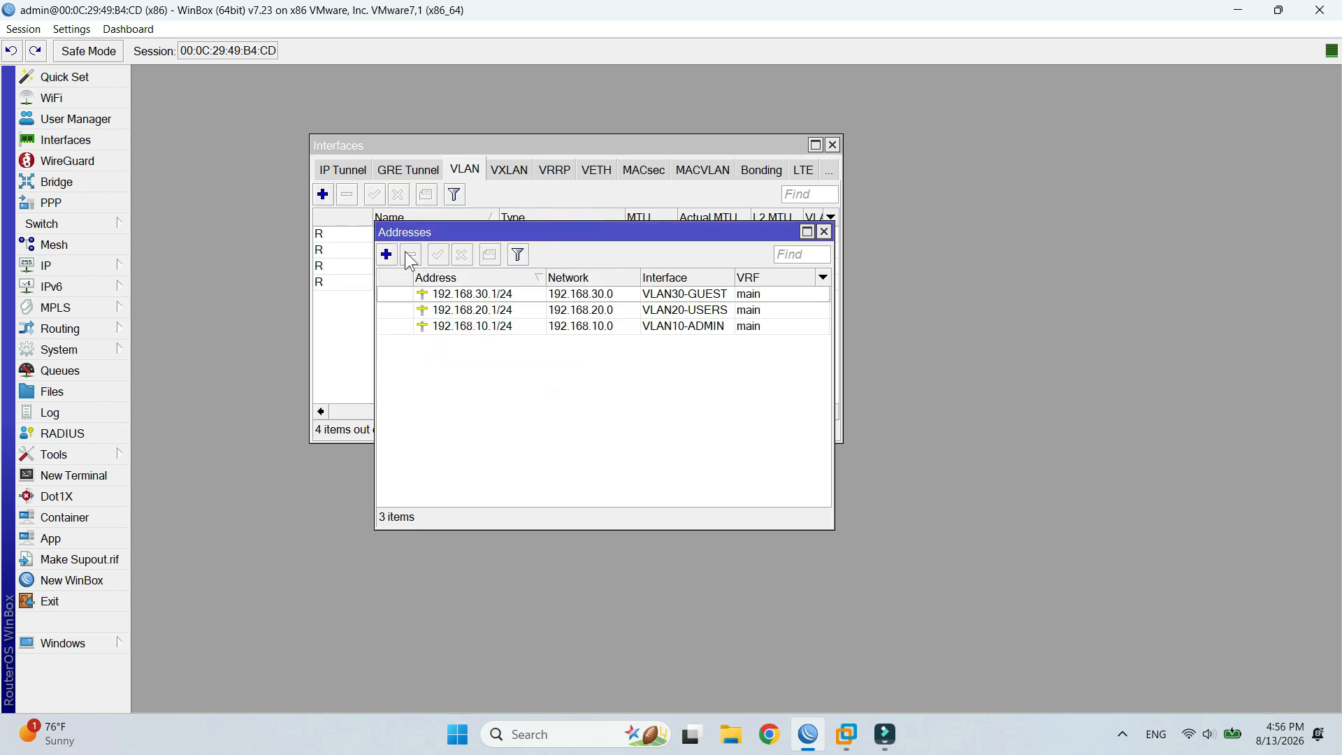
Step: Assign the IP address 192.168.99.1/24 to the VLAN99-MGMT interface
click(386, 254)
text(192.168.99.1/24)
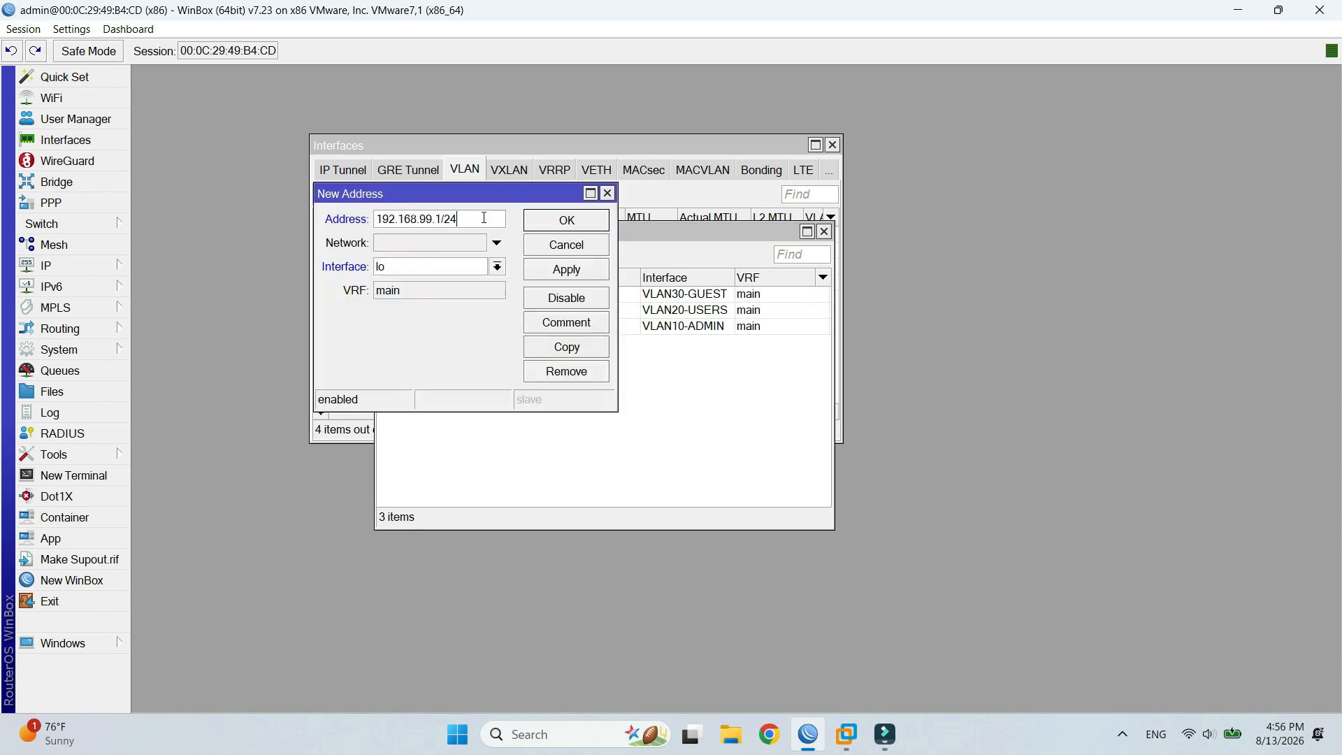
click(497, 267)
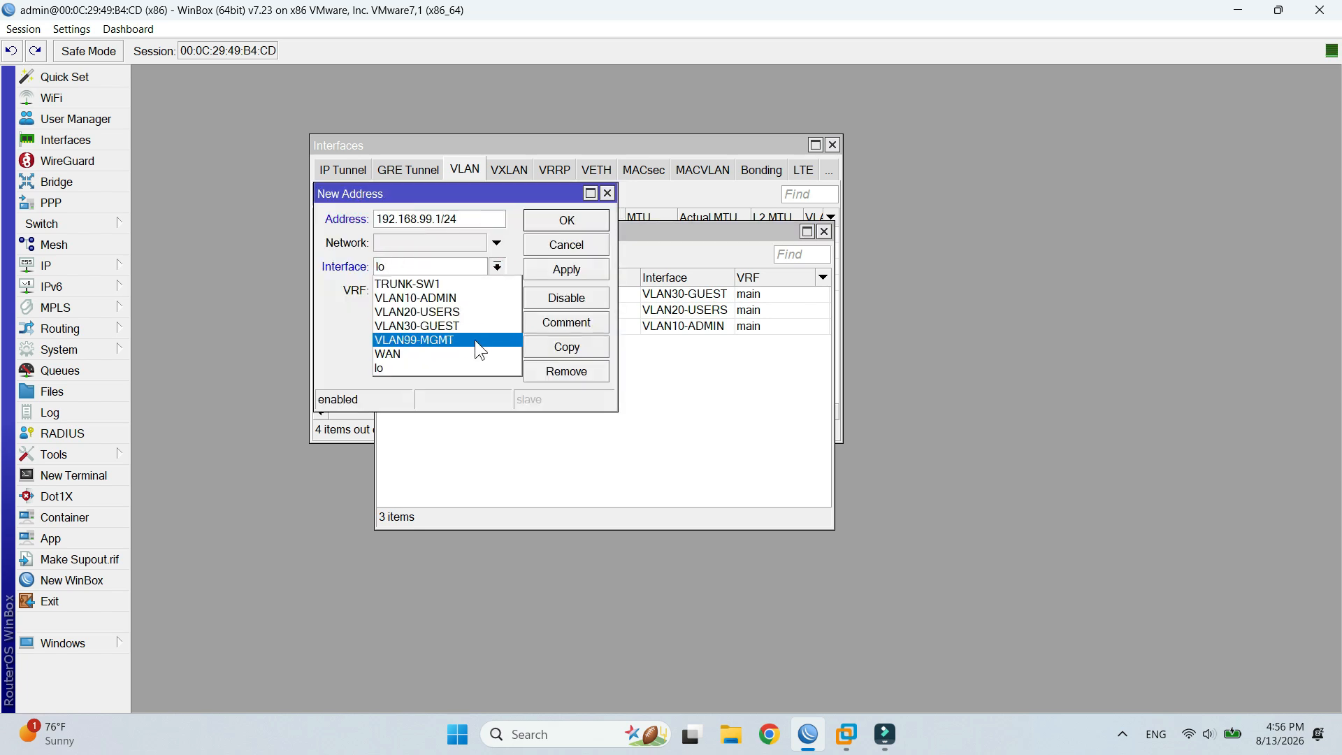
click(475, 339)
click(577, 270)
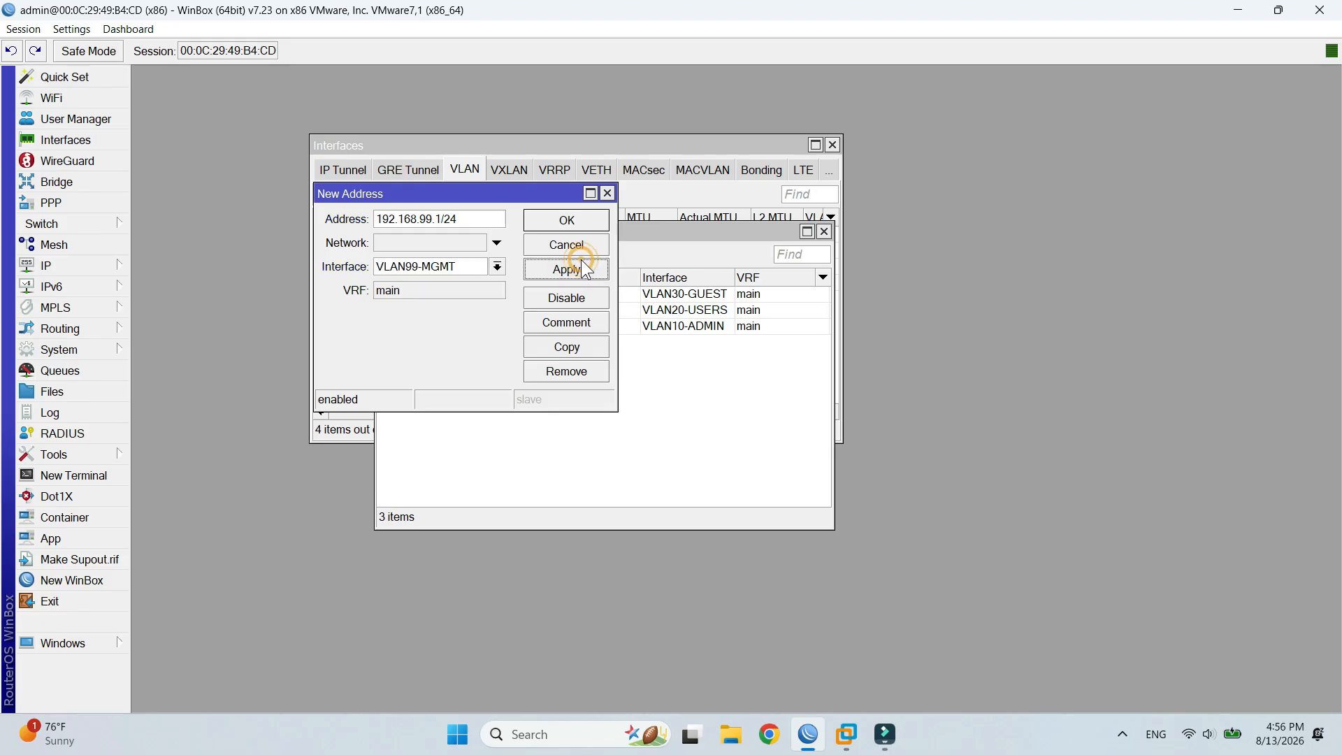
click(572, 218)
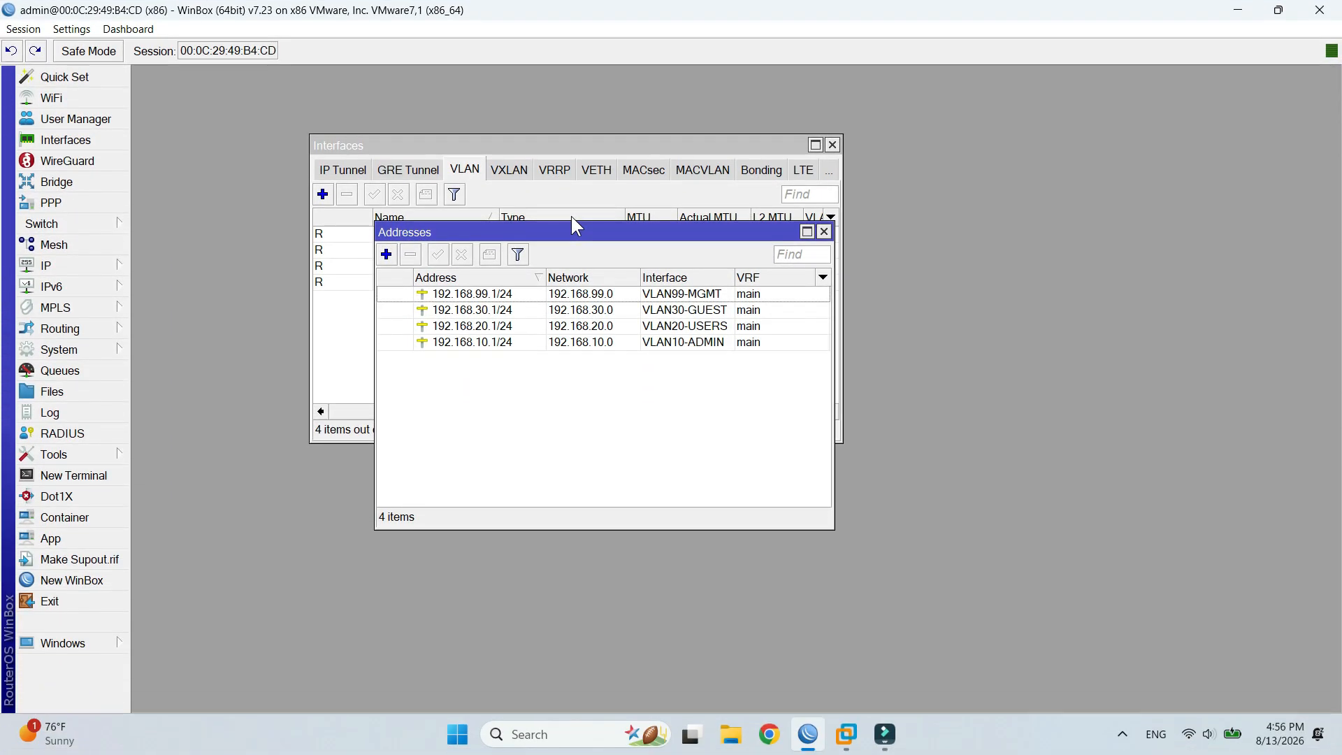
Step: Check the connected VLAN routes in the routing table and ping the address 192.168.99.2
click(100, 256)
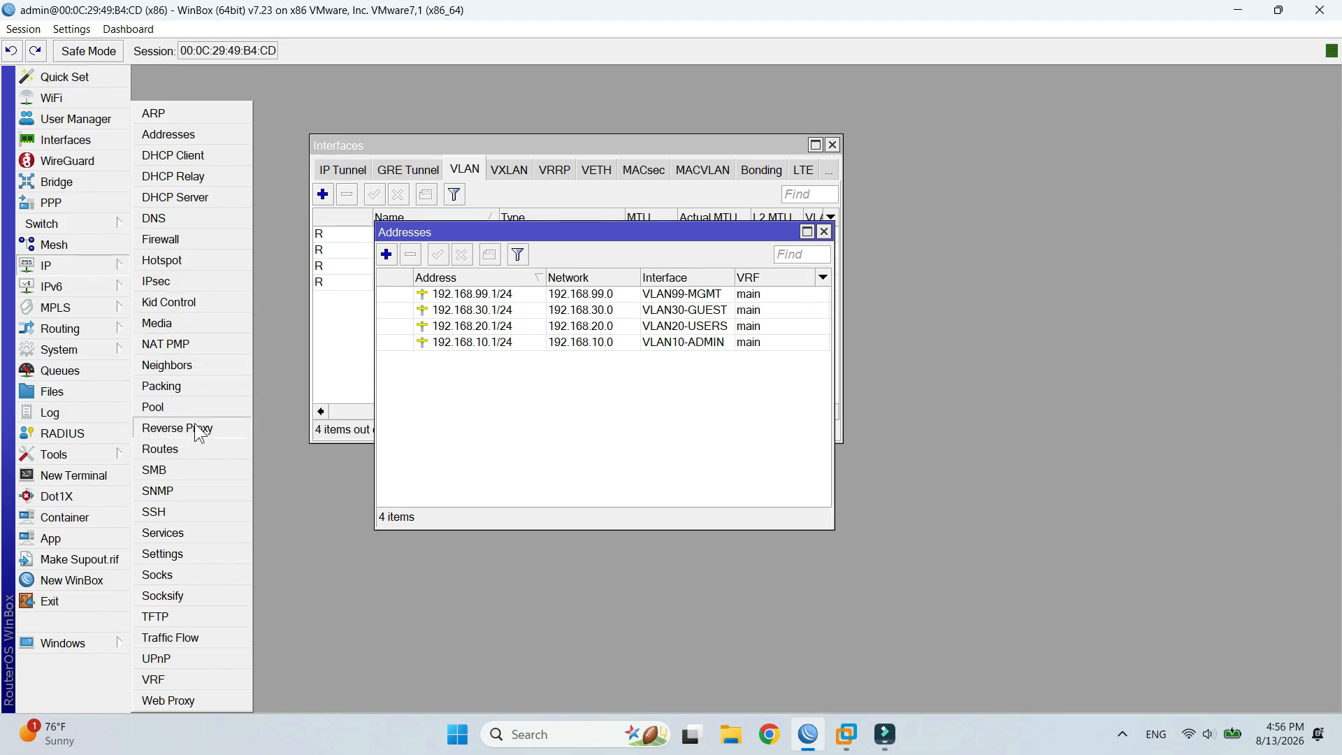
click(192, 455)
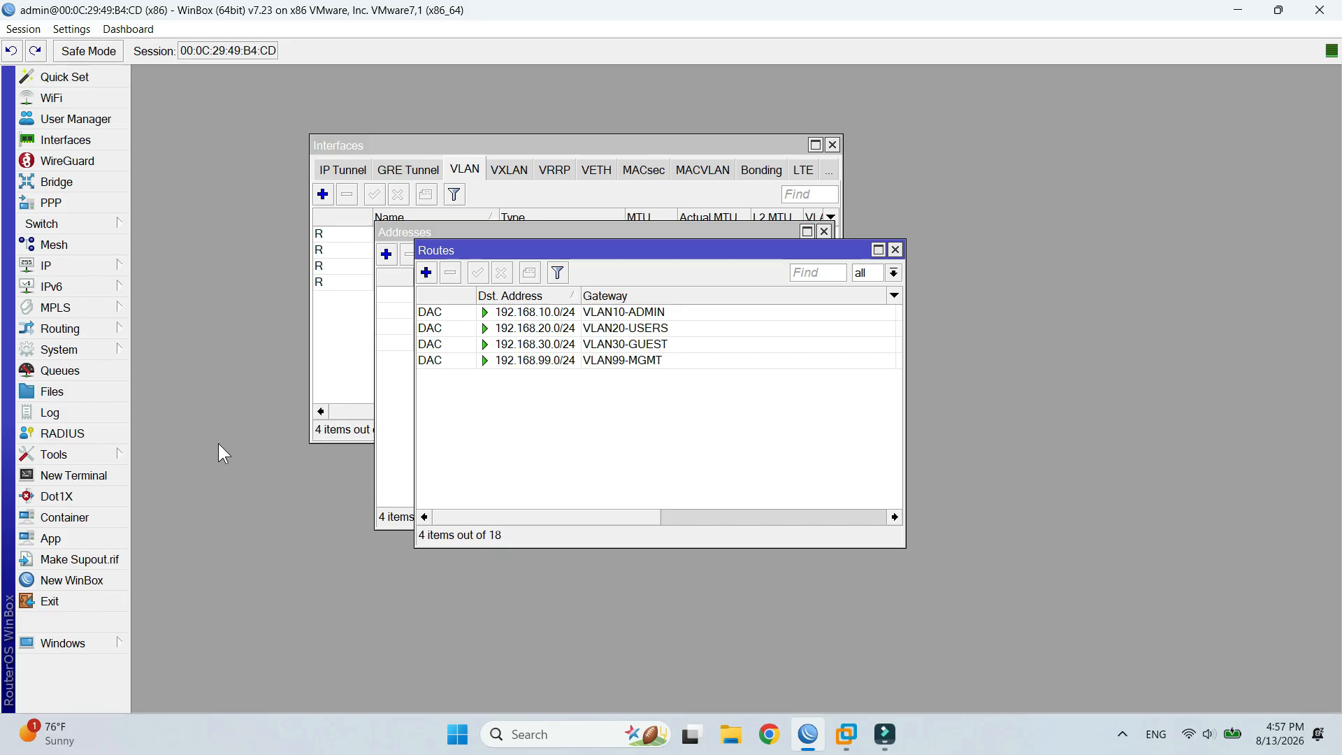
click(102, 455)
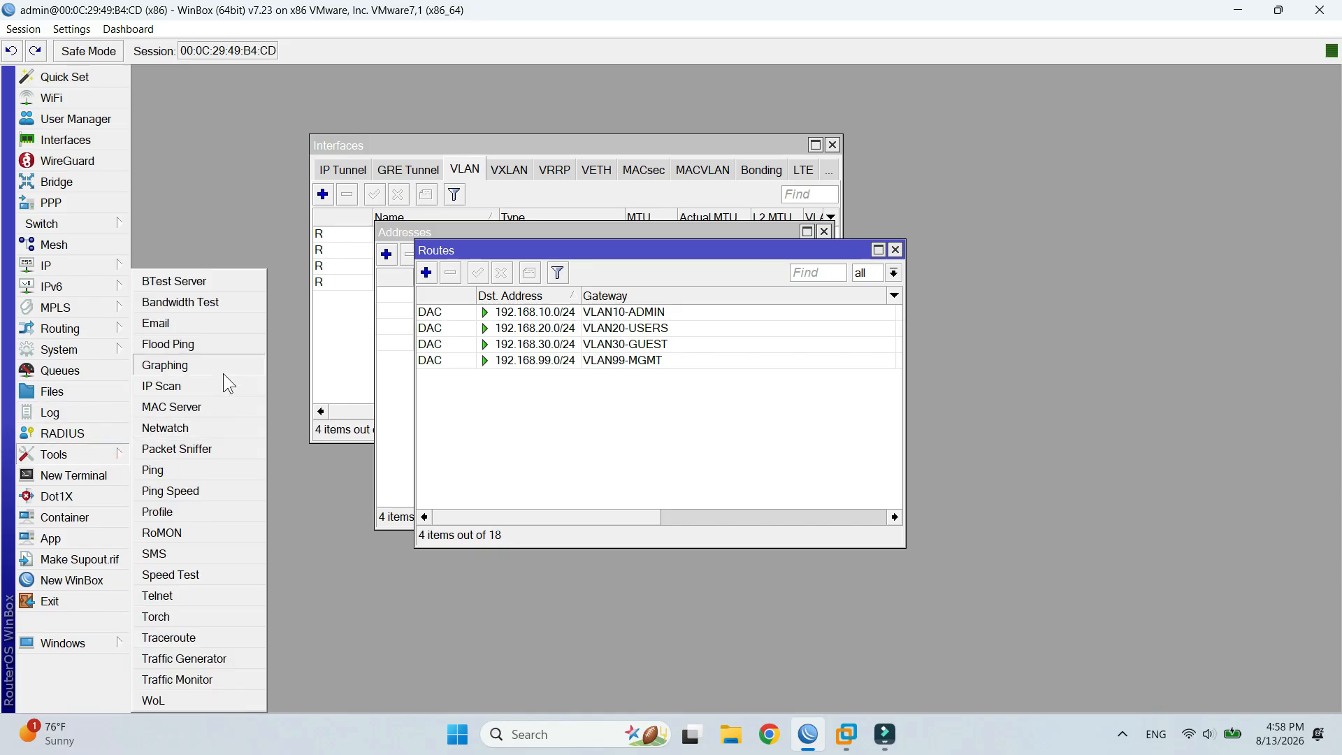
click(194, 469)
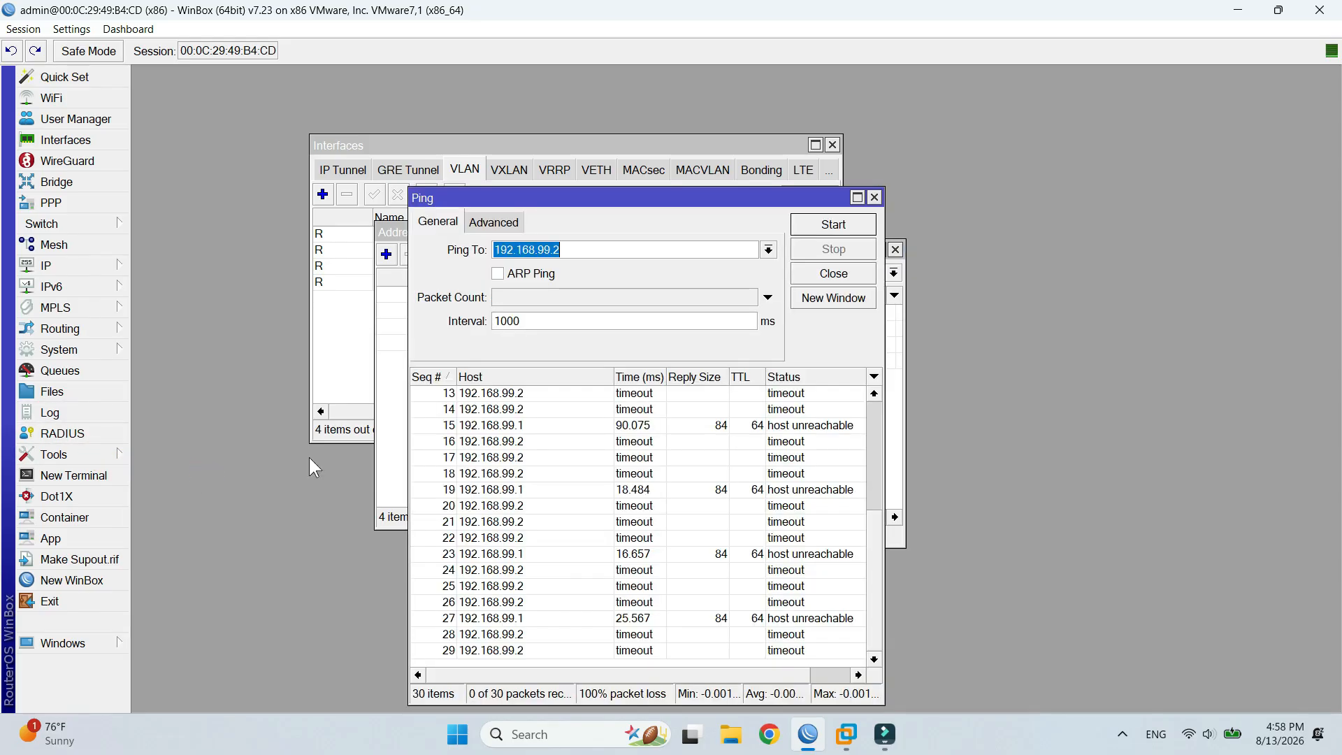
click(834, 224)
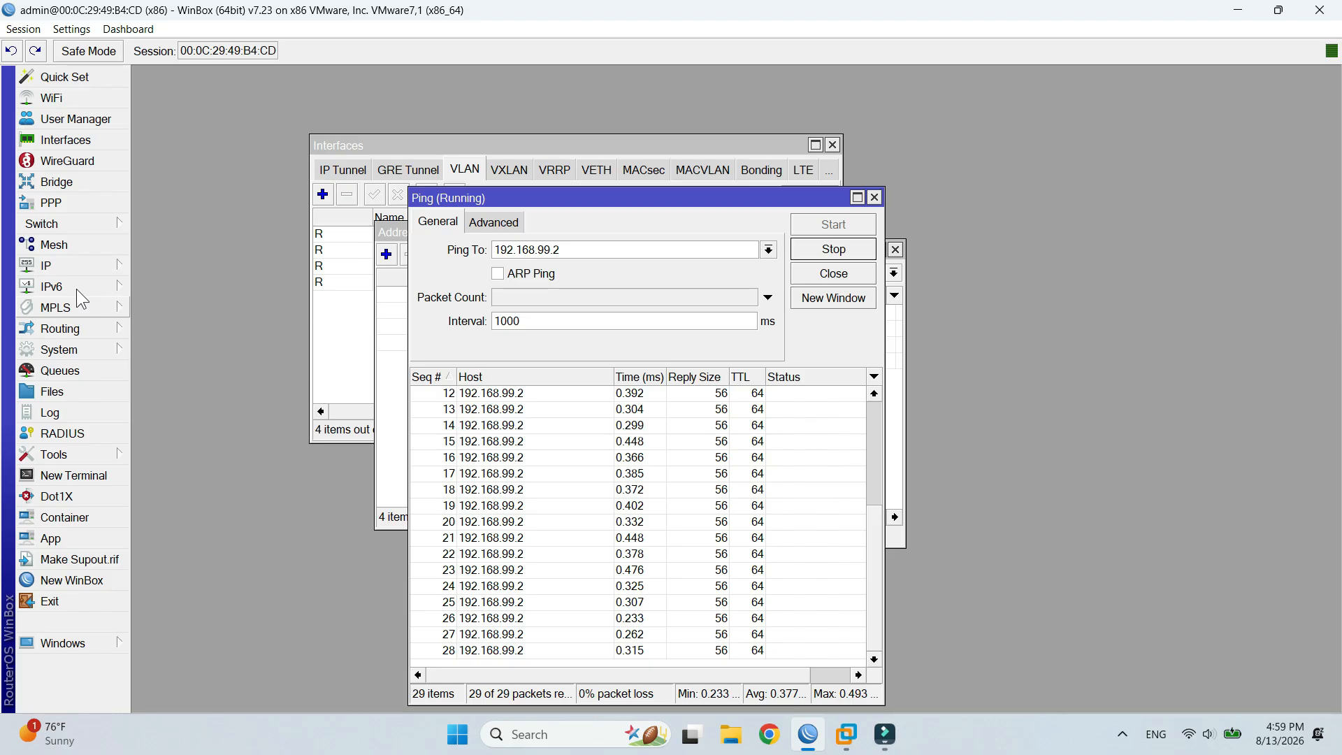
Step: Create an IP pool named POOL-VLAN10 with the address range 192.168.10.100-192.168.10.199
click(75, 268)
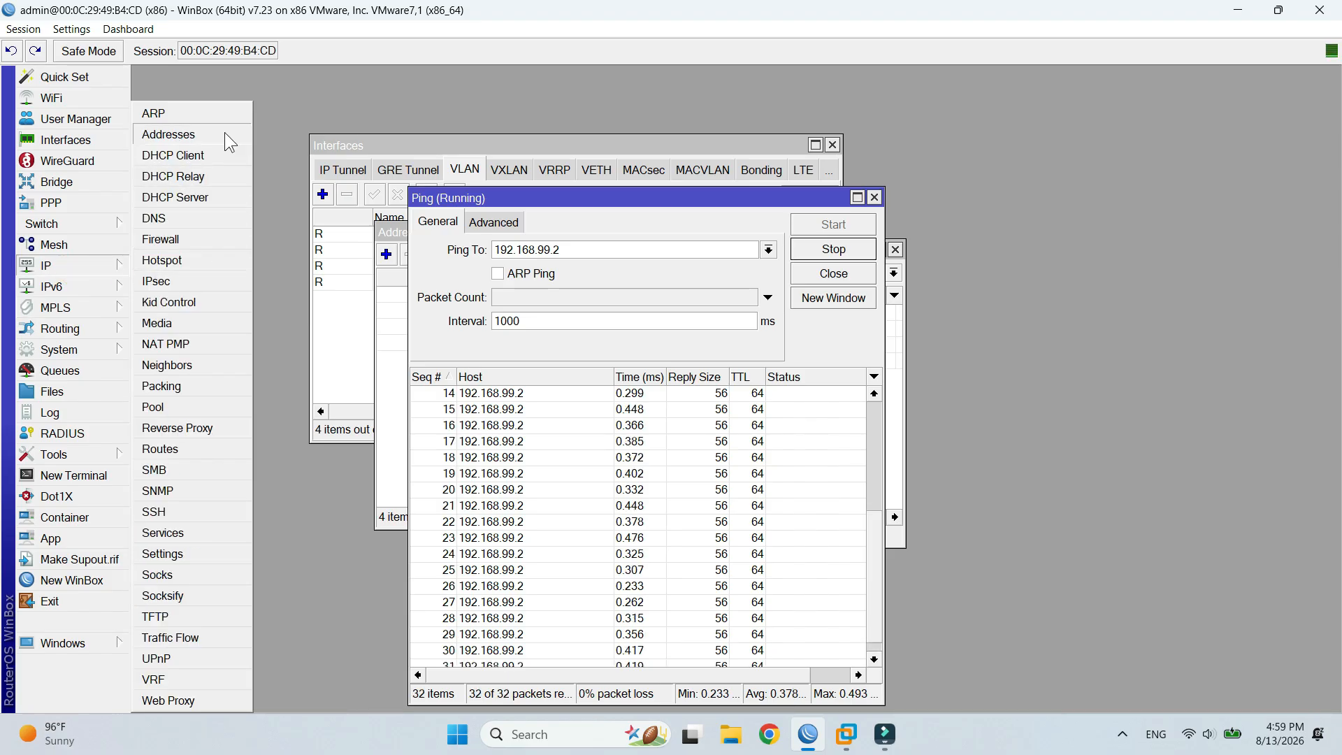
click(195, 408)
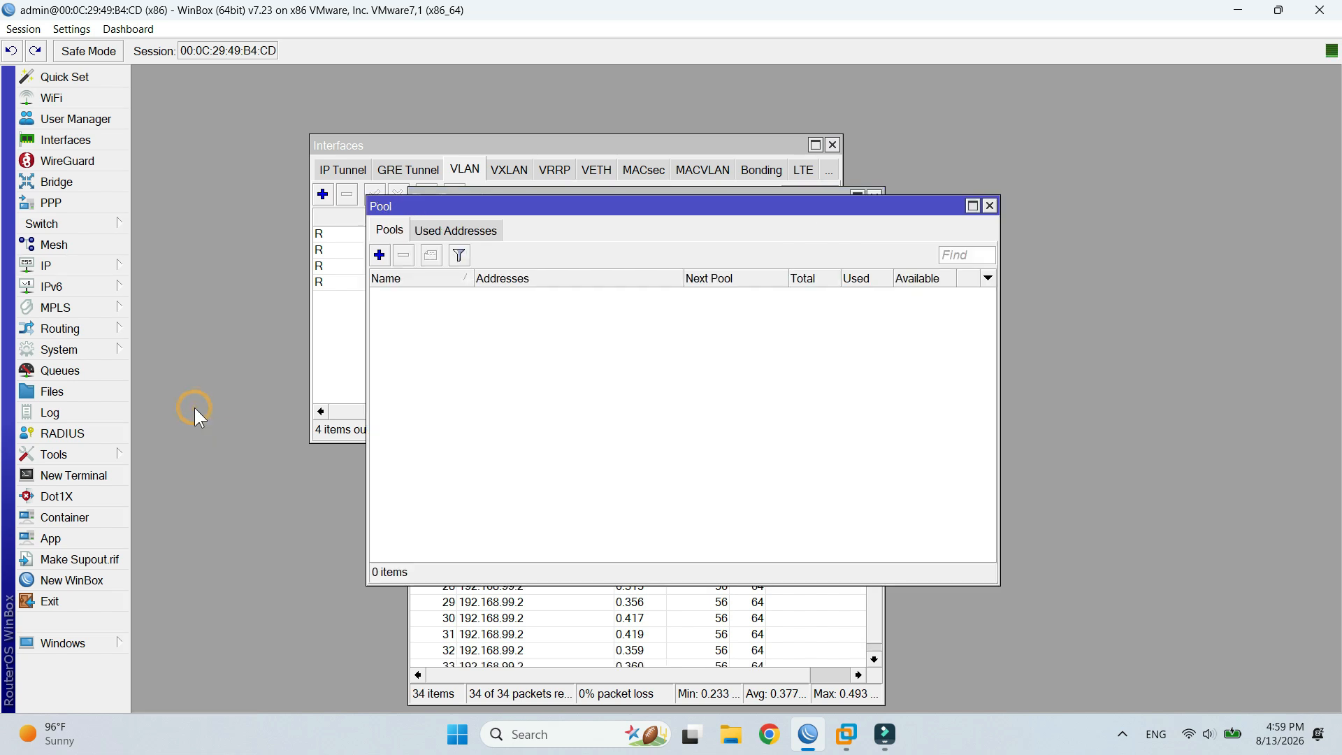
click(380, 256)
text(POOL-VLAN)
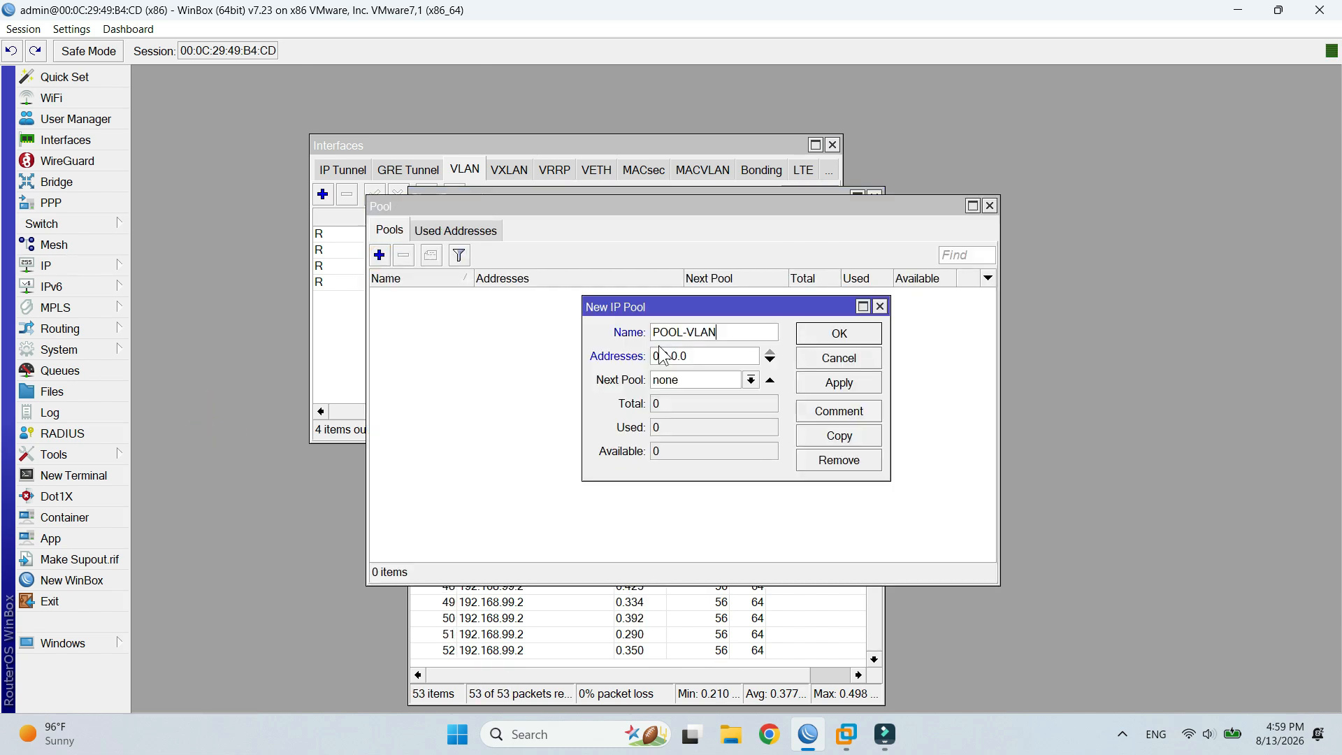
text(10)
key(Tab)
text(192.168.10.10)
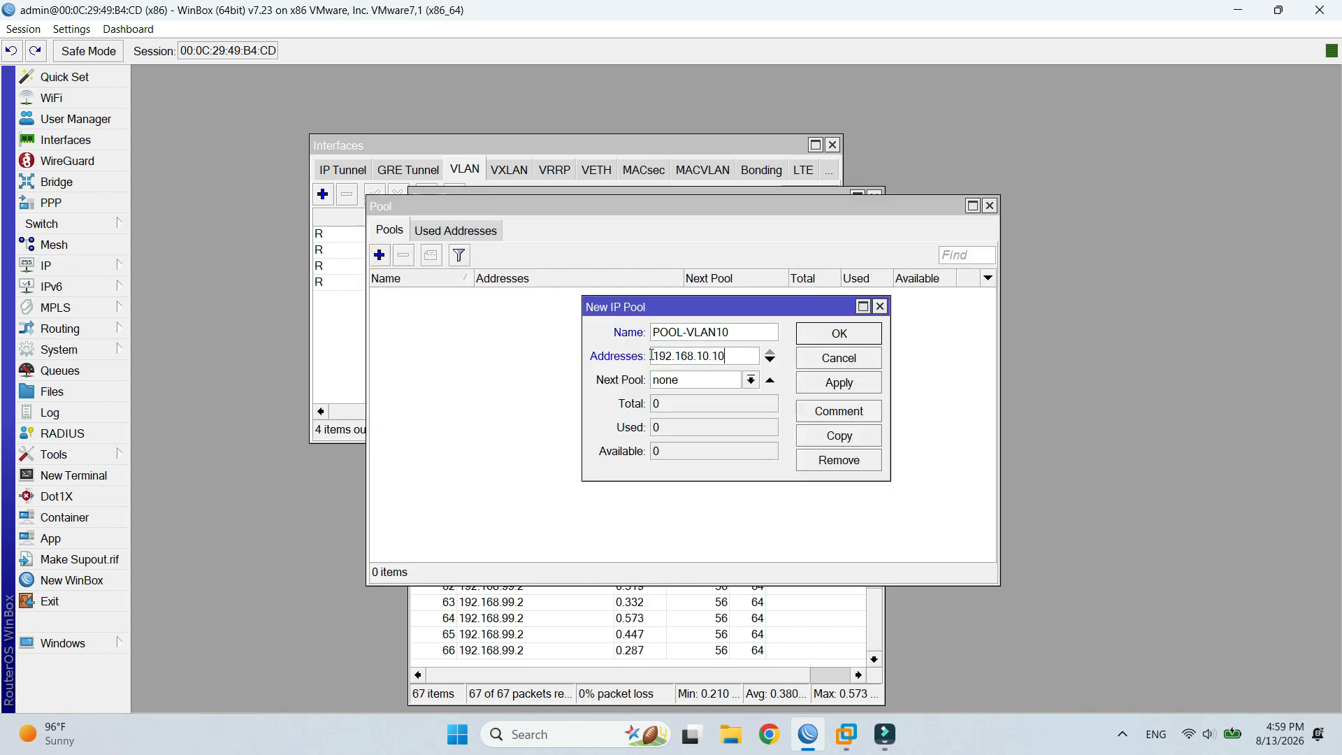
text(0-192.168.10.199)
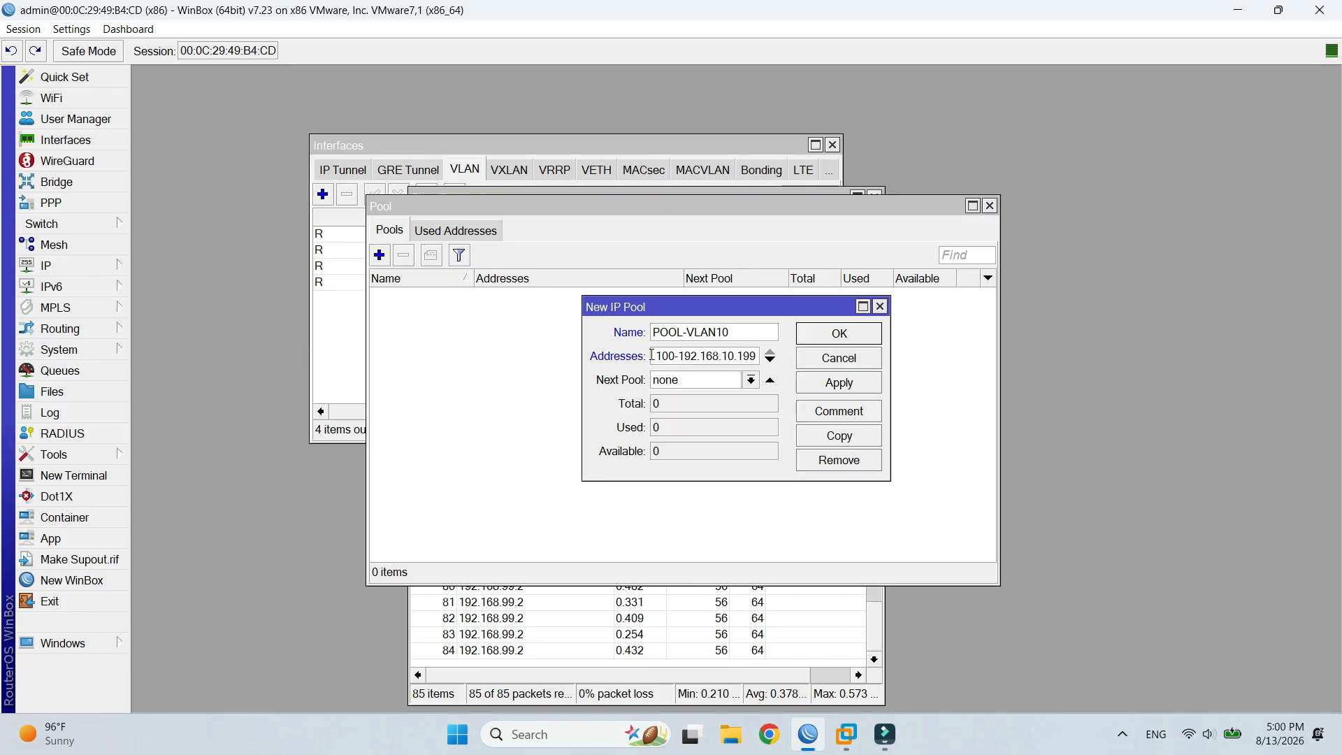
click(830, 383)
click(824, 334)
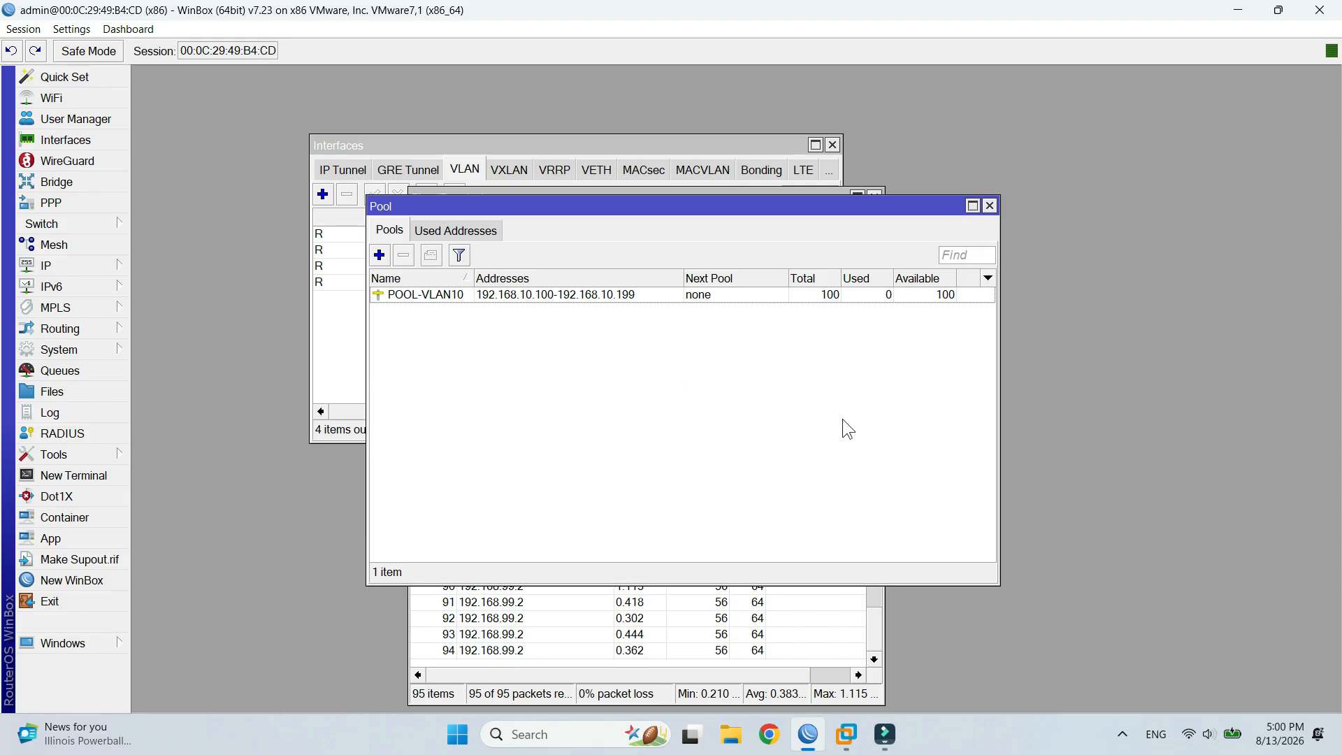
Step: Create an IP pool named POOL-VLAN20 with the address range 192.168.20.100-192.168.20.199
click(380, 254)
text(POOL-VLAN20)
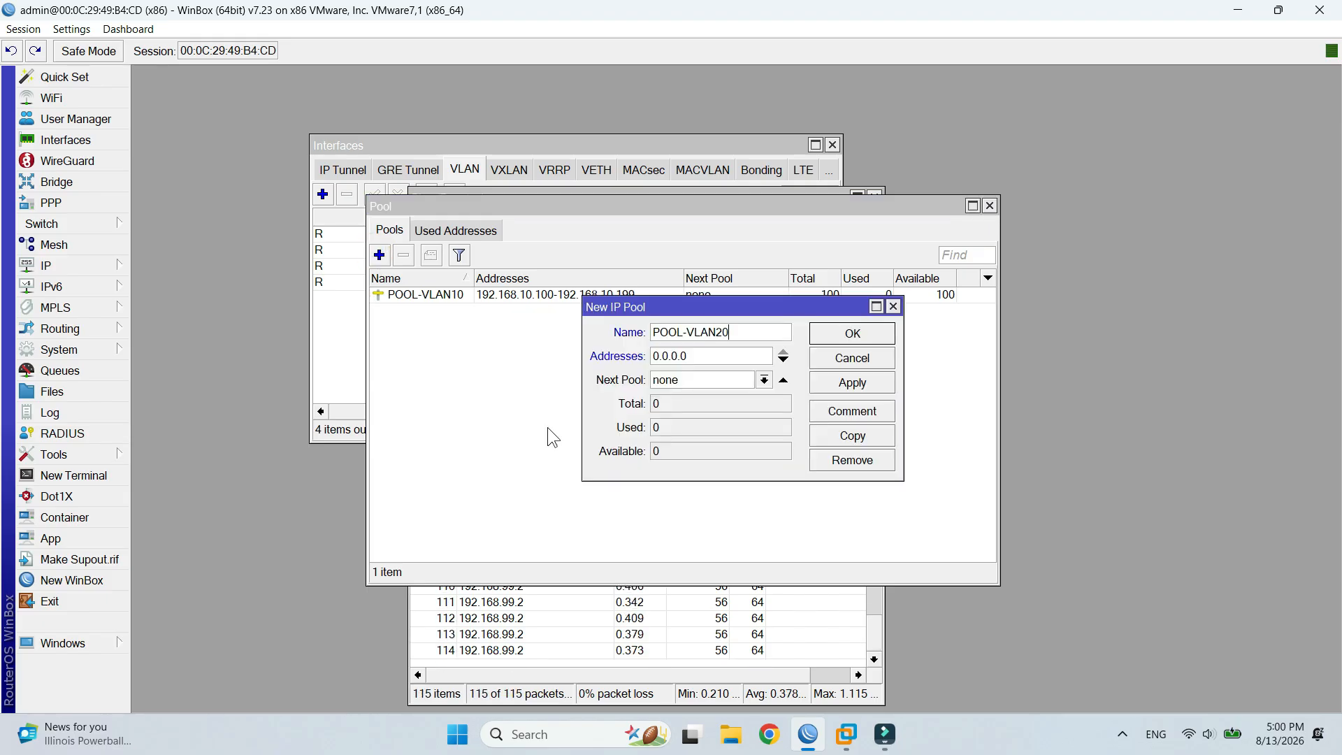
triple_click(704, 356)
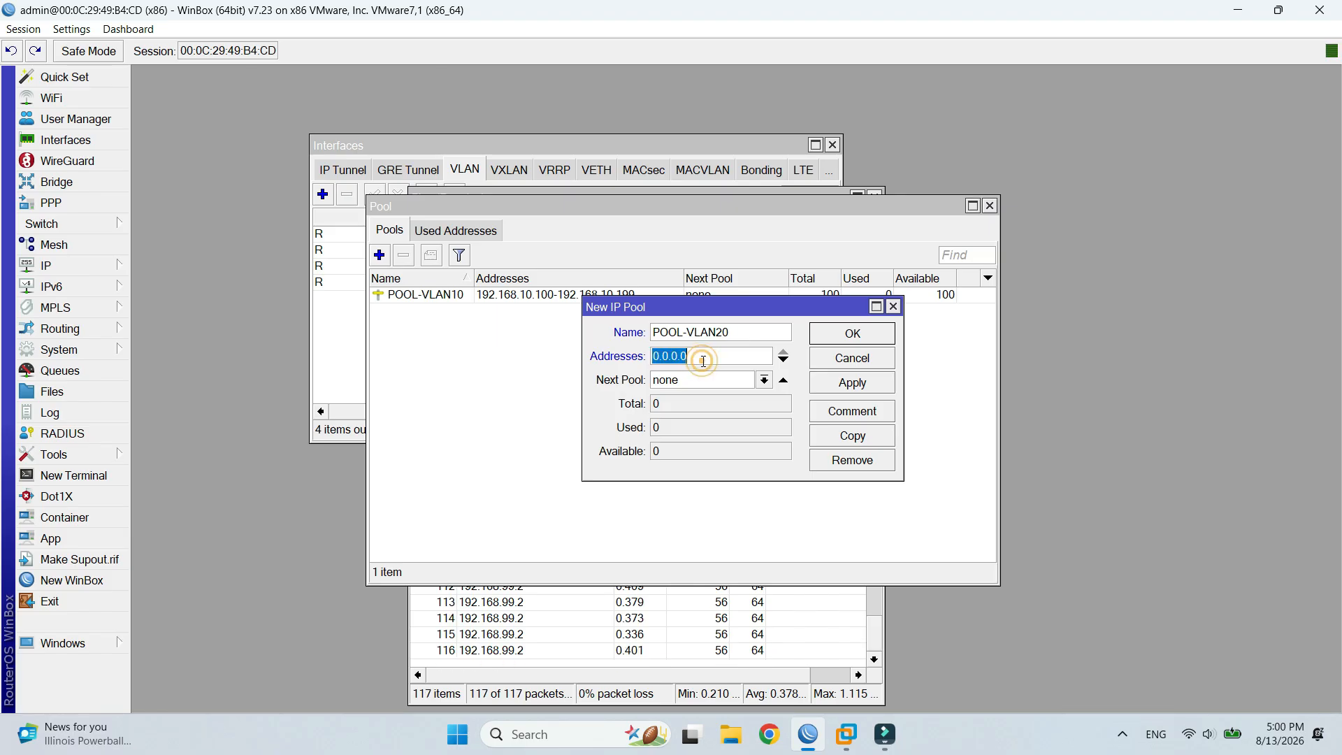
text(192.168.20.100-192.)
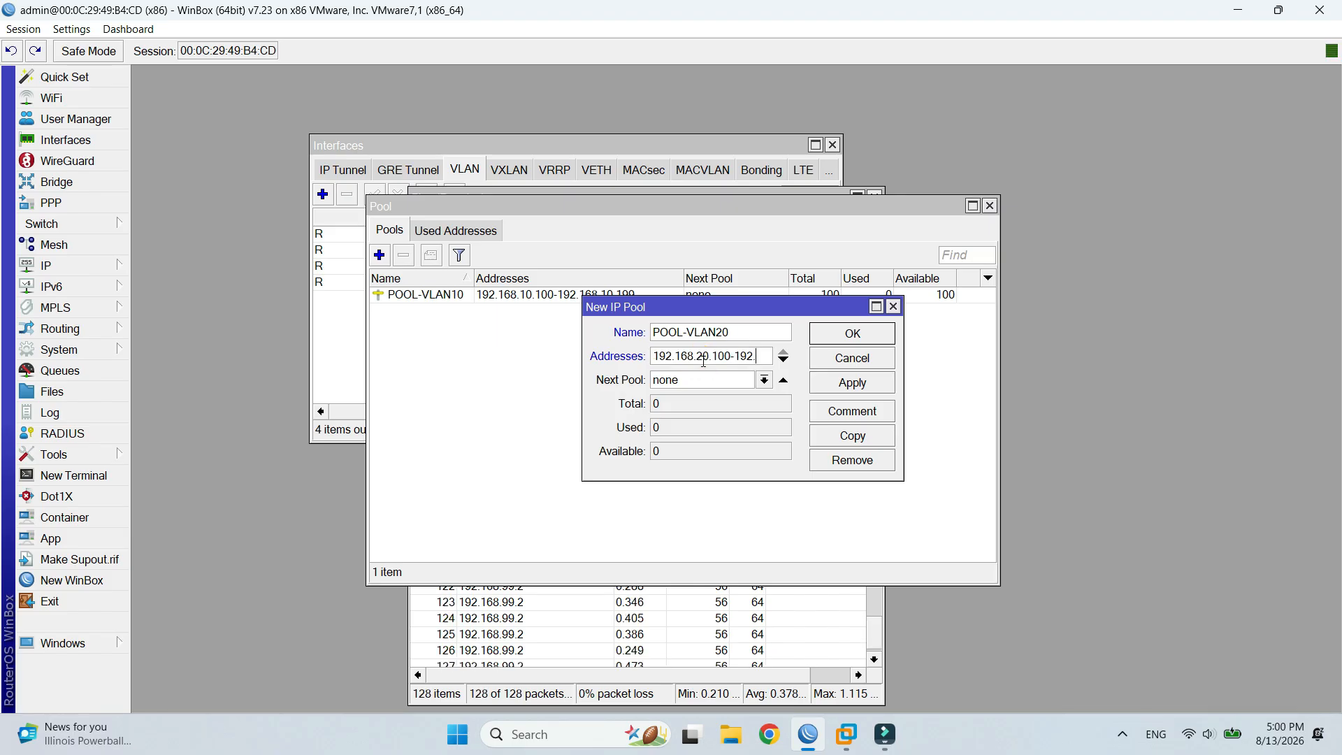
text(168.20.199)
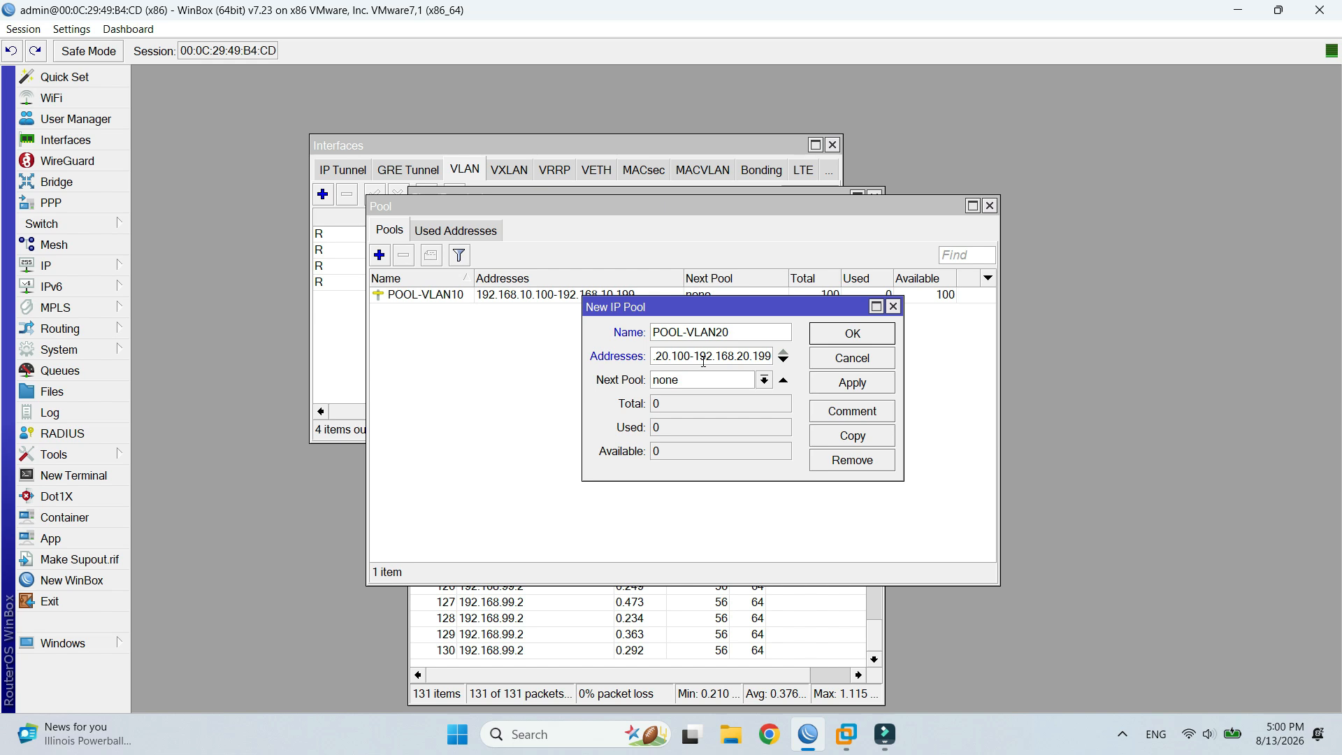
key(Return)
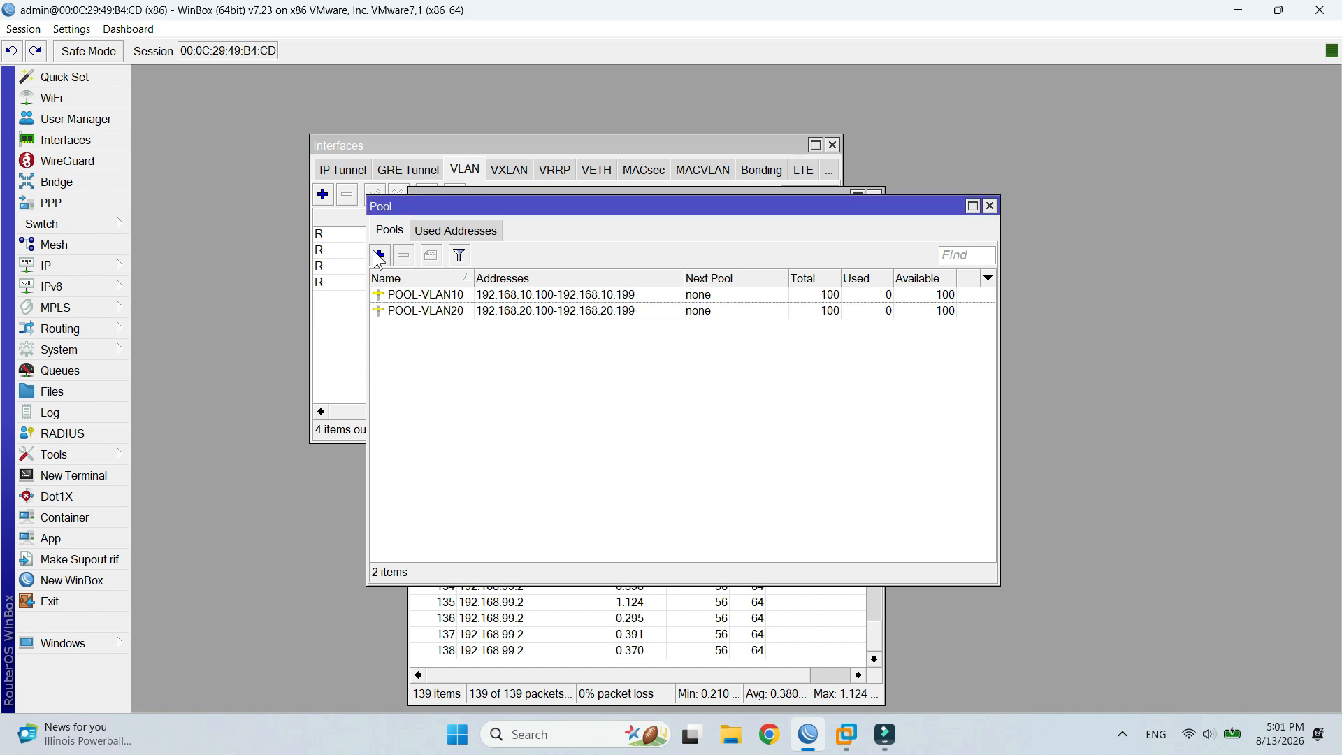
Step: Create an IP pool named POOL-VLAN30 with the address range 192.168.30.100-192.168.30.199
click(380, 255)
text(POOL-VLAN30)
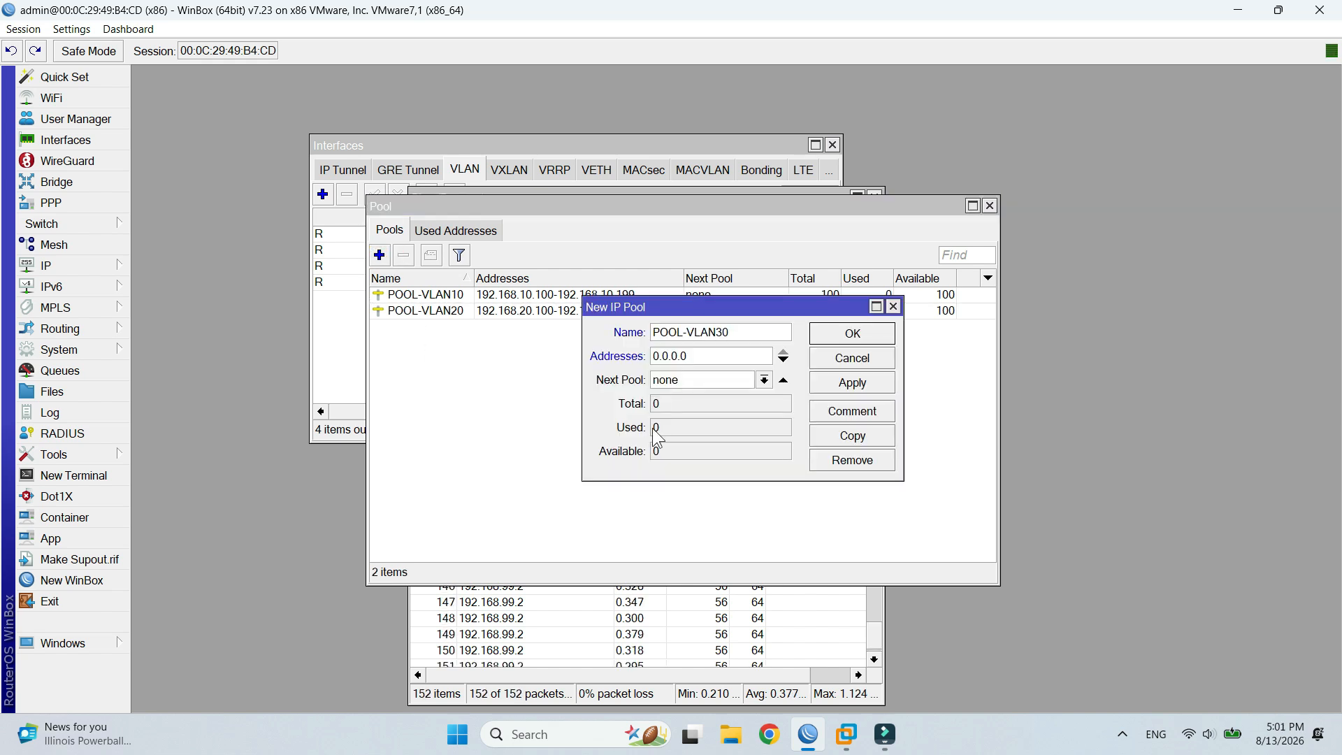
click(721, 358)
text(19)
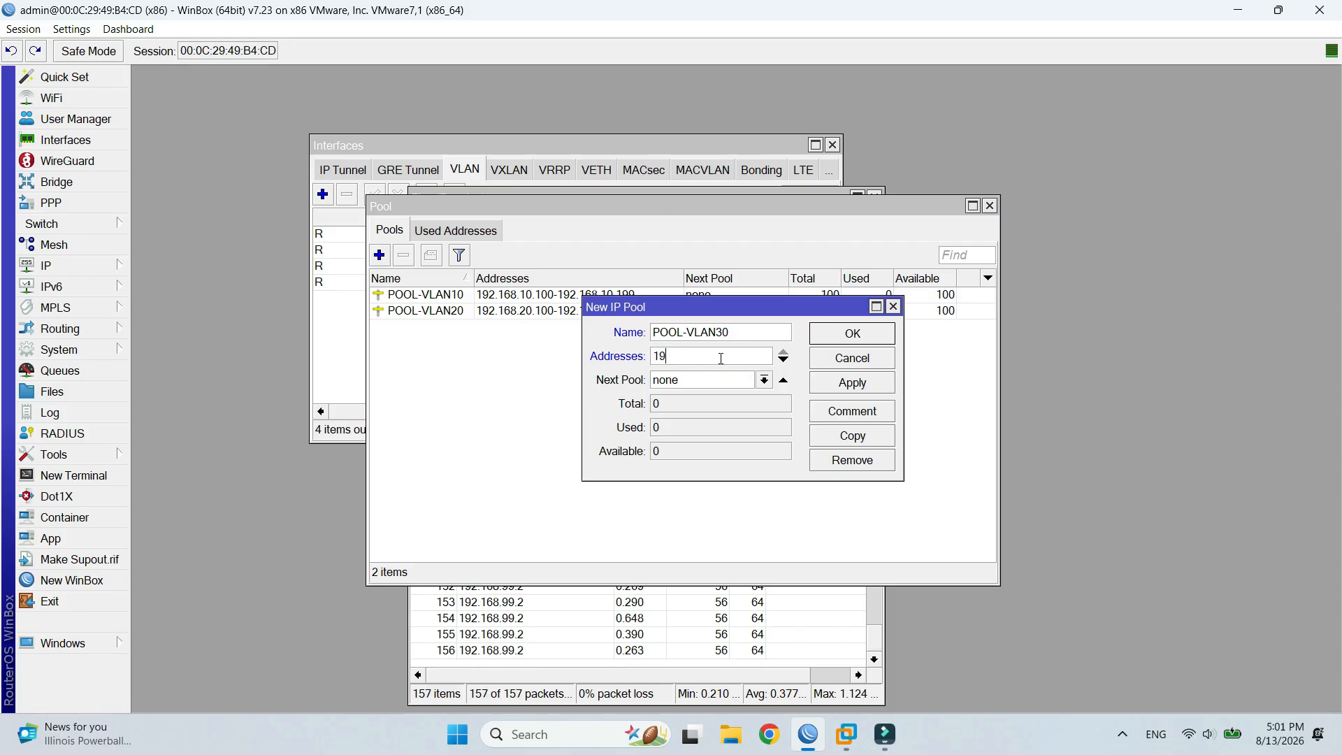
text(2.168.30.100-)
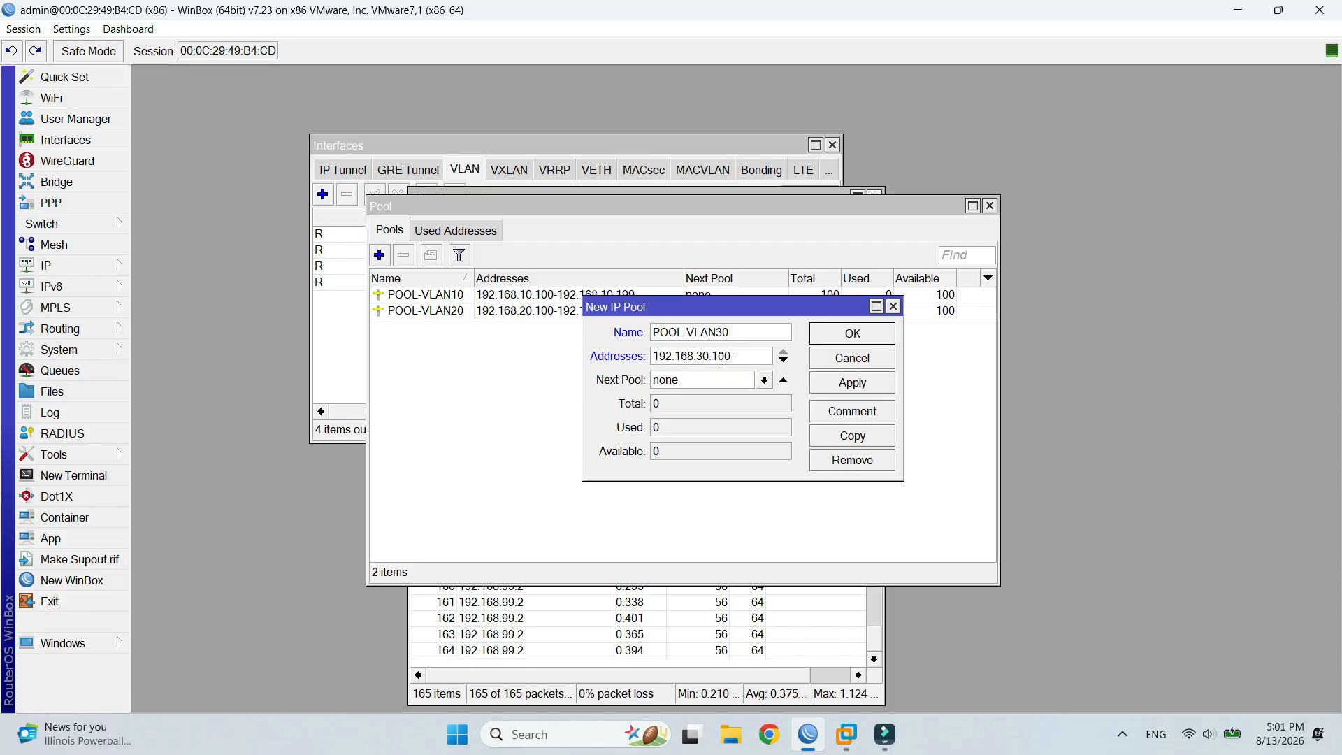
text(192.168)
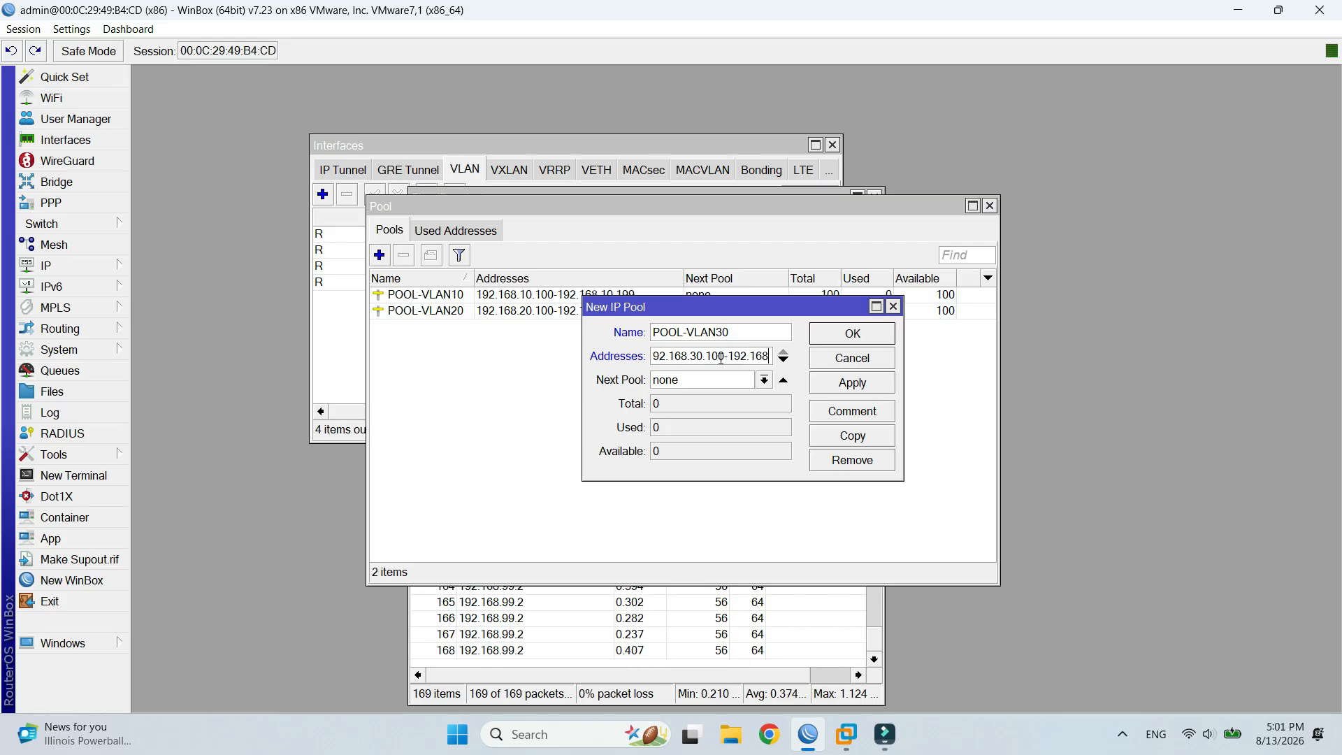
text(.30.199)
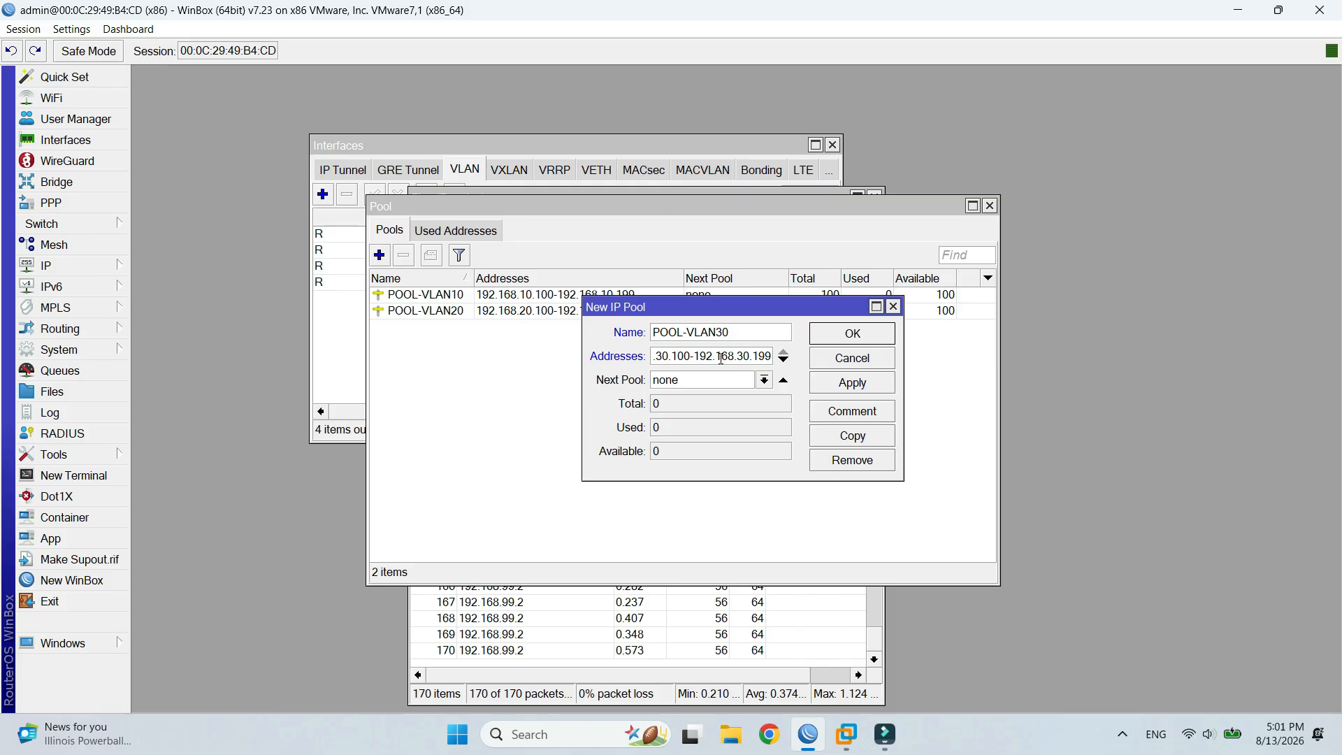
click(874, 379)
click(868, 332)
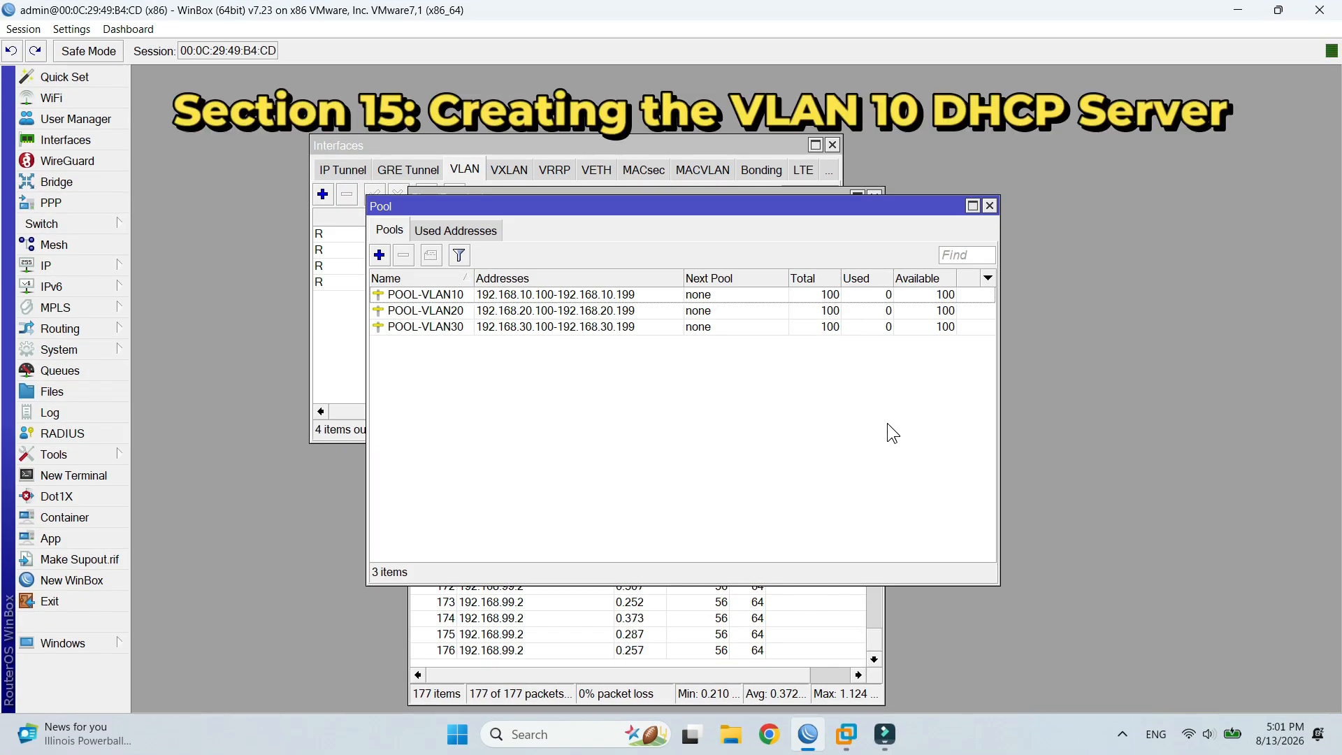
Step: Start a new DHCP server named DHCP-VLAN10 on the VLAN10-ADMIN interface
click(98, 265)
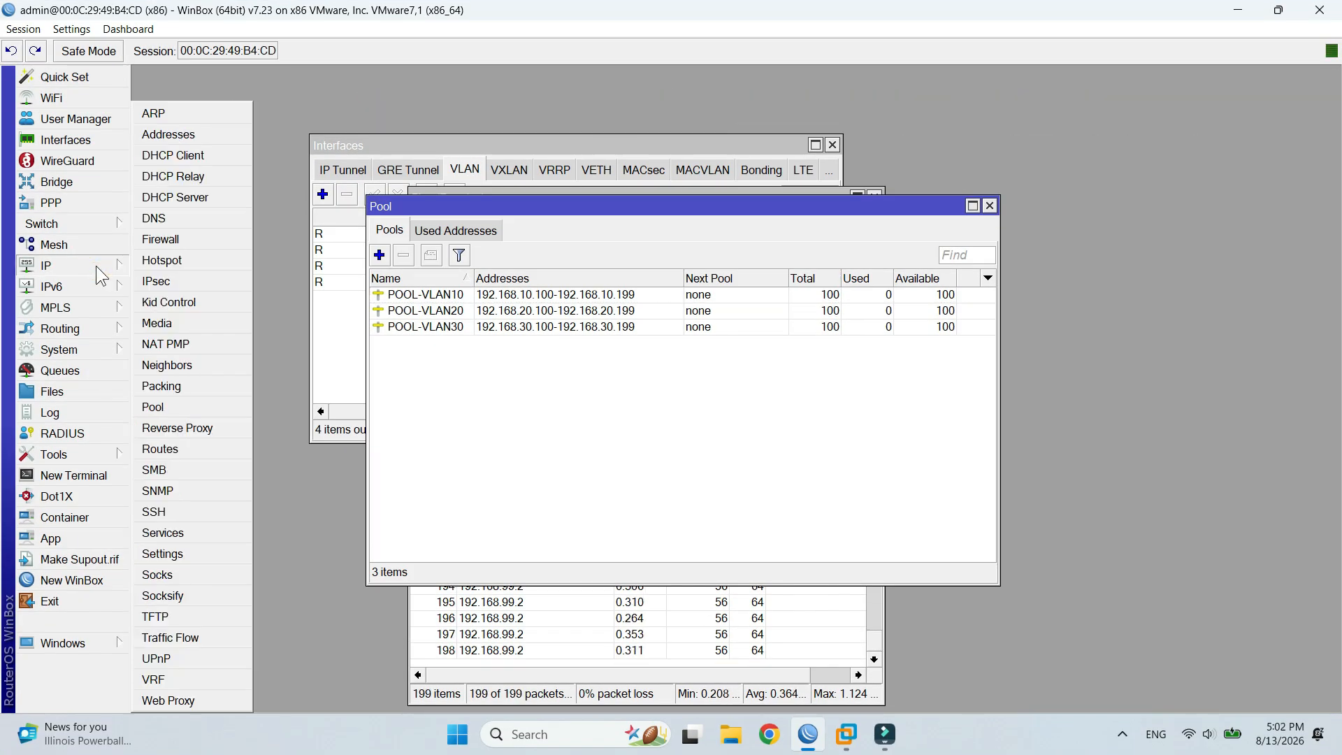
click(216, 195)
click(156, 219)
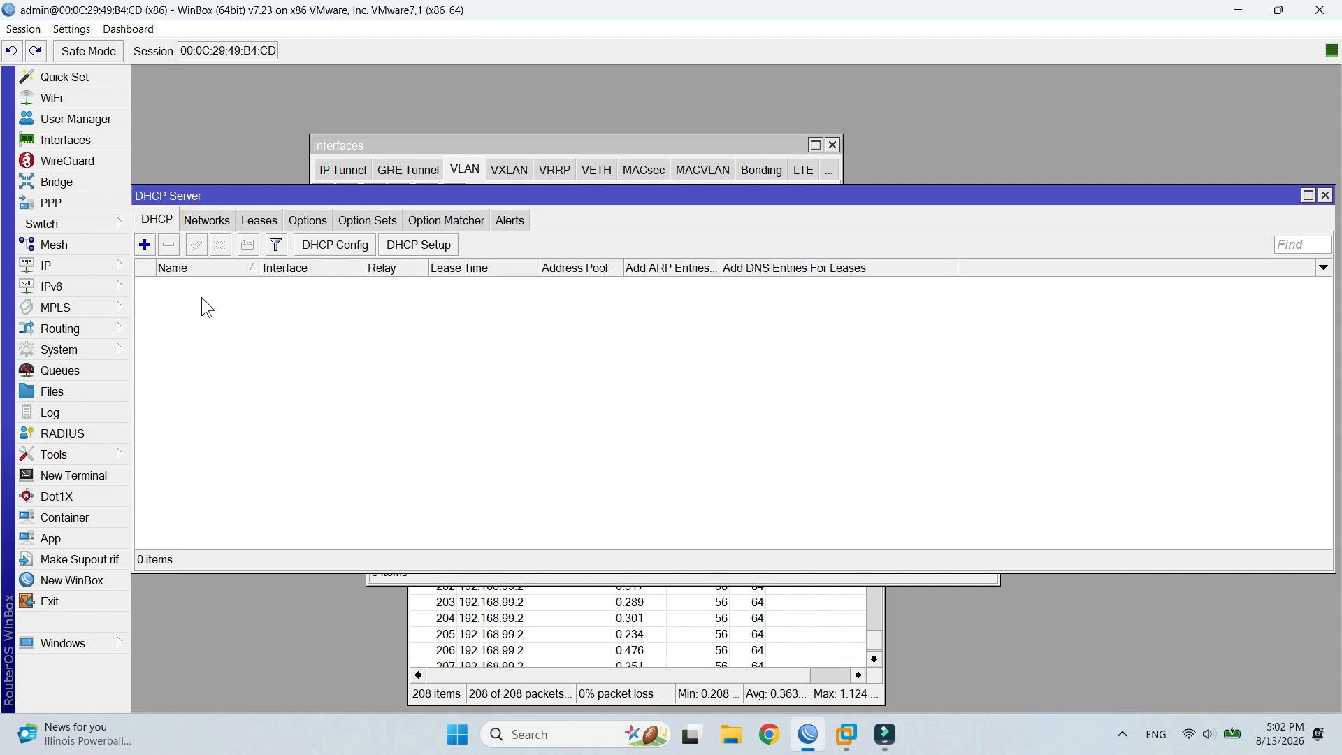
click(145, 244)
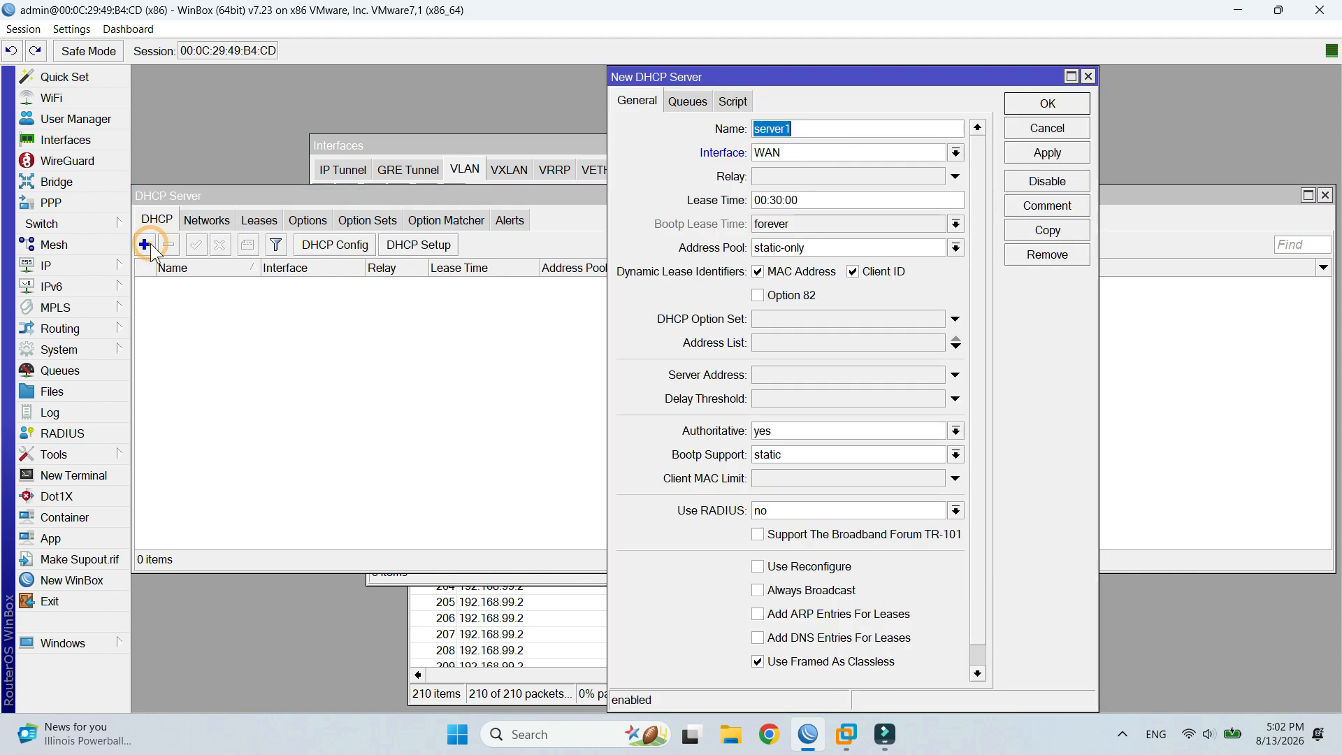
text(DHCP-VLAN10)
click(674, 196)
click(676, 227)
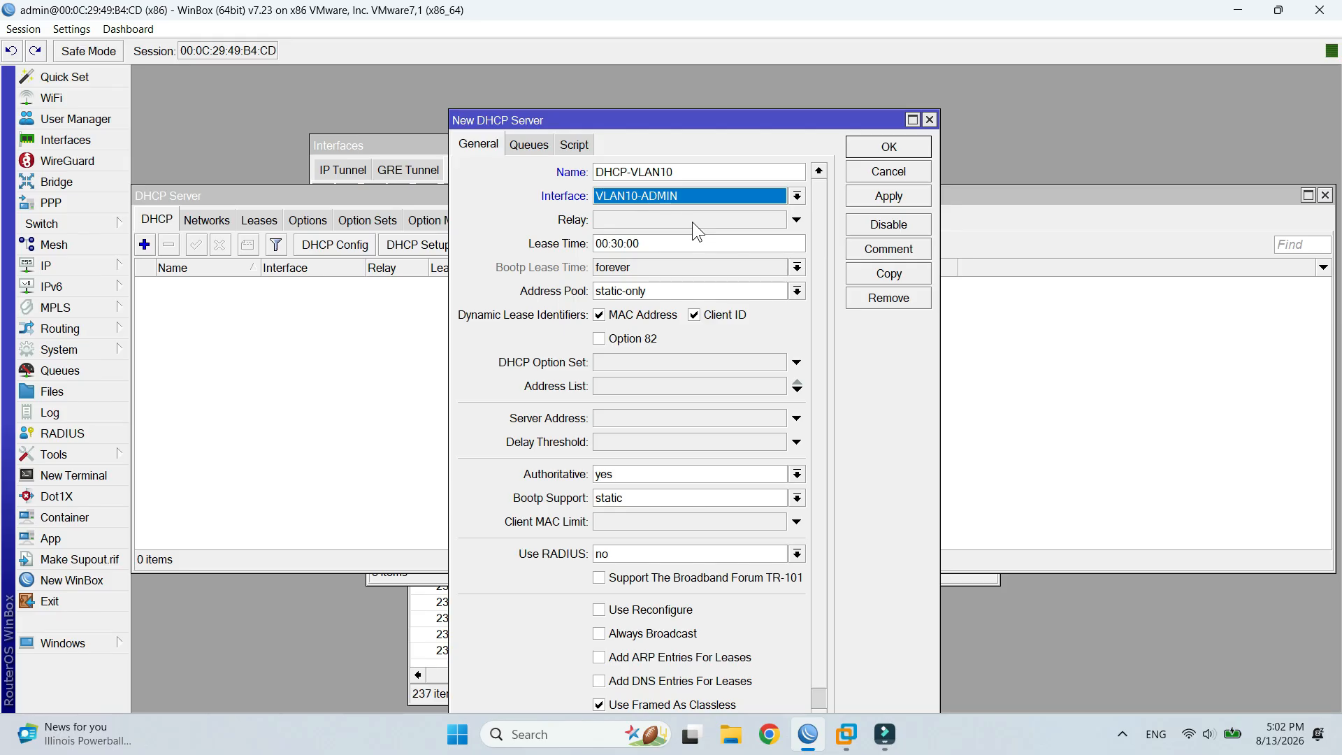
Step: Assign POOL-VLAN10 to the new VLAN 10 DHCP server, set its lease time to 01:00:00 and save it
click(689, 291)
click(686, 321)
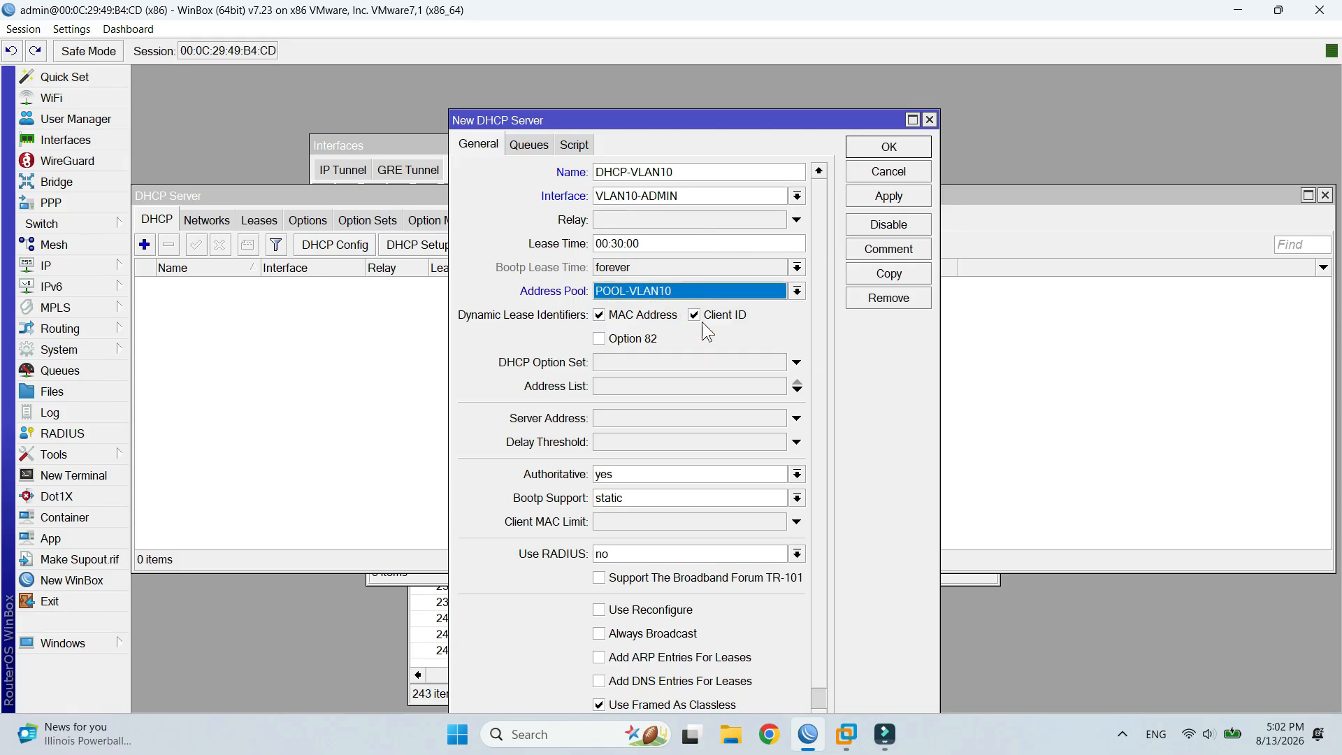
drag(602, 243, 613, 244)
text(1:)
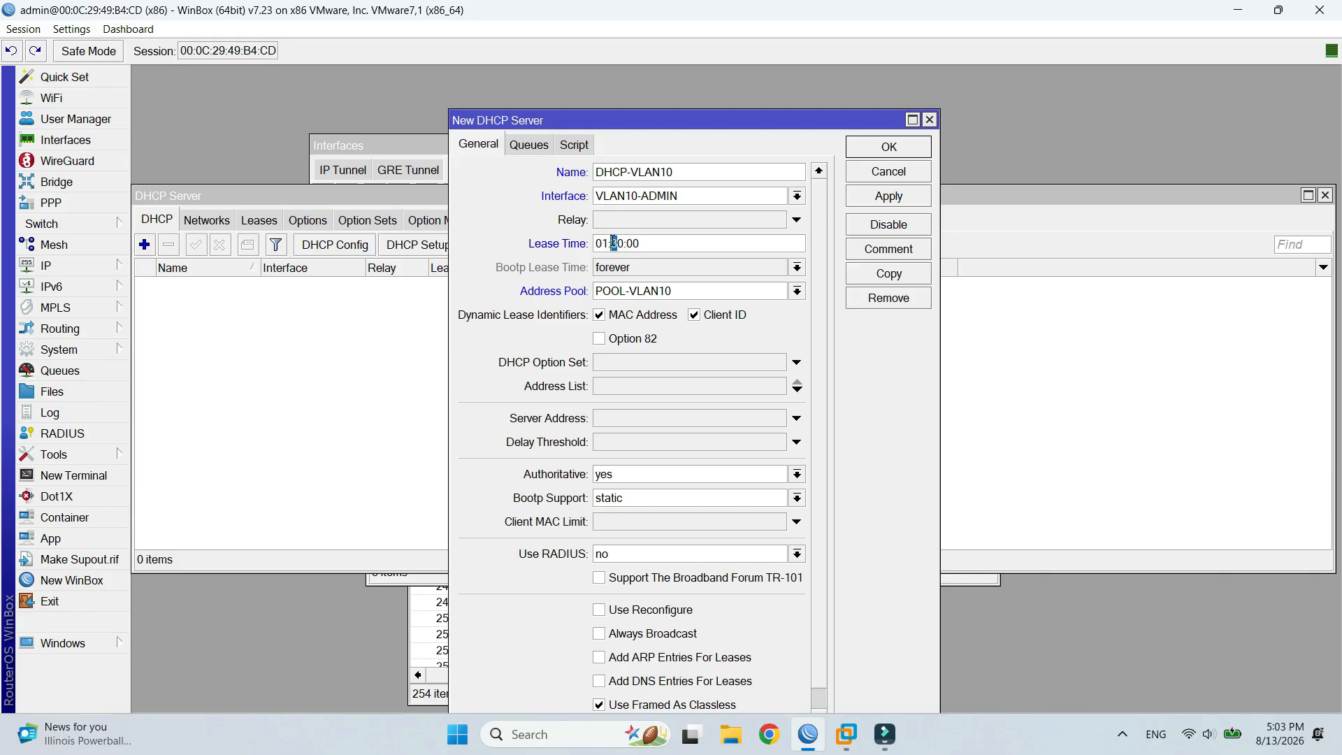
text(0)
click(886, 197)
click(892, 148)
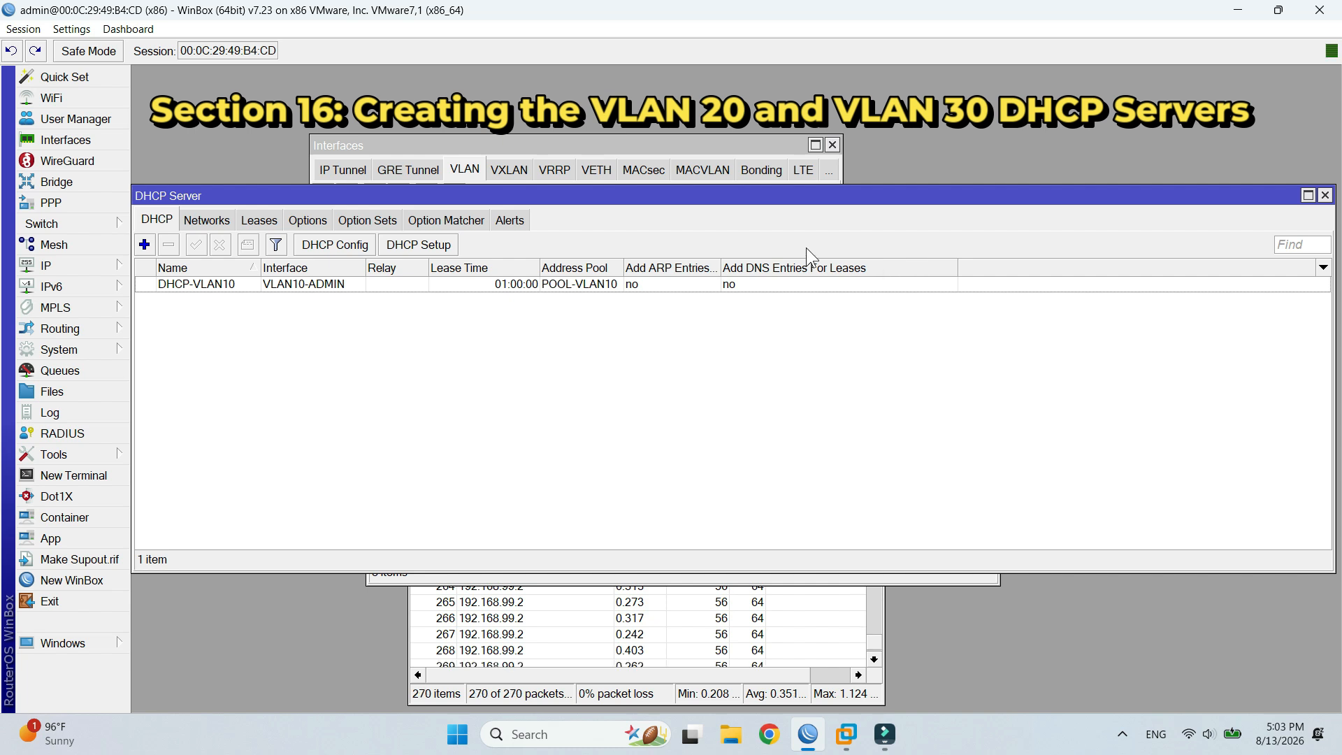
Step: Create a DHCP server named DHCP-VLAN20 on VLAN20-USERS with address pool POOL-VLAN20 and lease time 01:00:00
click(145, 245)
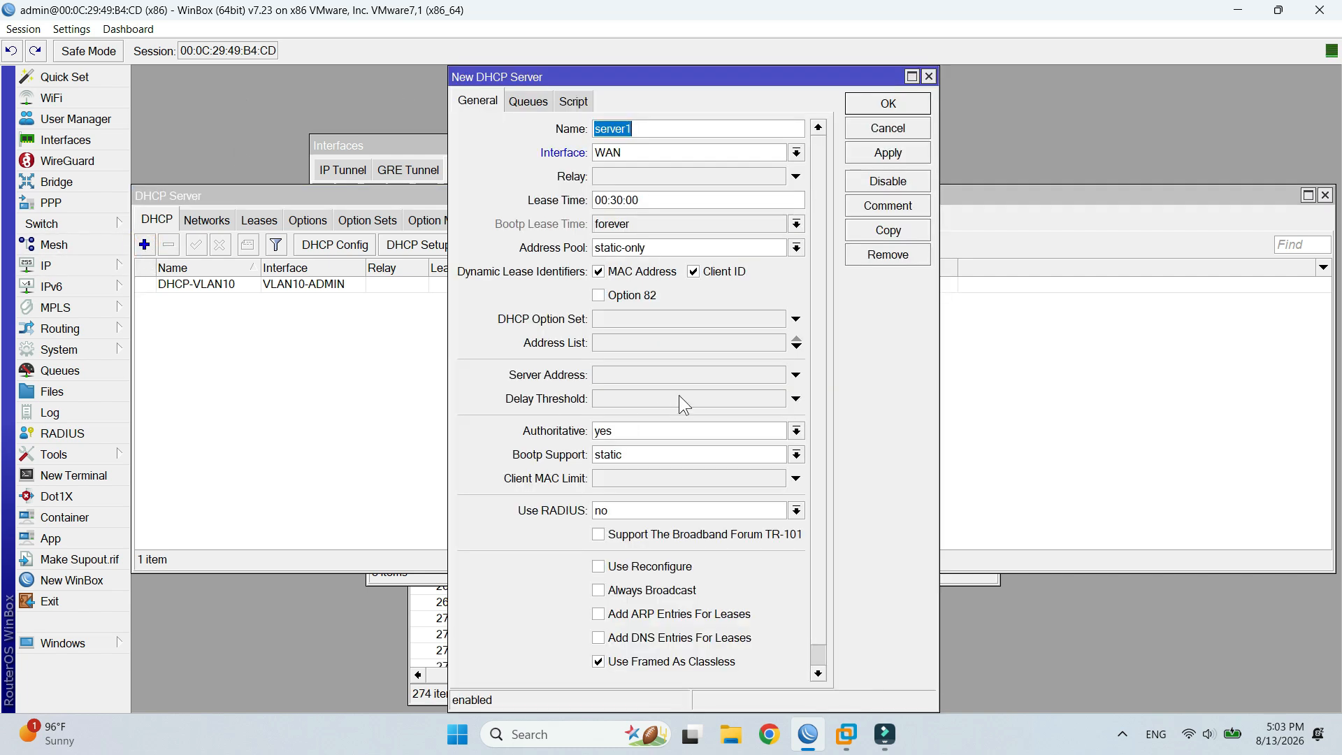
text(DHCP-VLAN20)
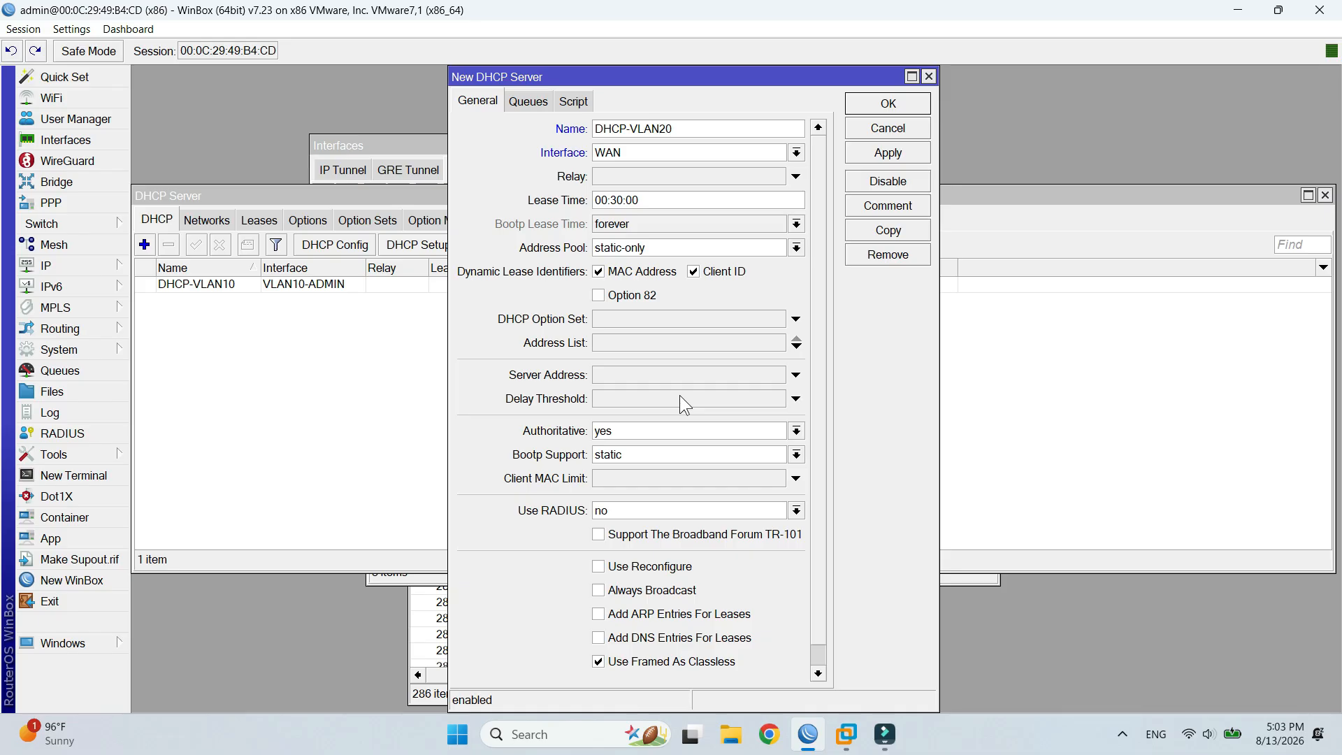
click(796, 152)
click(746, 200)
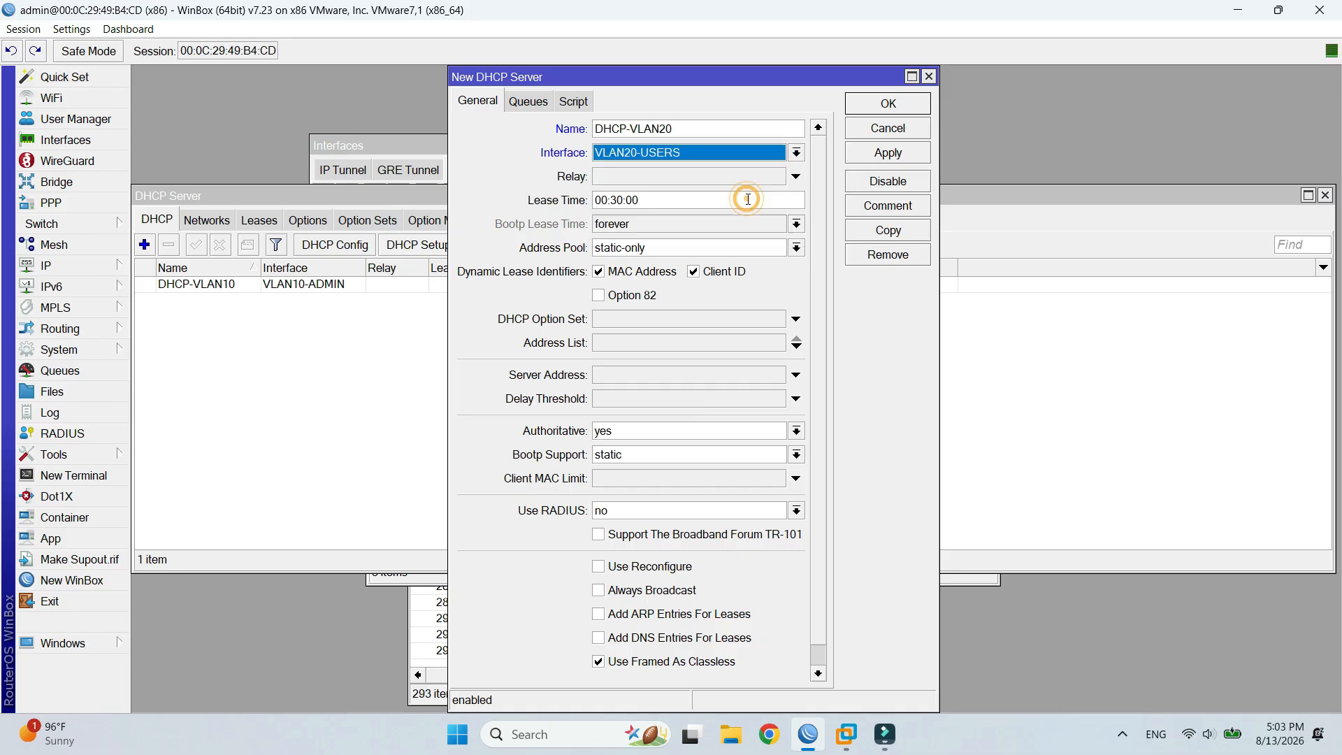
click(674, 247)
click(690, 280)
triple_click(612, 200)
text(01:00:00)
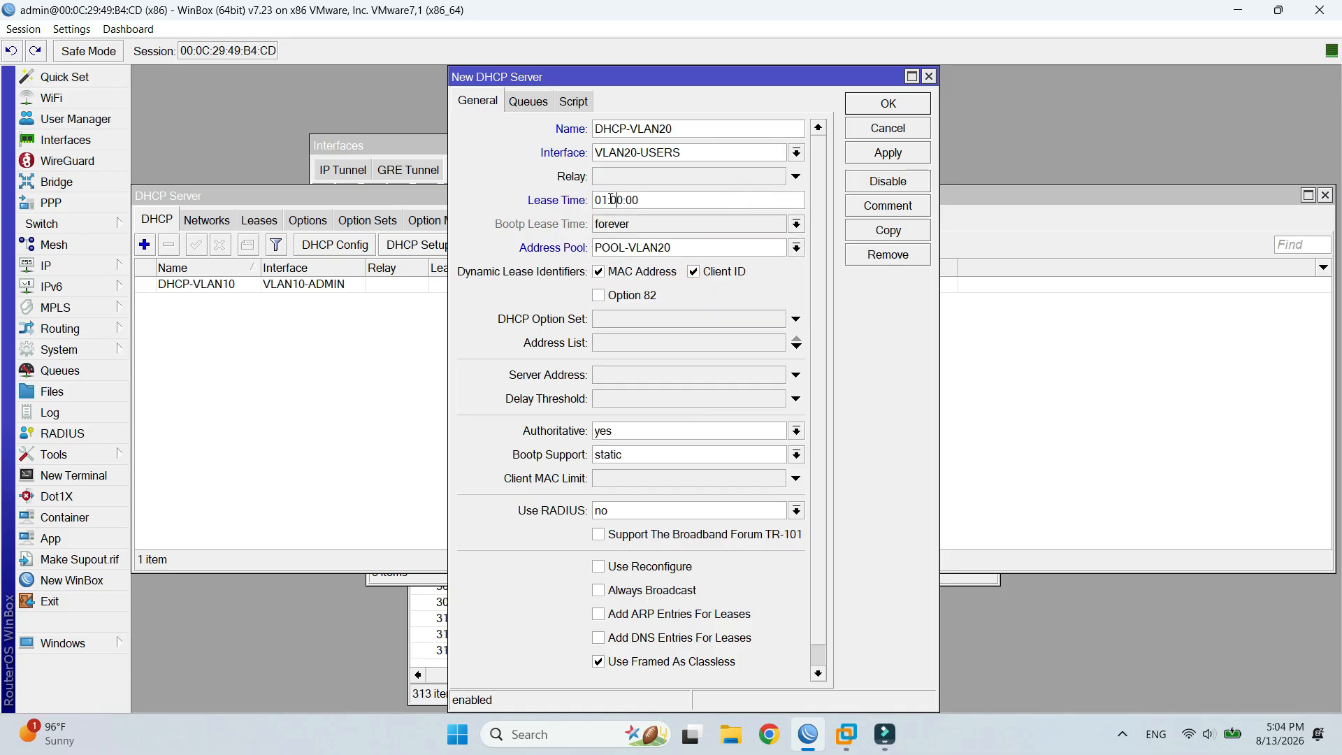
click(885, 150)
click(882, 99)
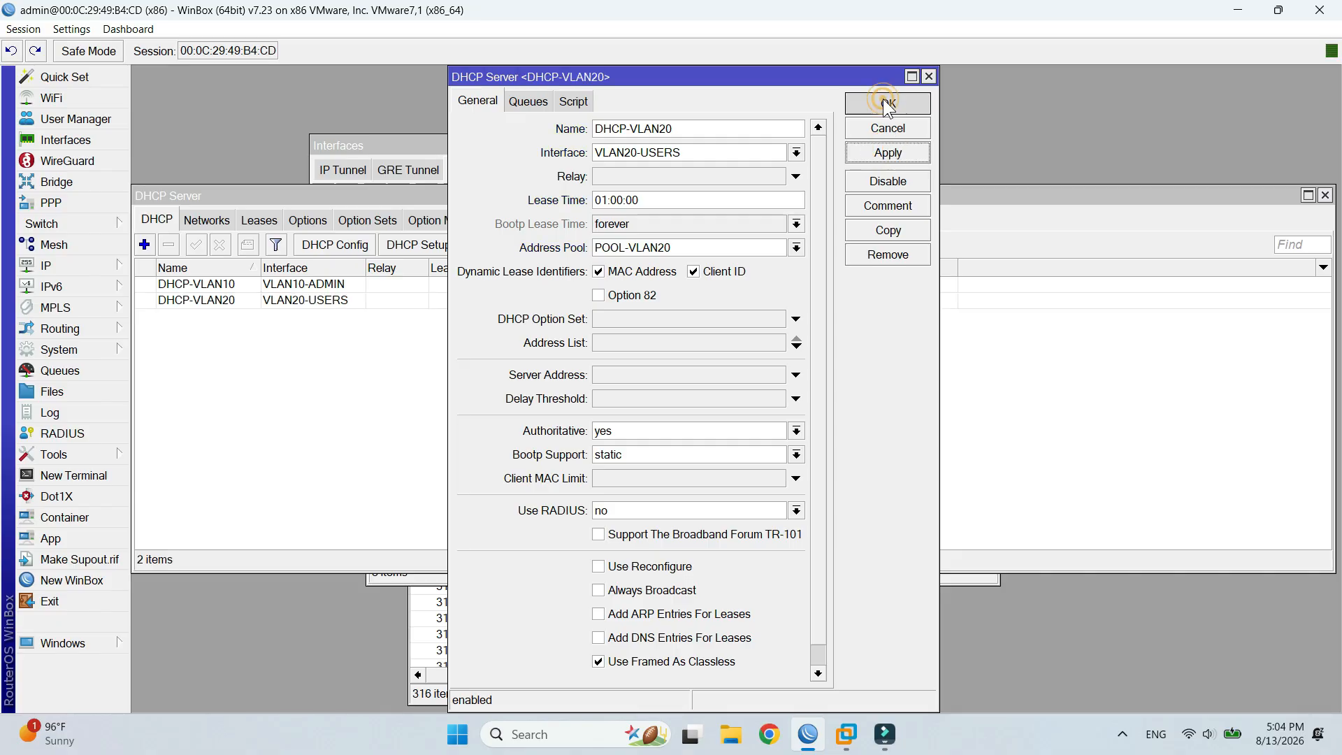
Step: Create a DHCP server named DHCP-VLAN30 on VLAN30-GUEST with address pool POOL-VLAN30 and lease time 01:00:00
click(144, 244)
text(DHCP-VLAN30)
click(796, 151)
click(703, 211)
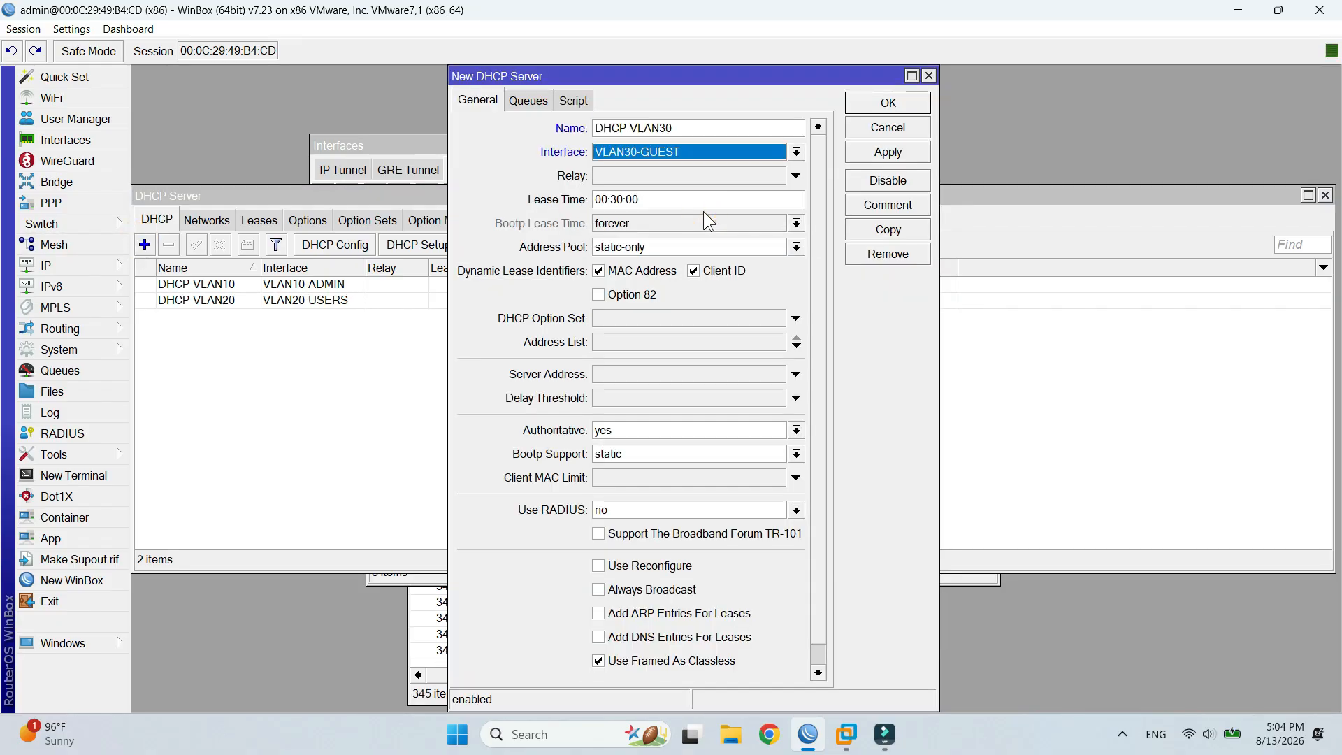
click(699, 247)
click(688, 286)
triple_click(612, 200)
text(01:00:00)
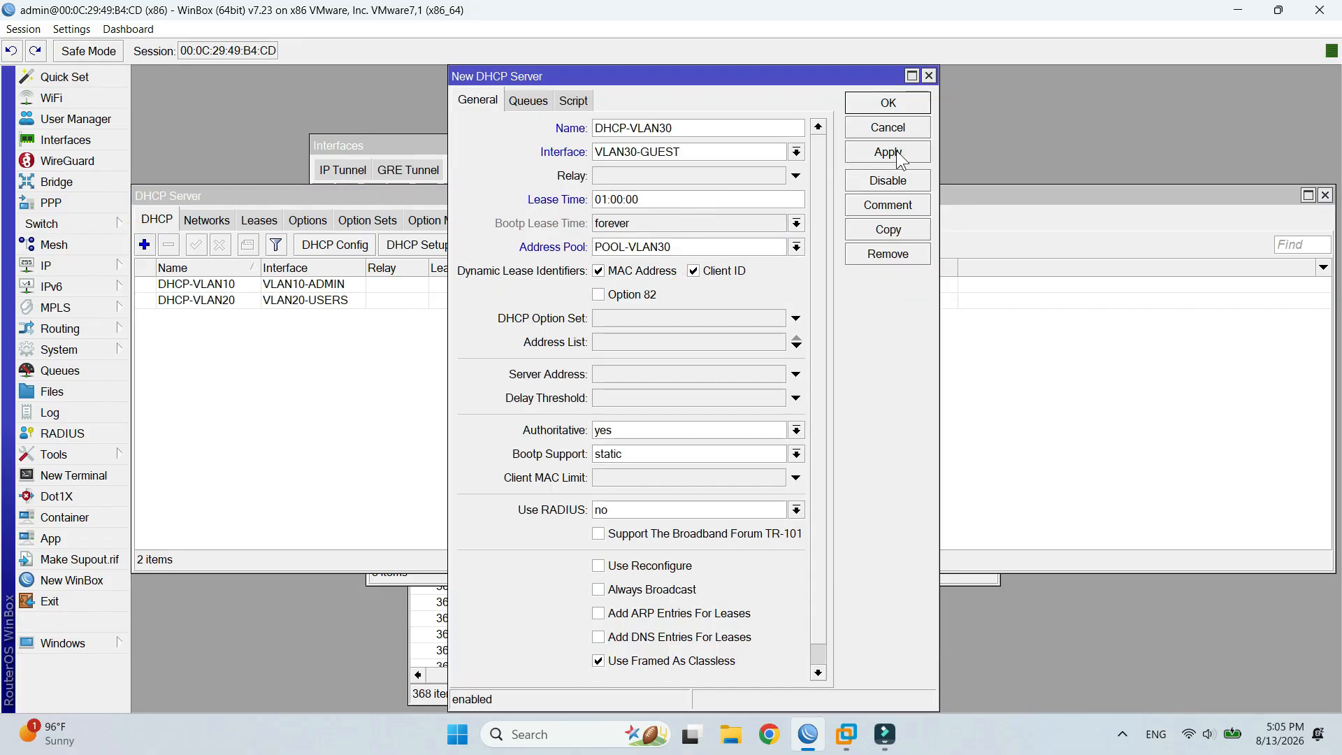
click(899, 154)
click(889, 104)
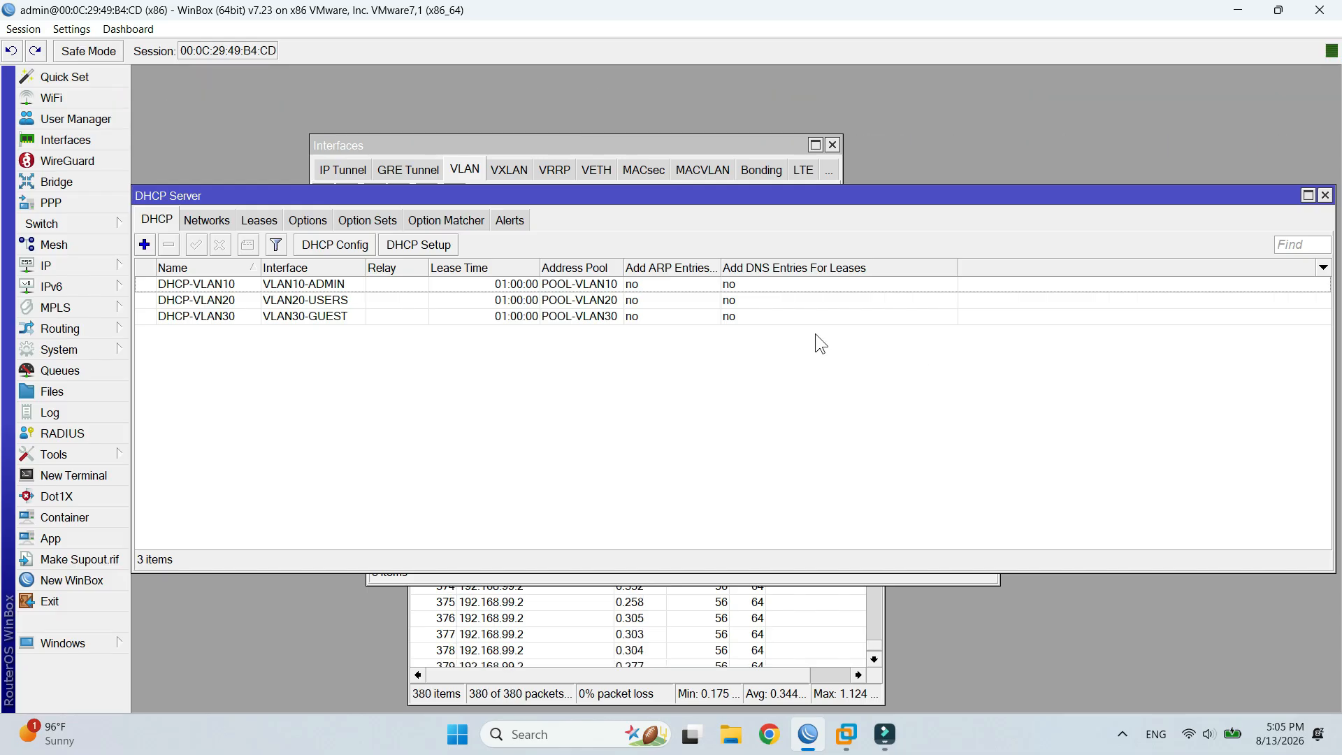
Step: Add a DHCP network for 192.168.10.0/24 with 192.168.10.1 as both gateway and DNS server
click(209, 220)
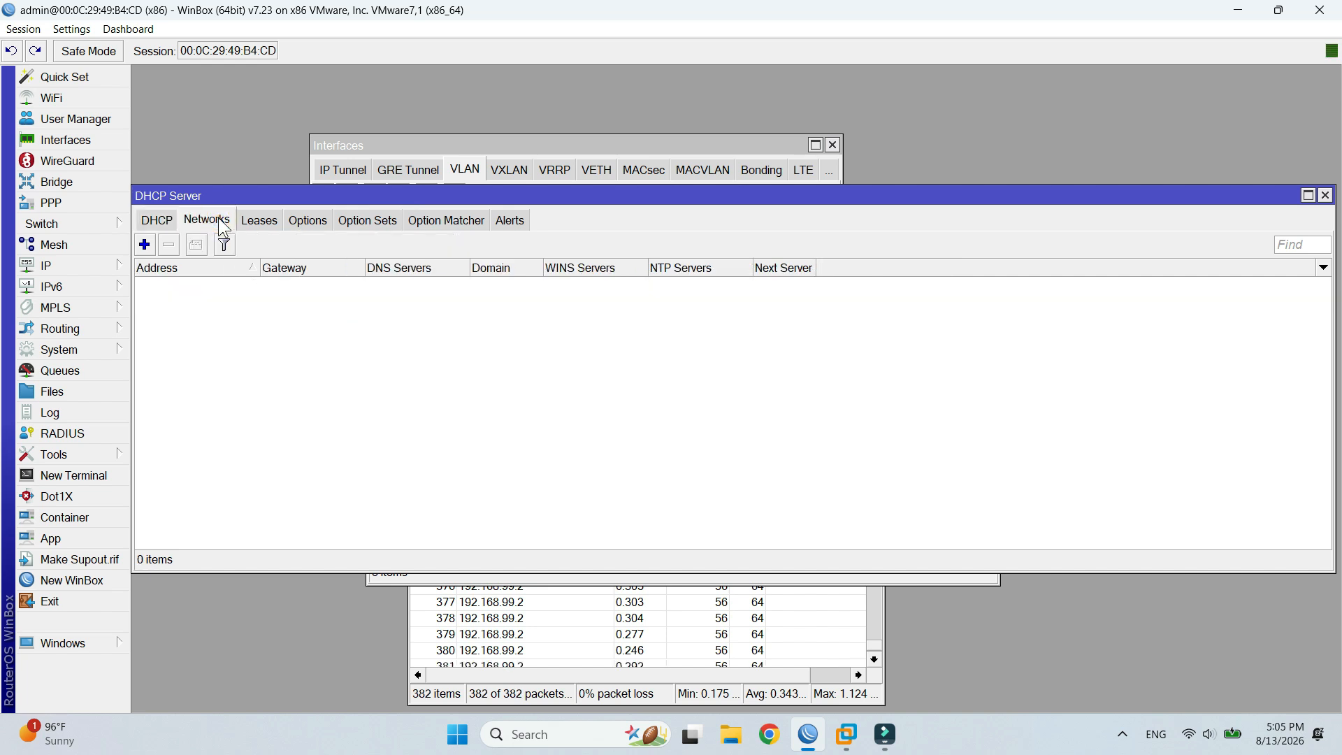
drag(274, 194, 387, 157)
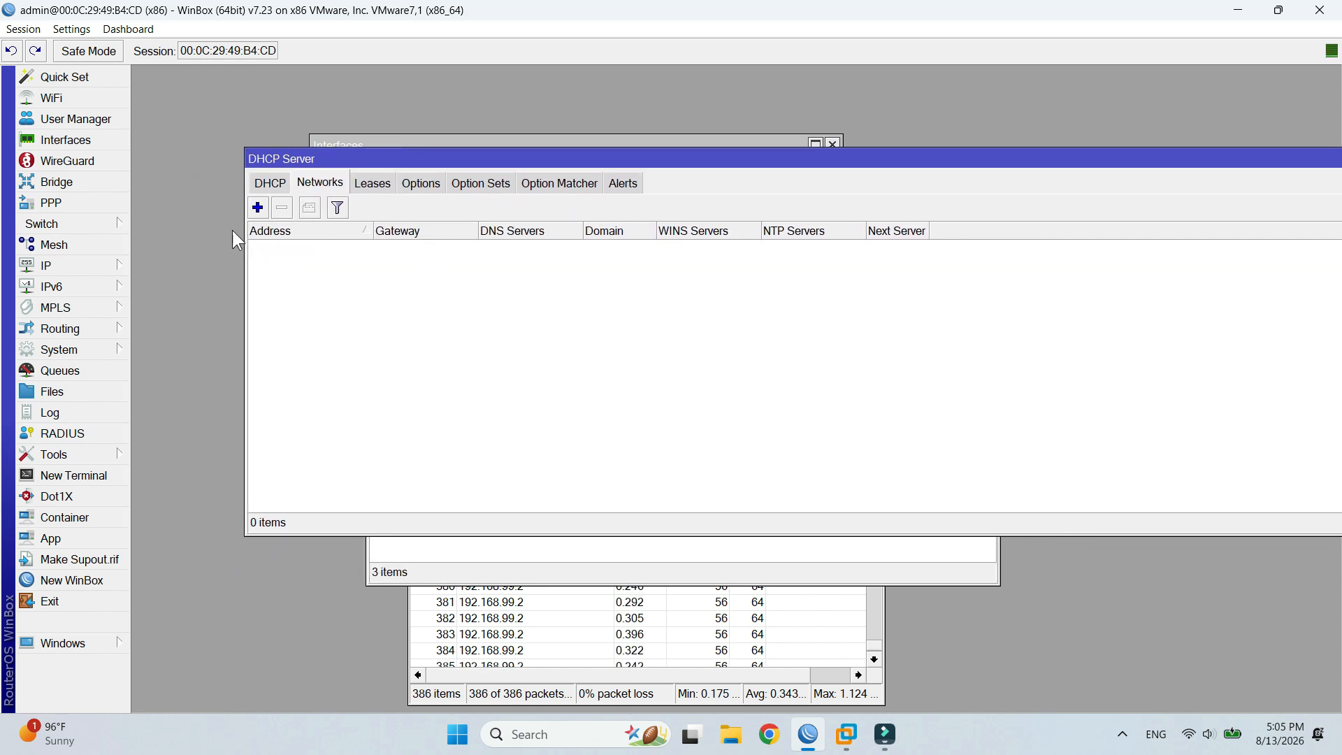
click(256, 207)
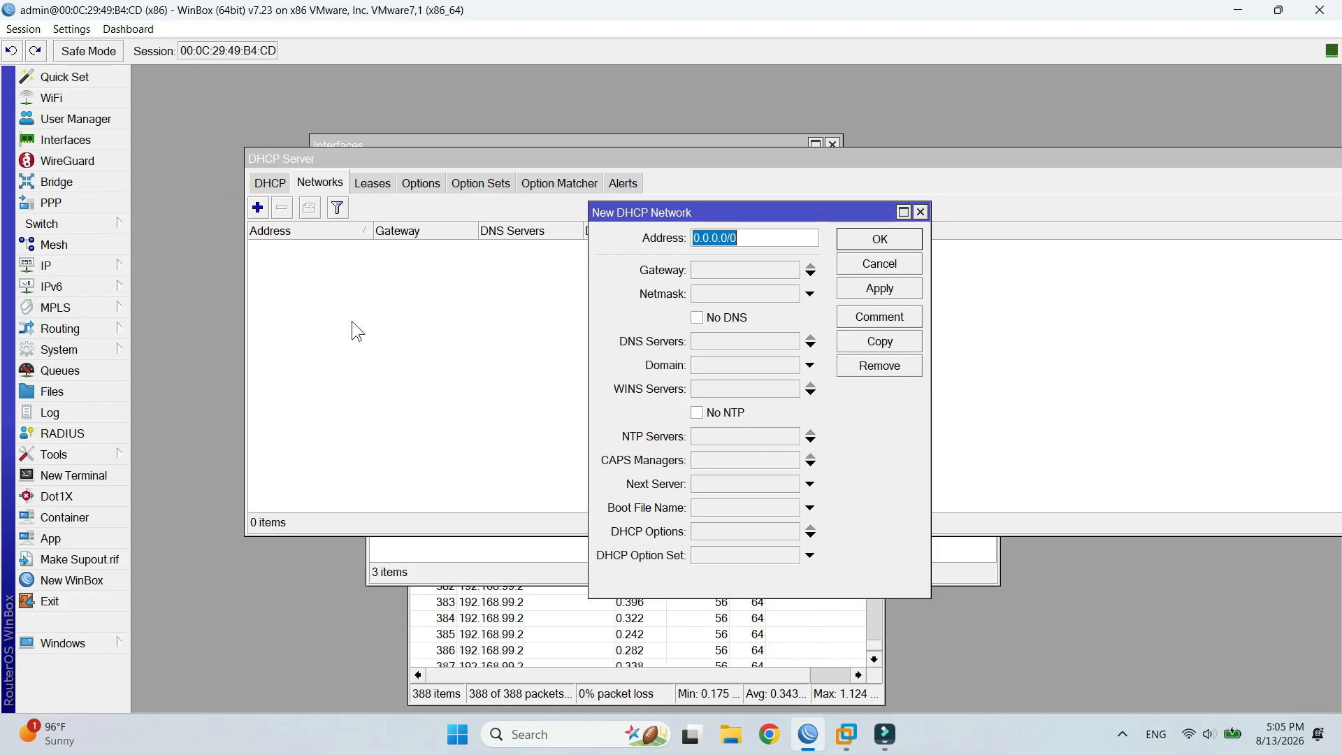
text(192.168.10.0/24)
click(790, 272)
text(192.168.10.1)
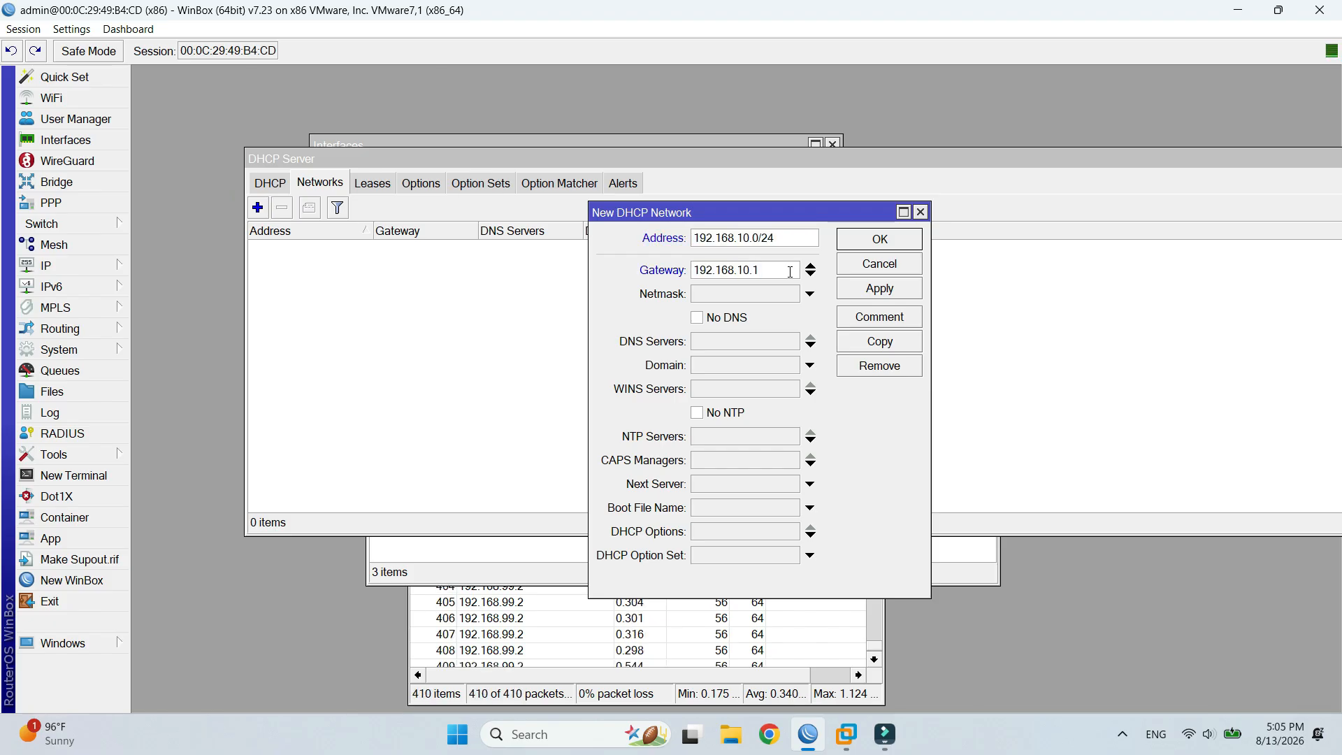
click(753, 342)
text(192.168.10.1)
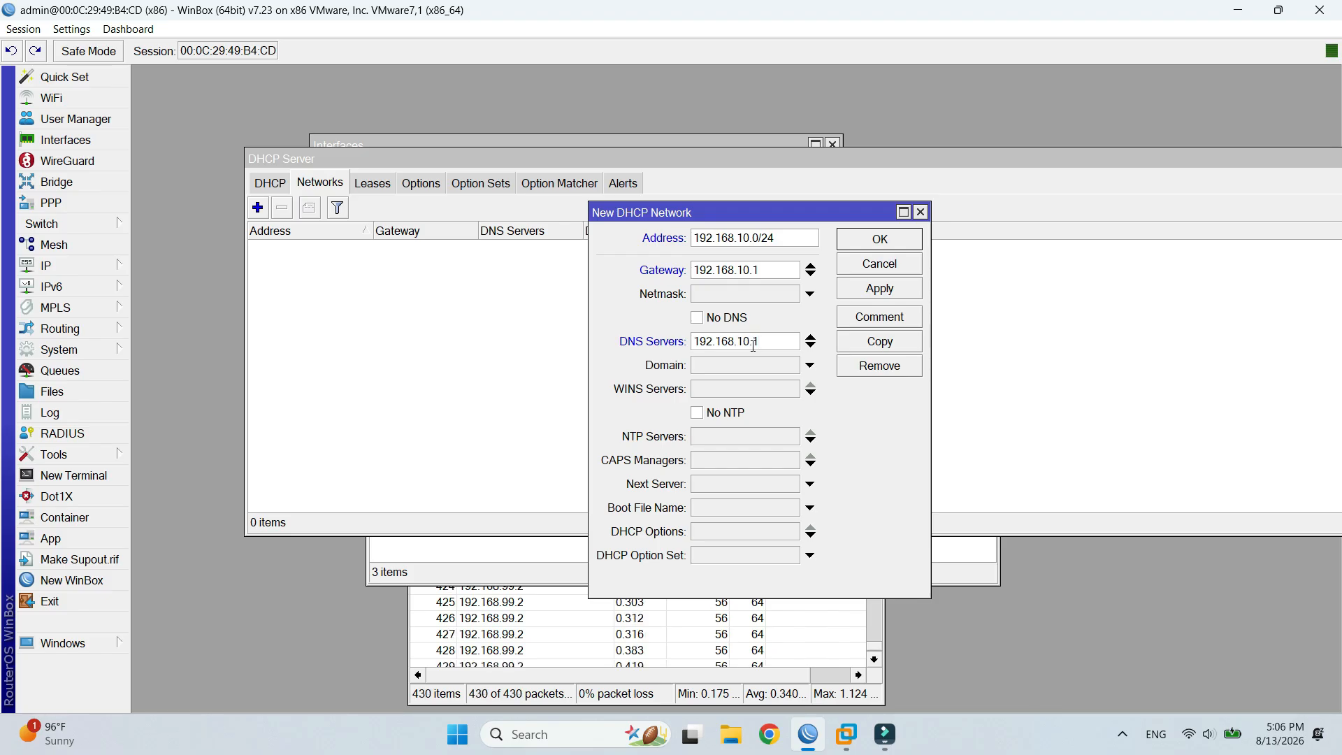
click(879, 289)
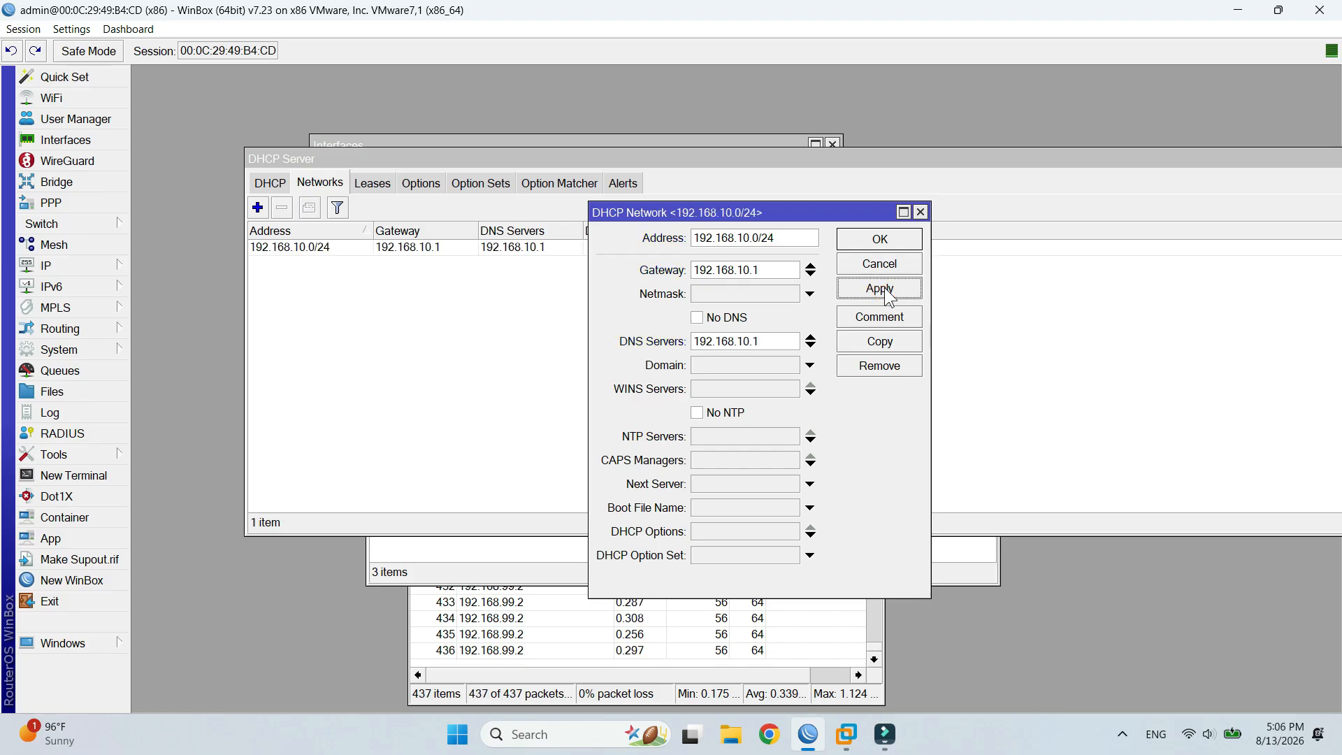
click(877, 239)
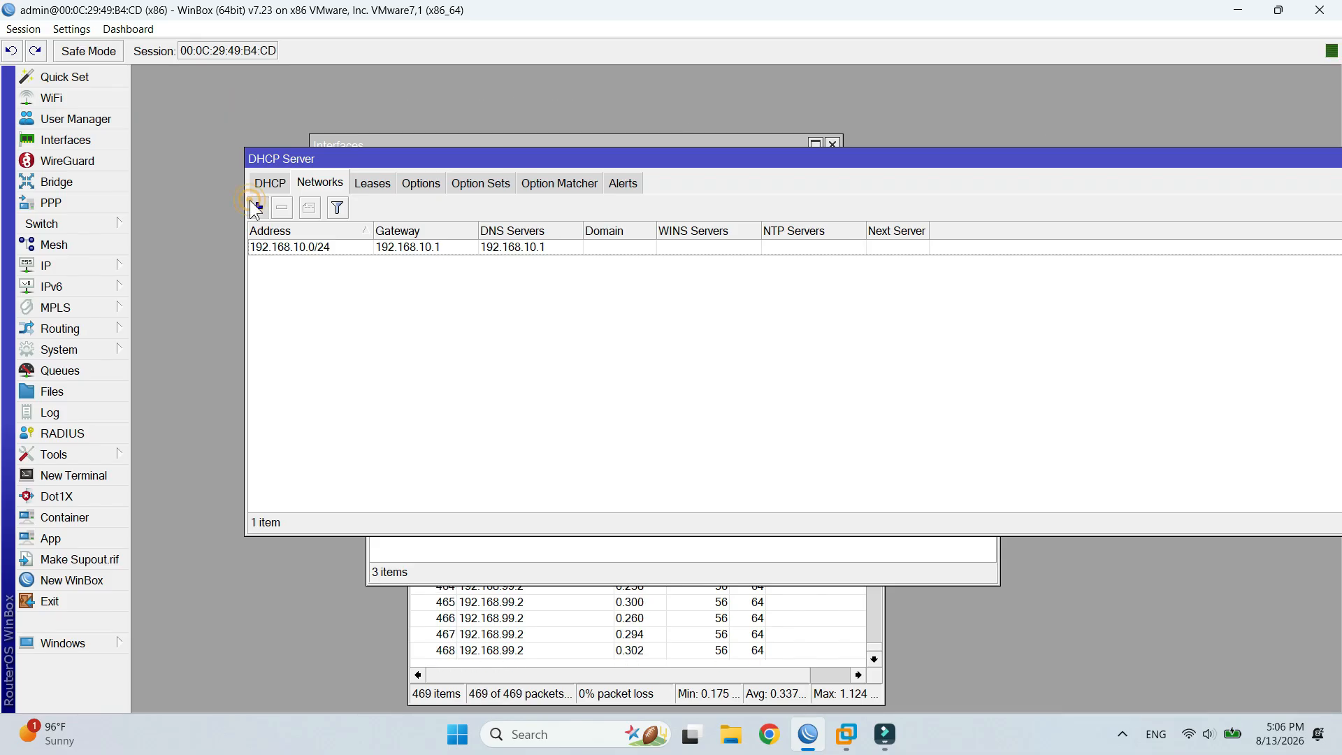
Step: Add a DHCP network for 192.168.20.0/24 with 192.168.20.1 as both gateway and DNS server
click(257, 208)
text(192.168.20.0/24)
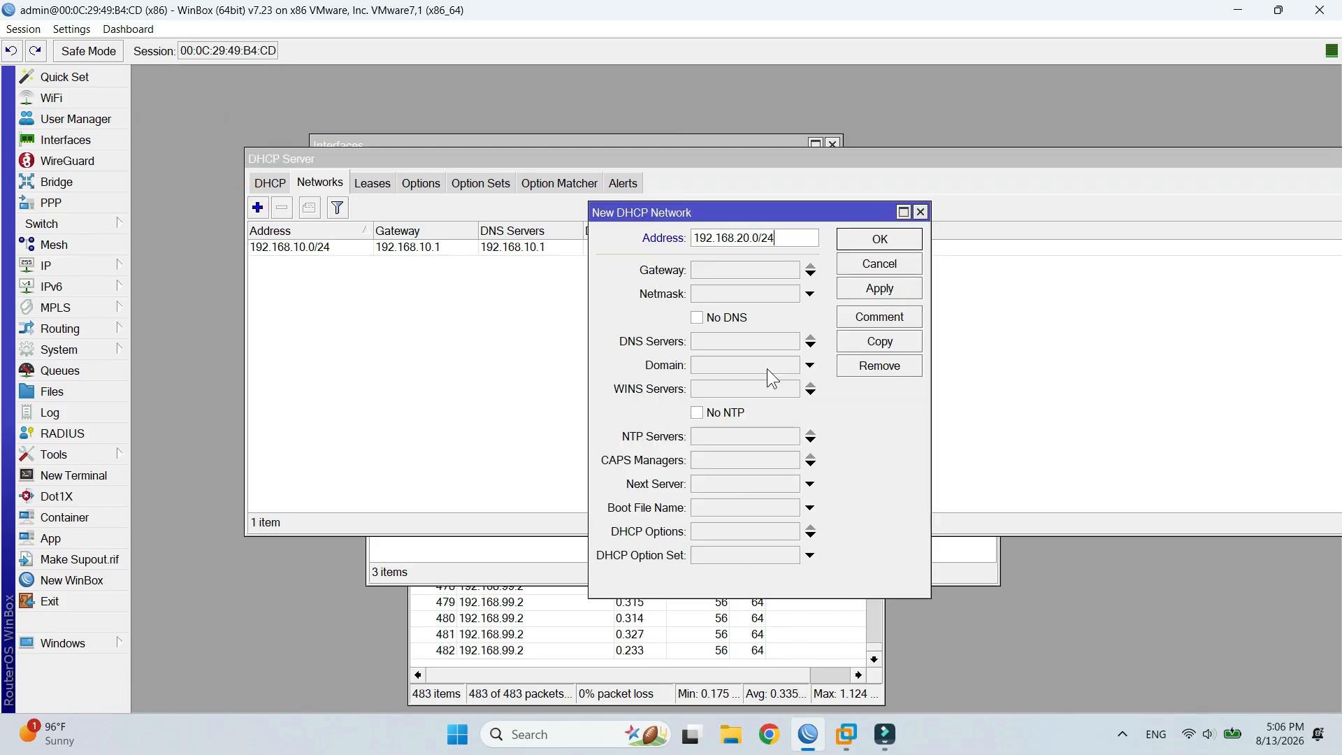
click(730, 270)
text(192.168.20.1)
click(748, 341)
text(192.168.20.1)
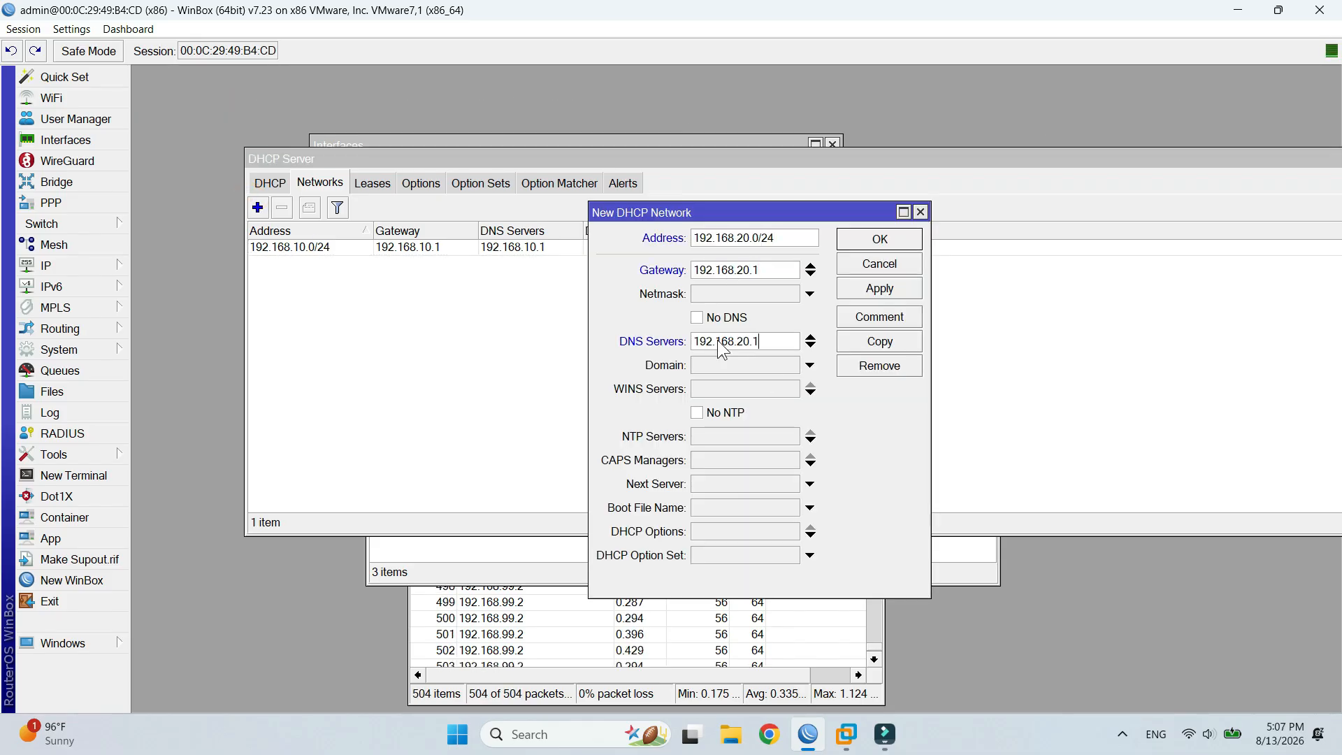
click(880, 238)
Step: Add a DHCP network for 192.168.30.0/24 with 192.168.30.1 as both gateway and DNS server
click(260, 208)
text(192.168.30.0/24)
click(731, 270)
text(192.168.30.)
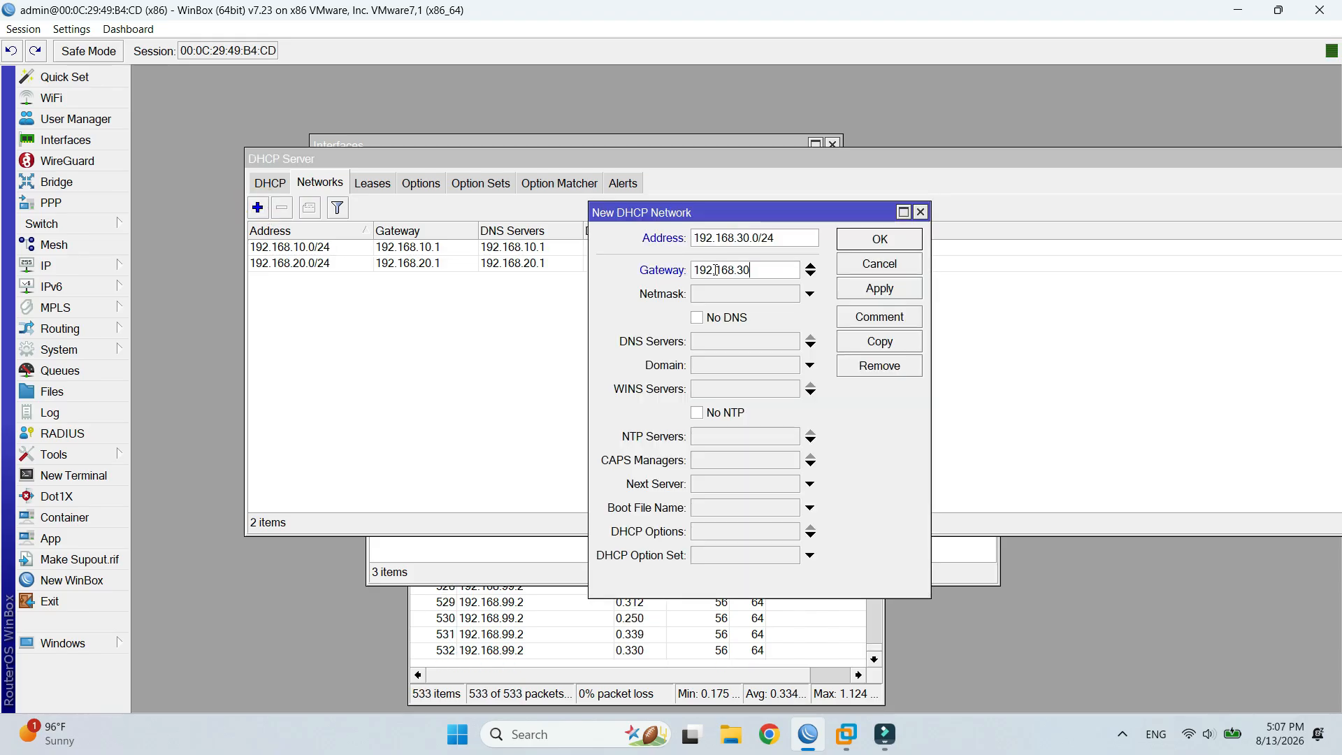
text(1)
click(720, 341)
text(192.168.30.1)
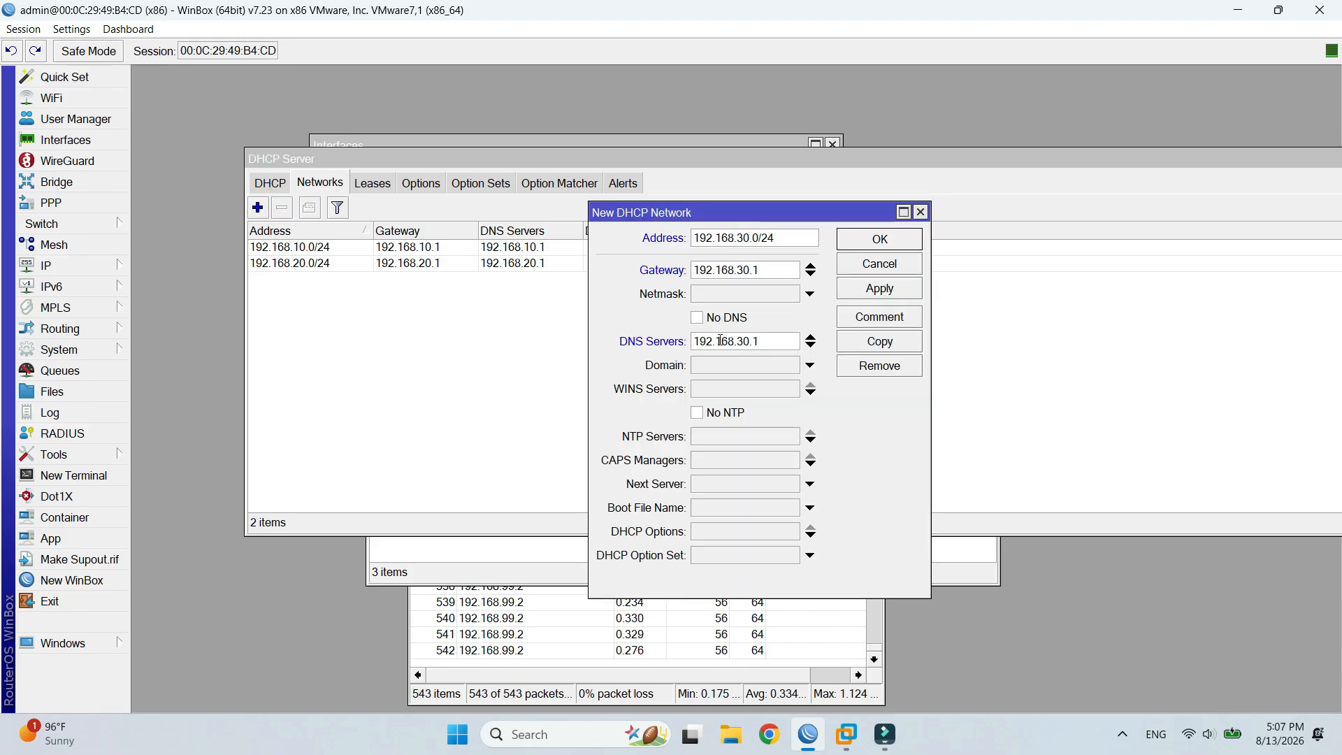
click(879, 289)
click(882, 238)
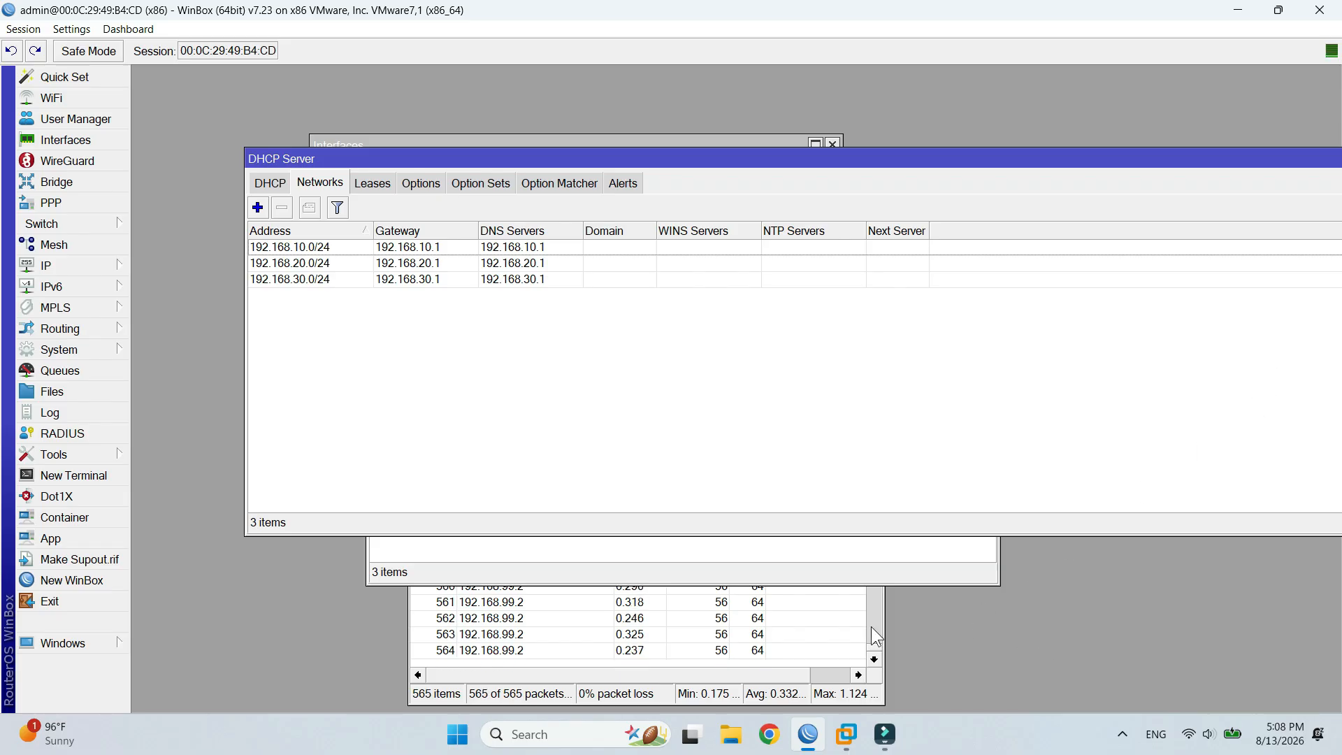
Step: Switch to VMware Workstation and power on the pc1-Vlan10 virtual machine
click(846, 735)
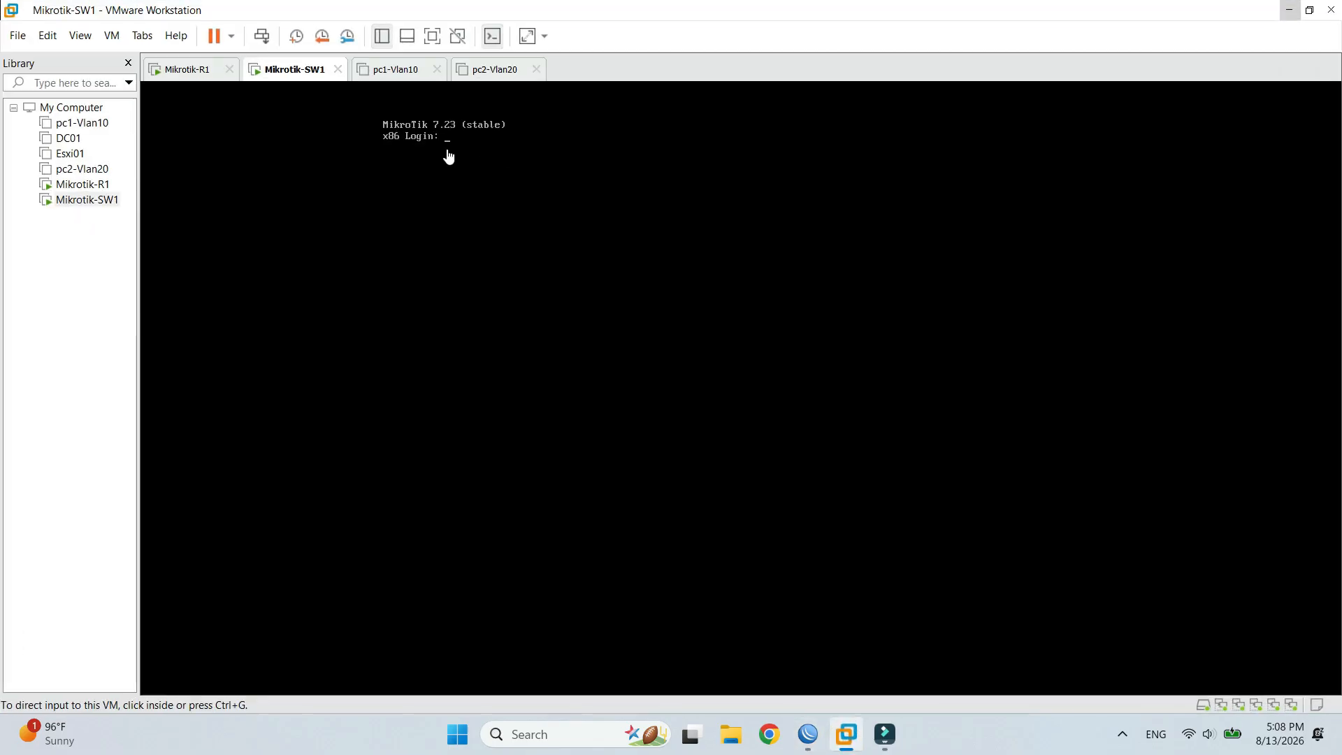
click(404, 70)
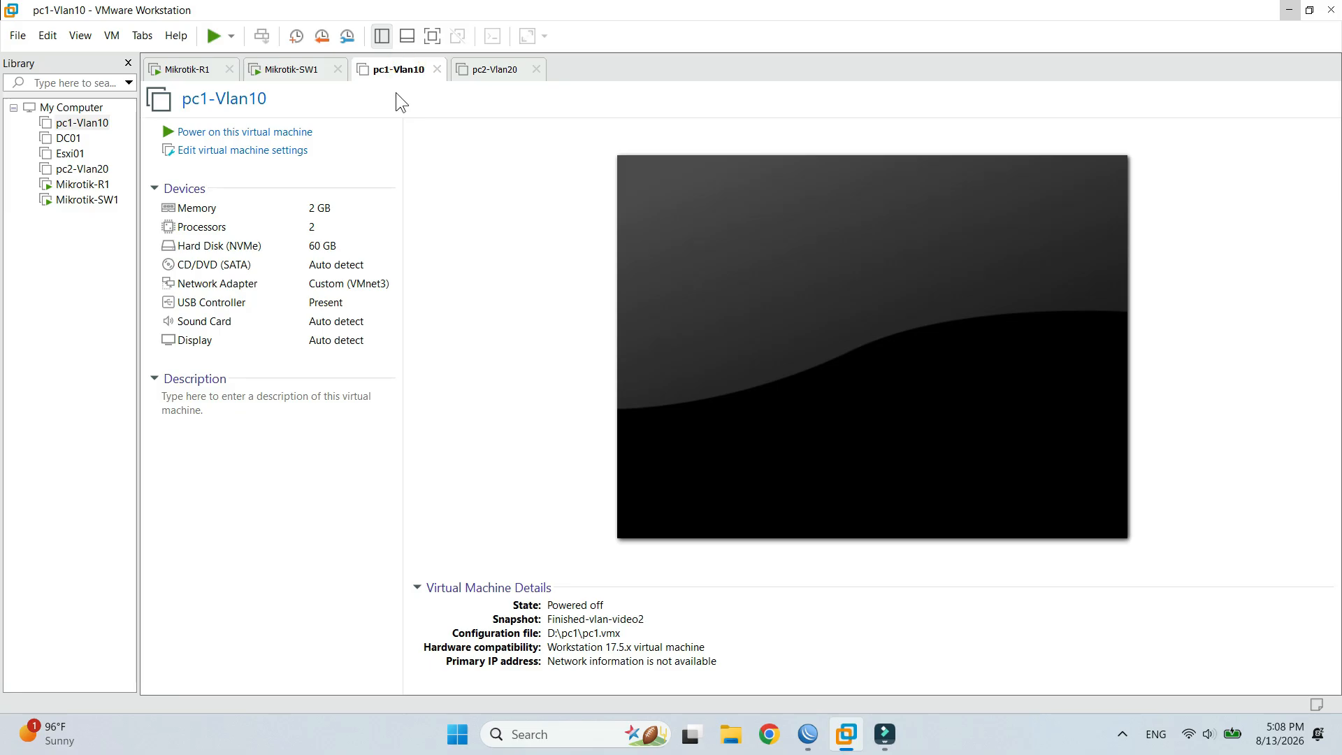
click(234, 132)
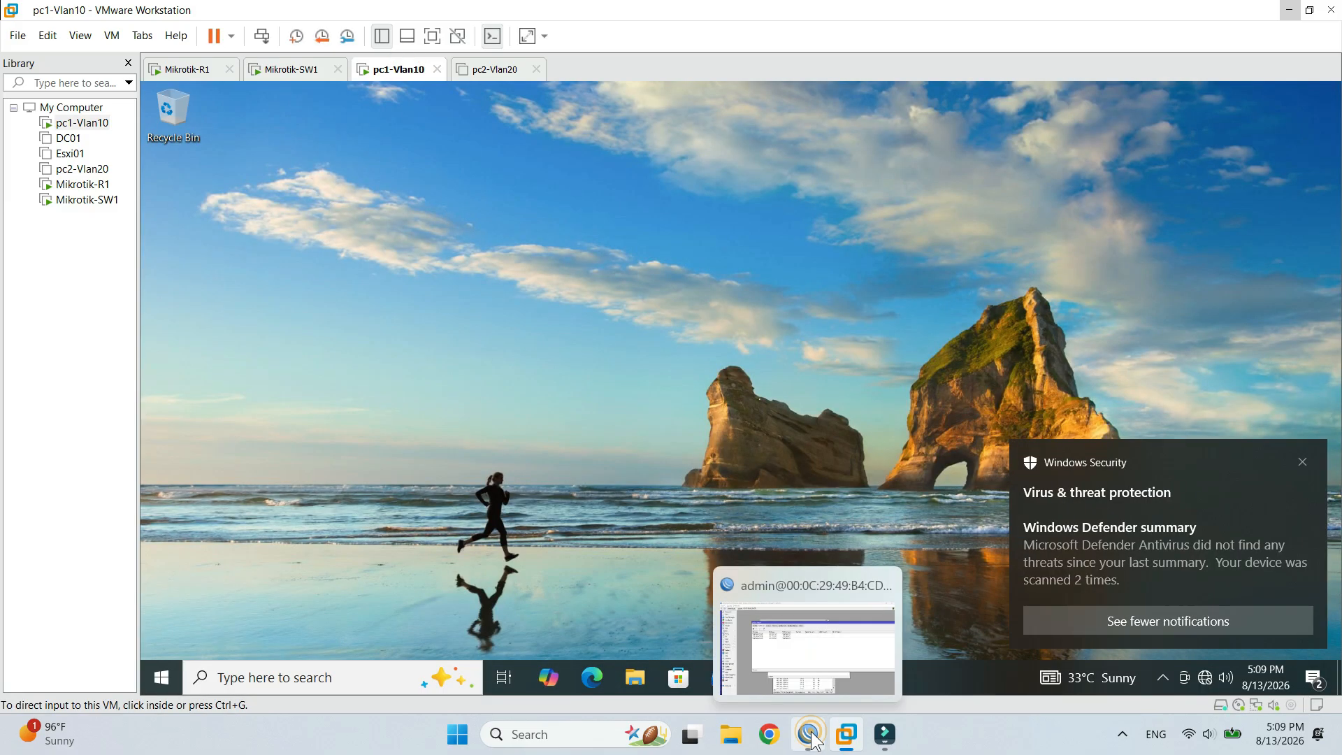
Step: Switch to WinBox and add the IP address 192.168.10.10/24 on the WAN interface
click(809, 734)
click(167, 134)
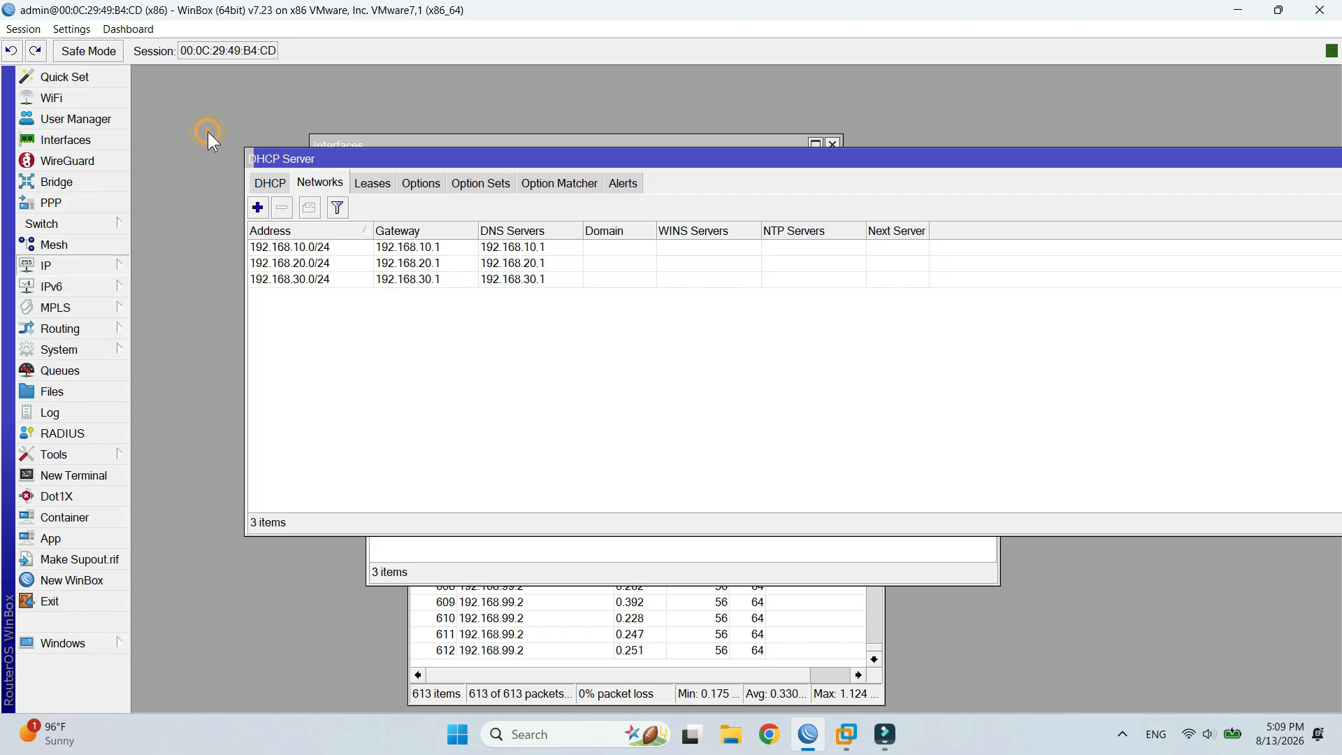
click(386, 252)
text(192.168.10.10/24)
click(496, 266)
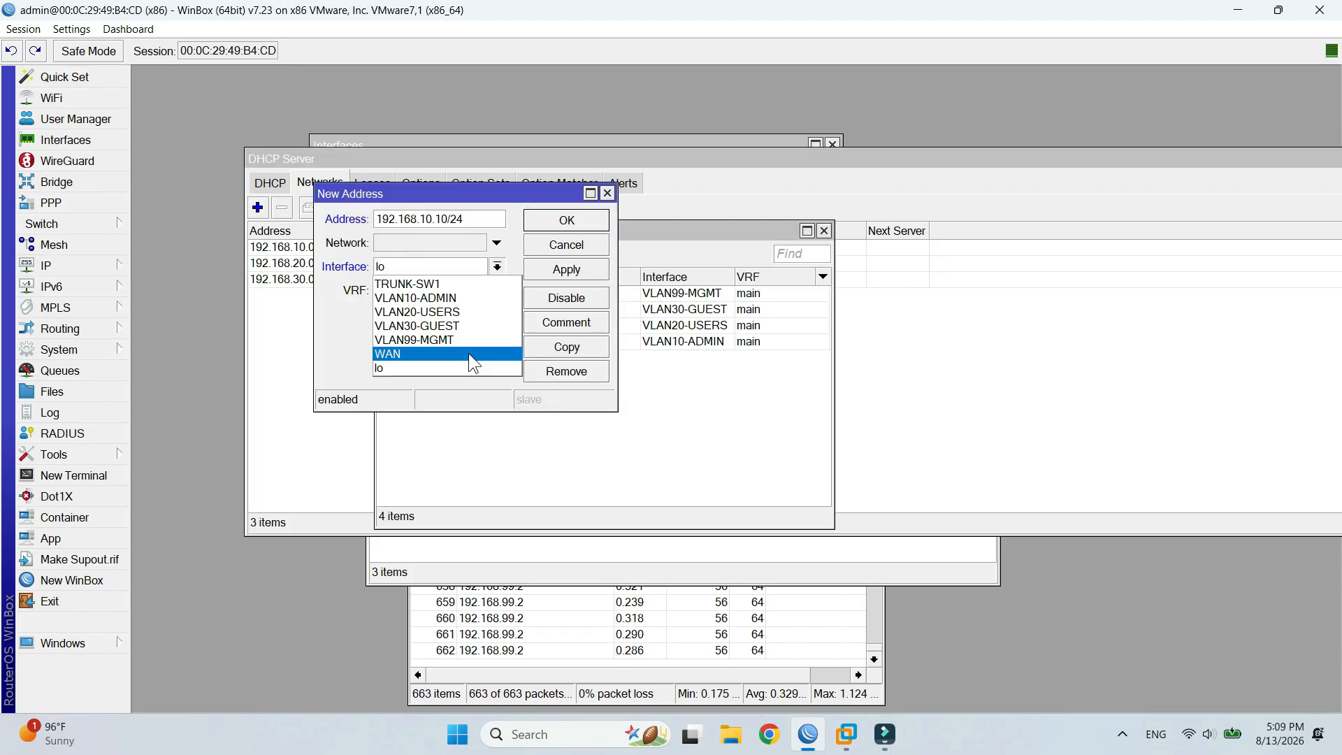
click(468, 354)
click(566, 221)
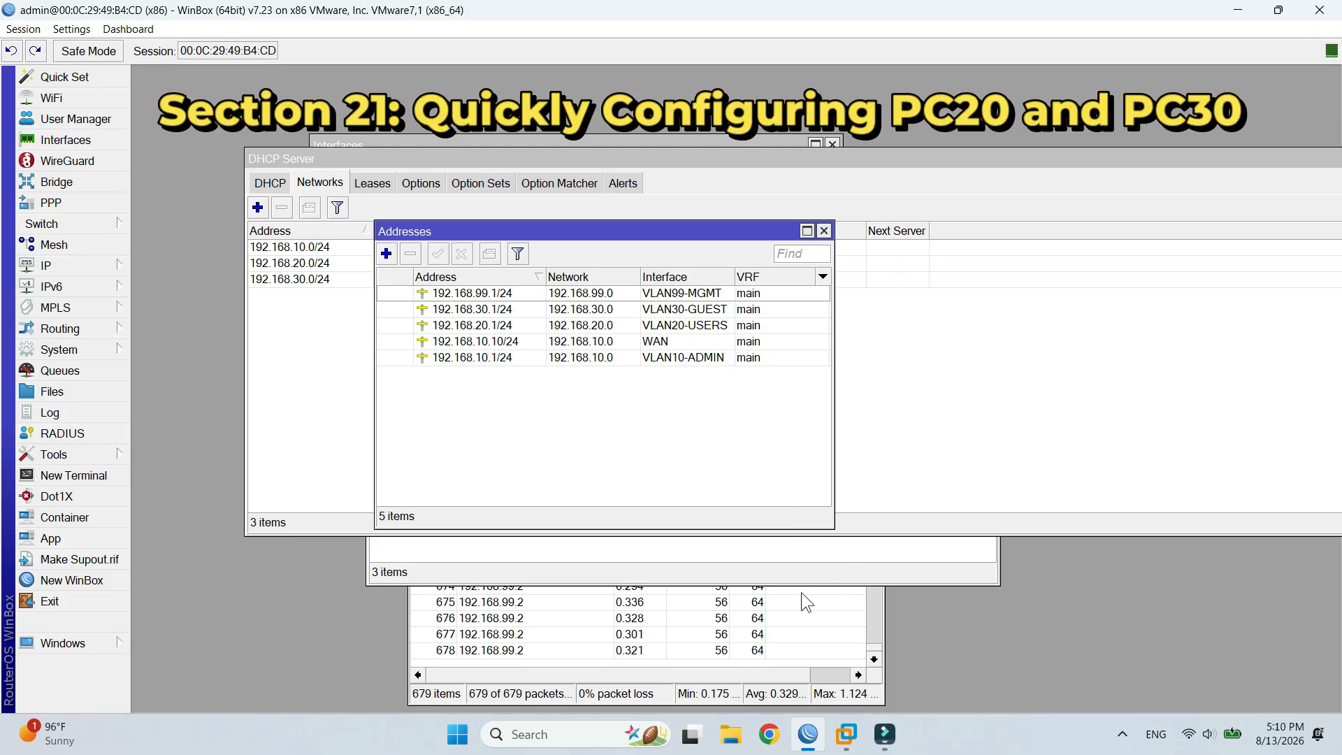
Step: Switch to VMware Workstation and power on the pc2-Vlan20 virtual machine
click(846, 734)
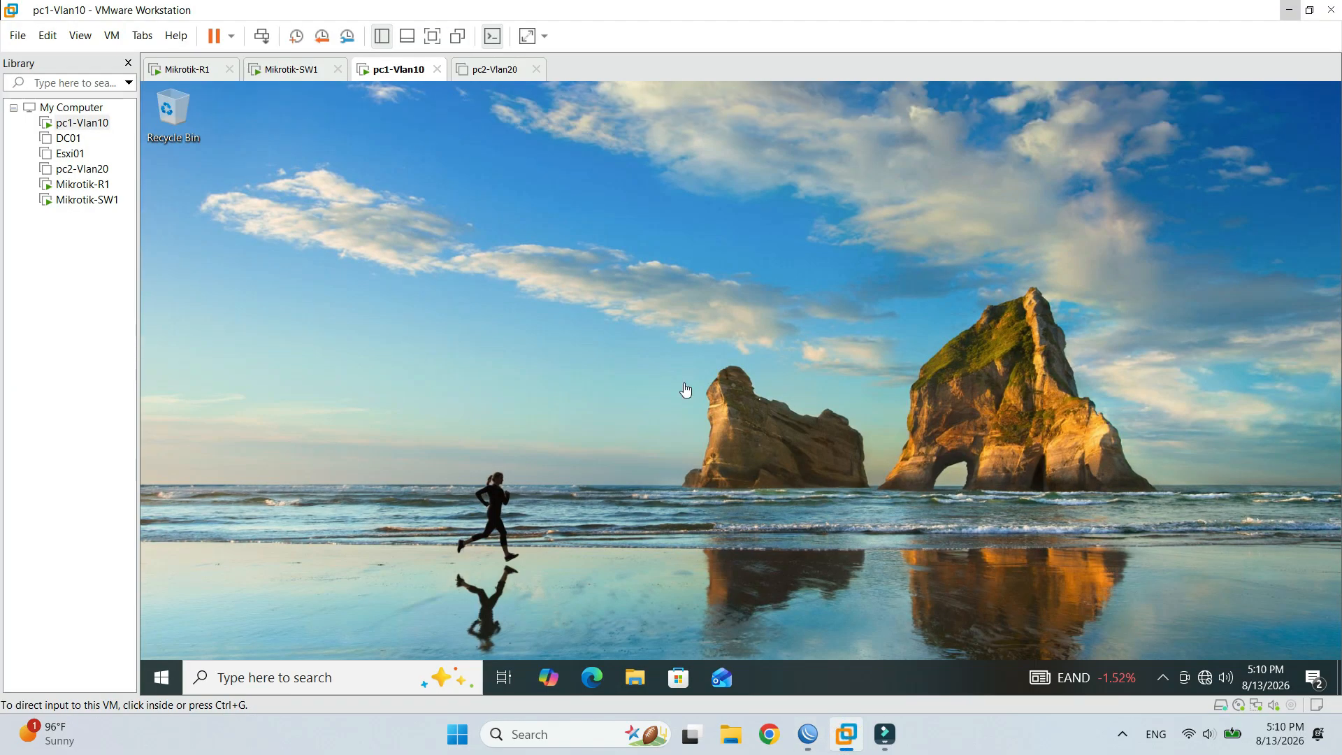
click(489, 74)
click(237, 133)
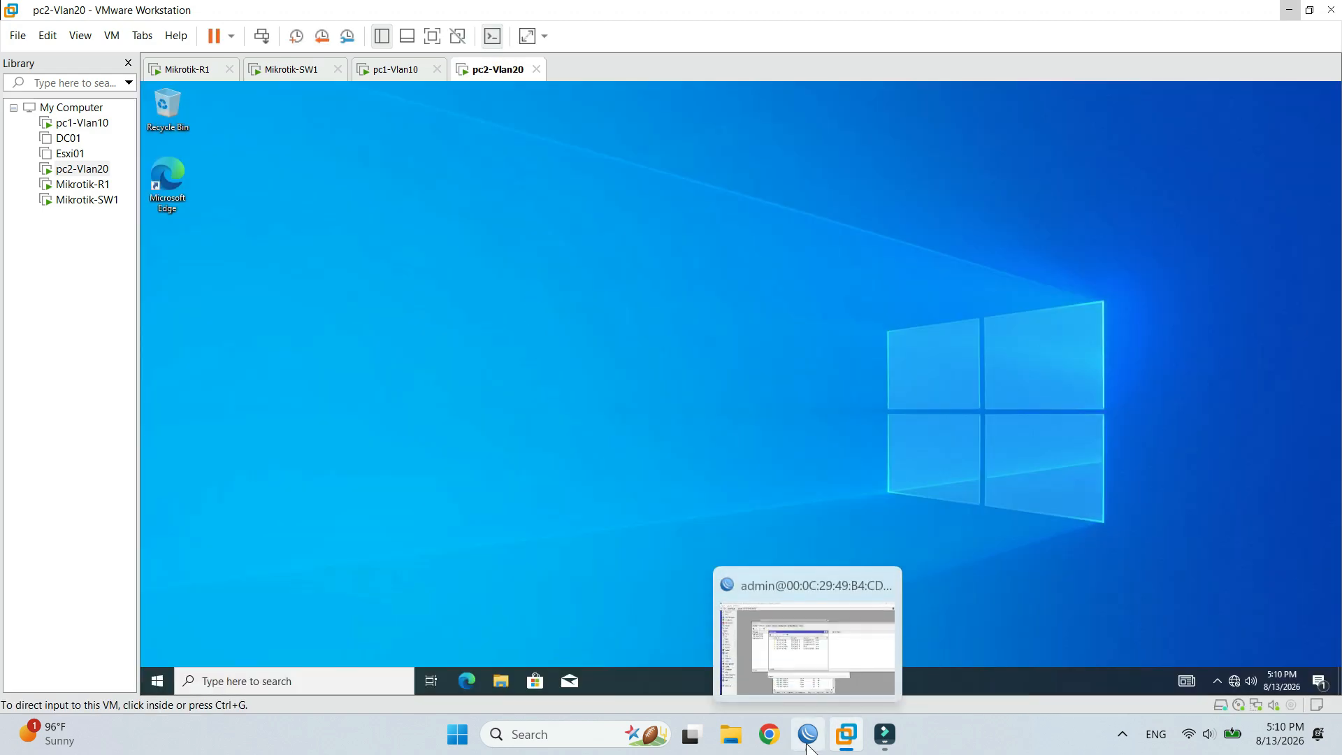
Step: Switch to WinBox and add the IP address 192.168.20.20/24 on the WAN interface
click(809, 747)
click(391, 250)
text(192.168.20.20/24)
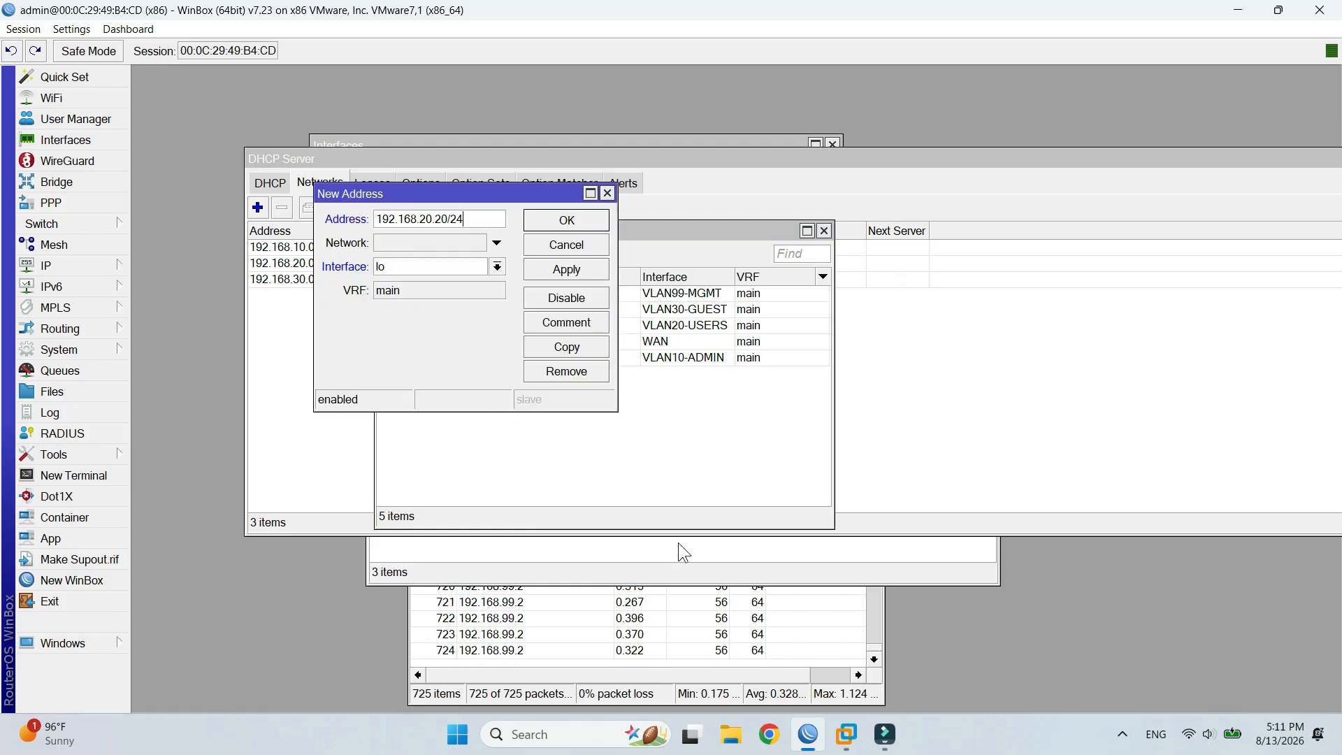
click(497, 266)
click(455, 352)
click(567, 269)
click(569, 220)
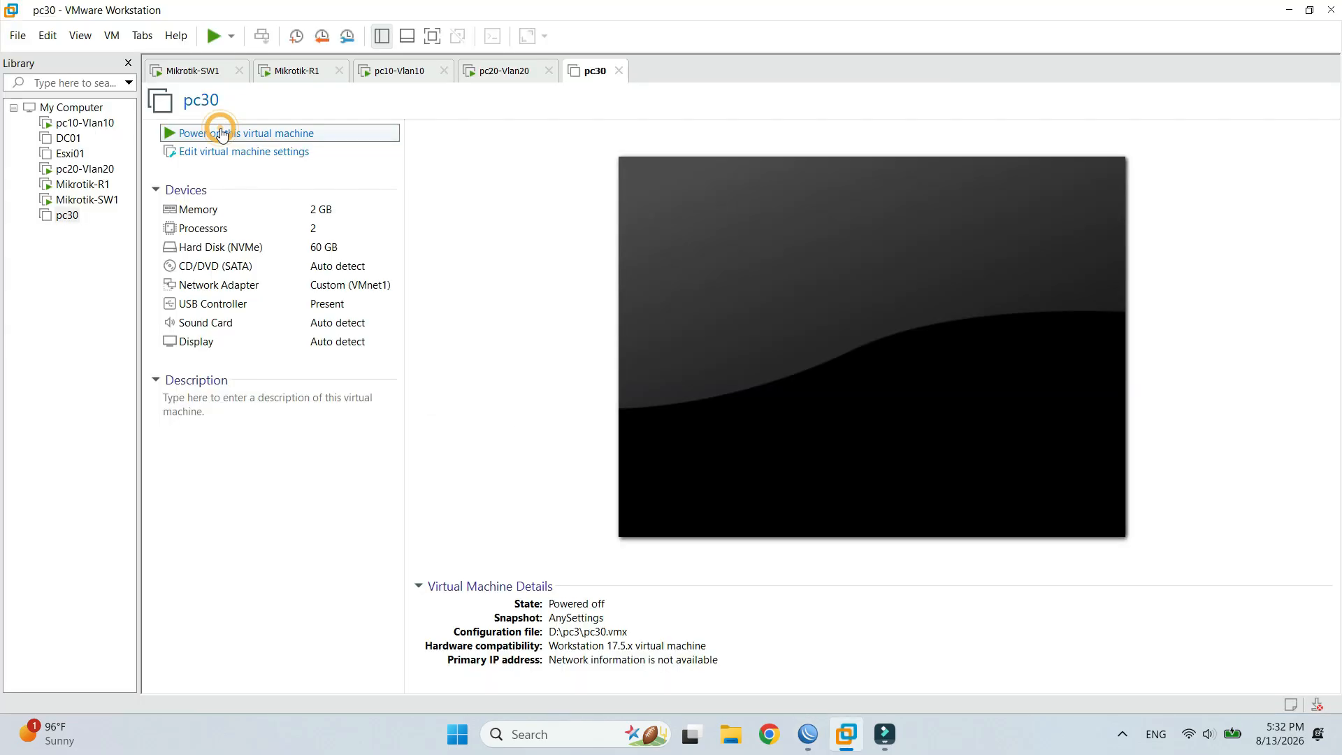
Step: Power on the pc30 virtual machine, and switch to WinBox to add the IP address 192.168.30.30/24 on the WAN interface
click(217, 133)
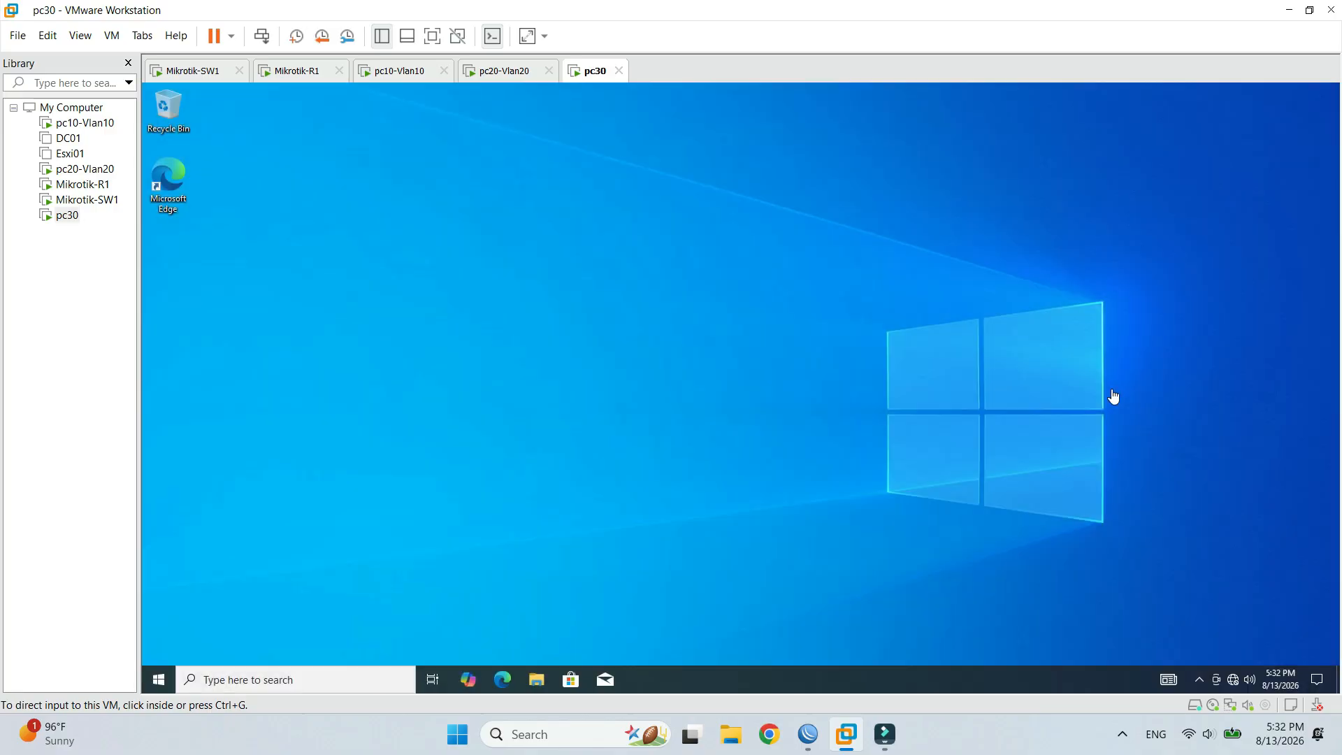
click(808, 736)
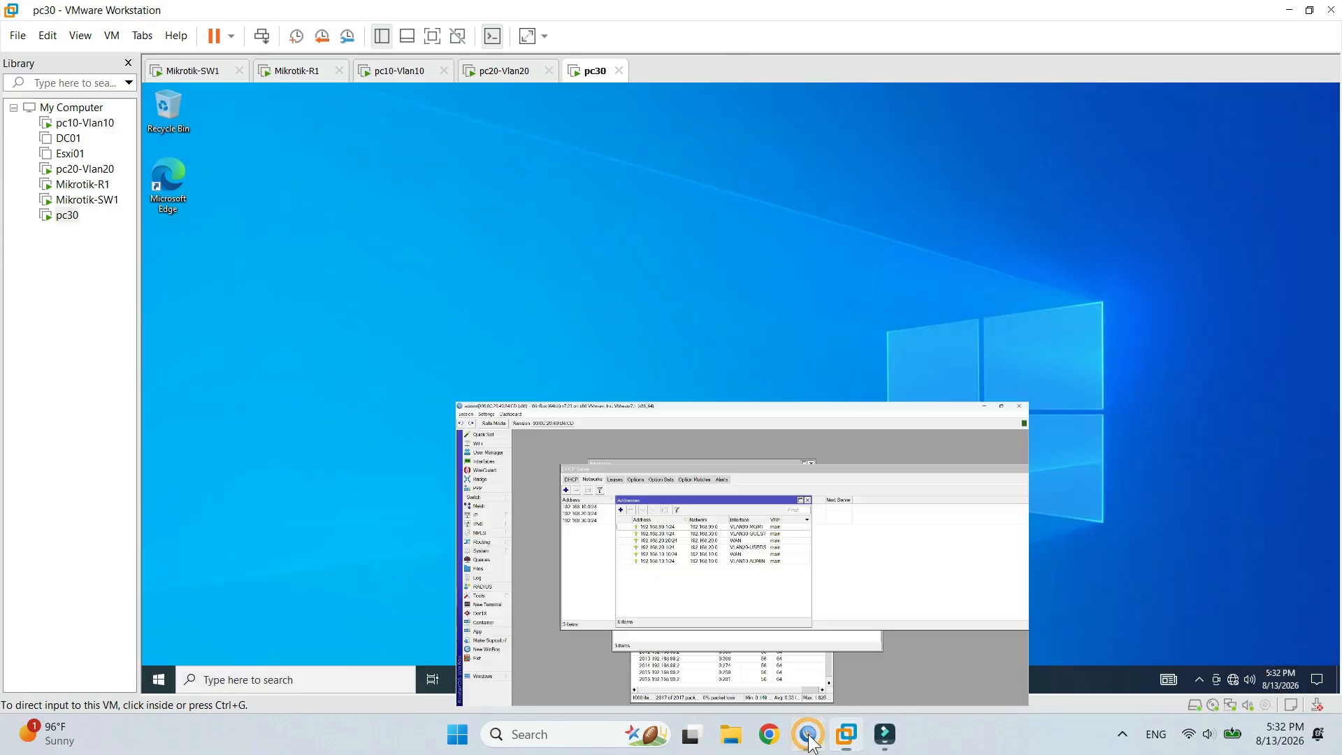
click(385, 253)
text(192.168.30.30/24)
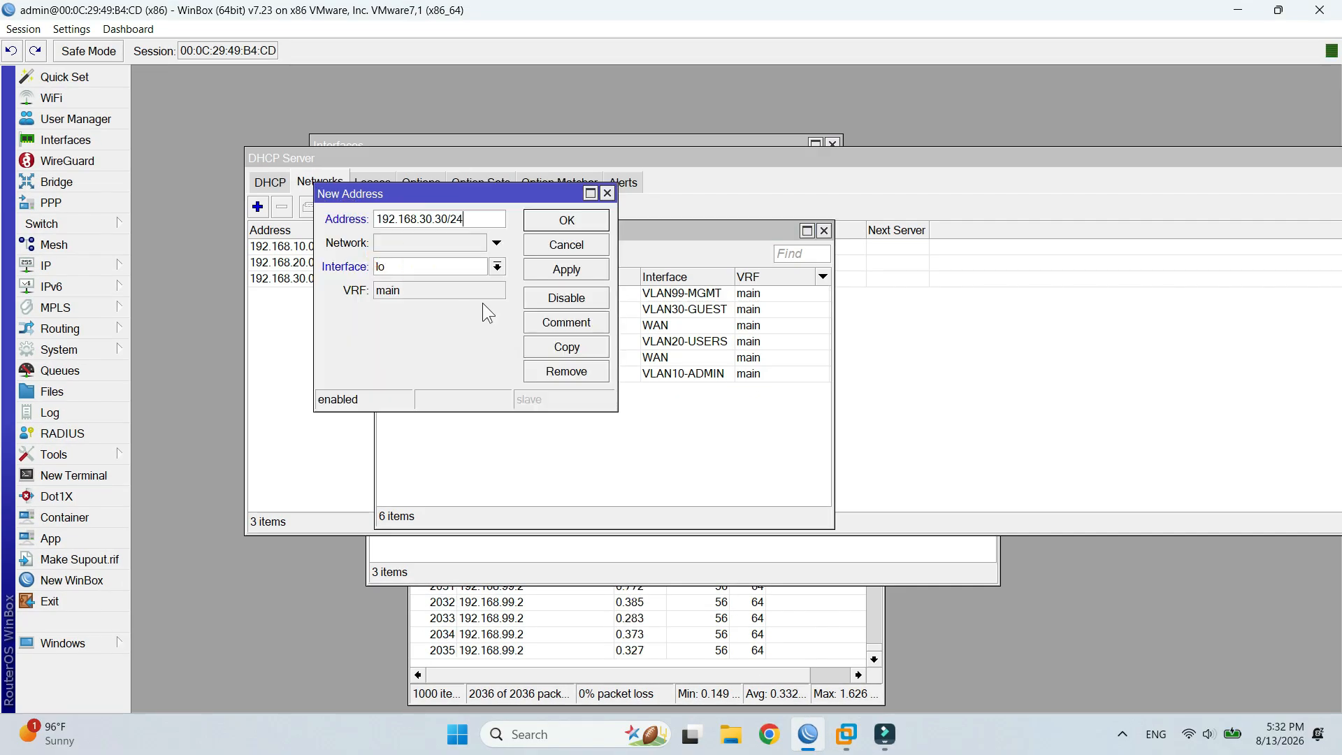
click(496, 267)
click(460, 353)
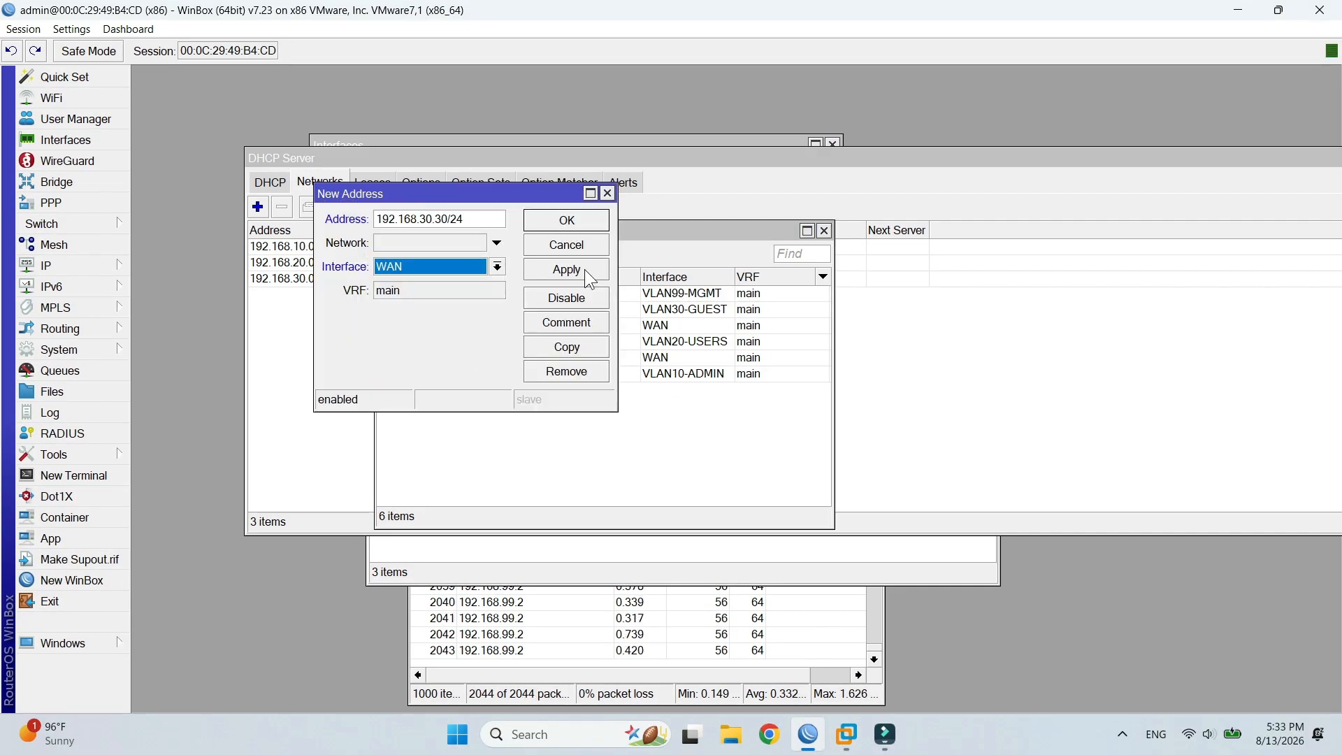
click(566, 269)
click(571, 218)
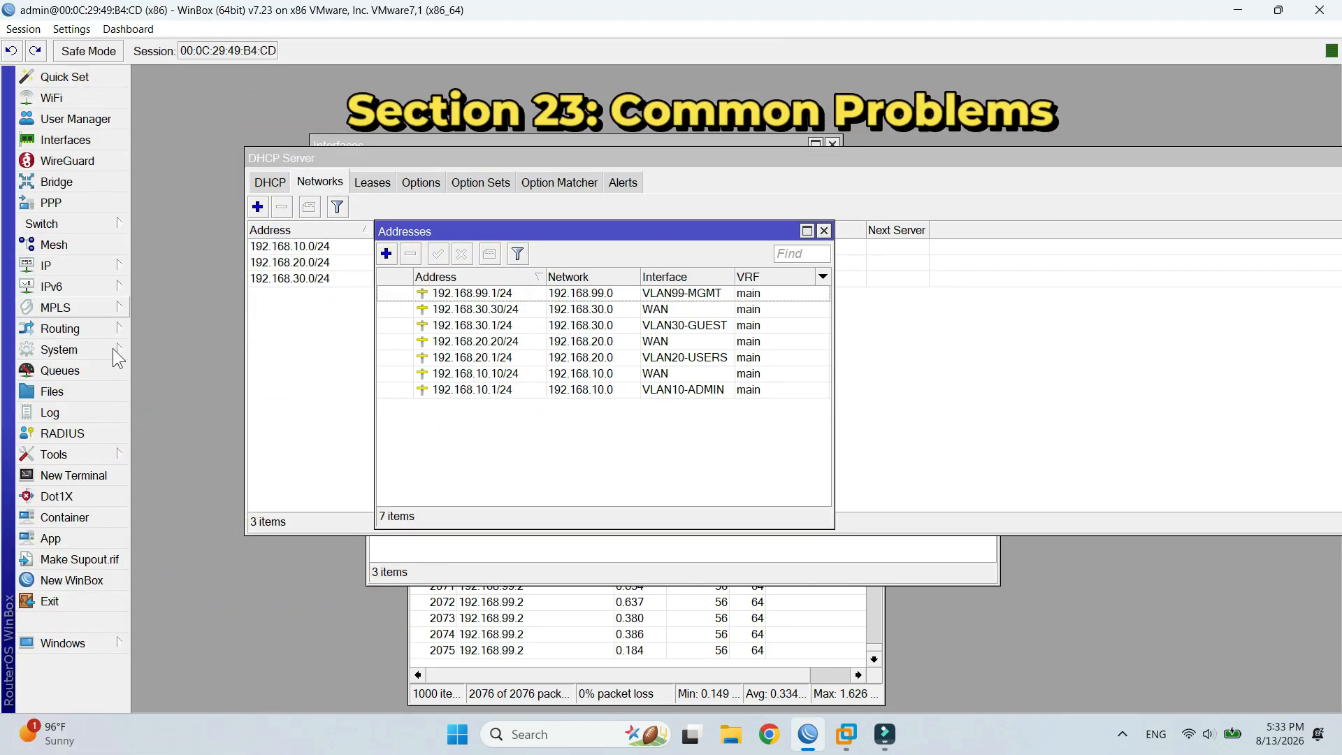
Step: Ping the VLAN gateways 192.168.10.1 and 192.168.20.1 from the router one after the other, and stop the ping
click(106, 455)
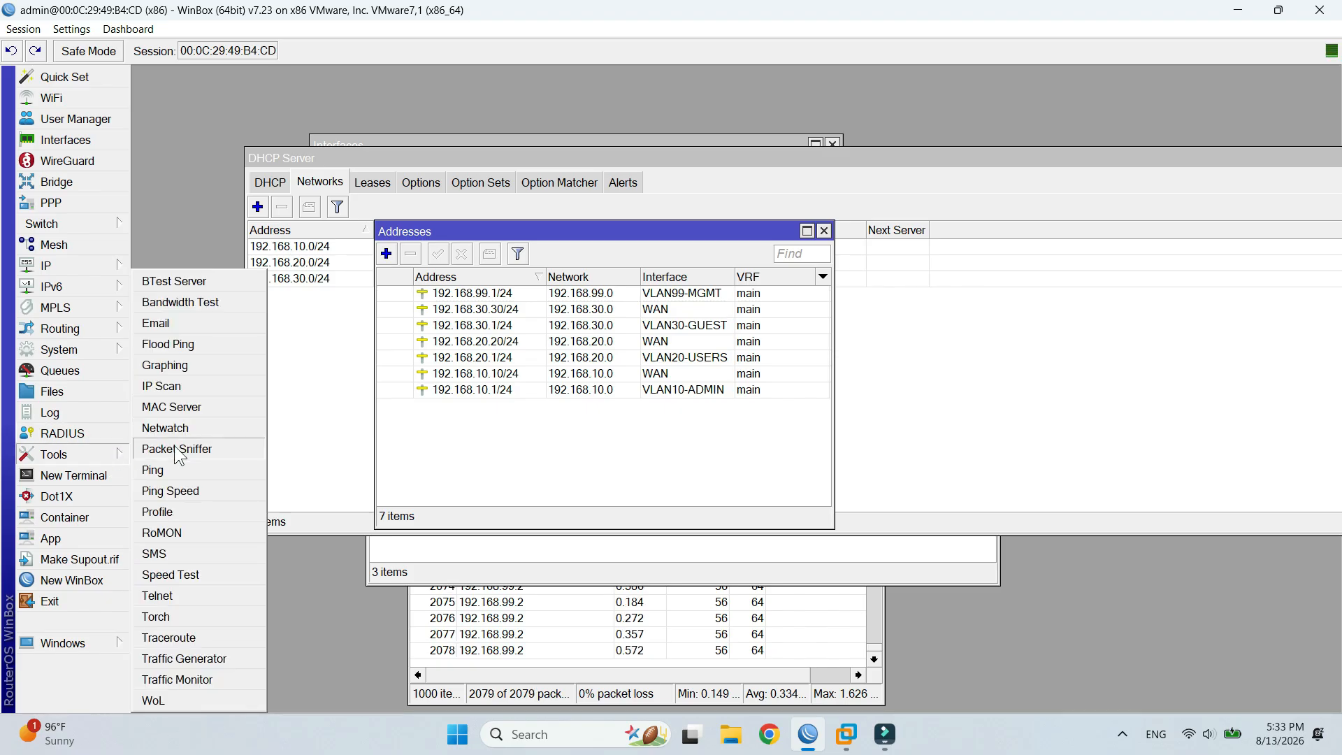
click(208, 471)
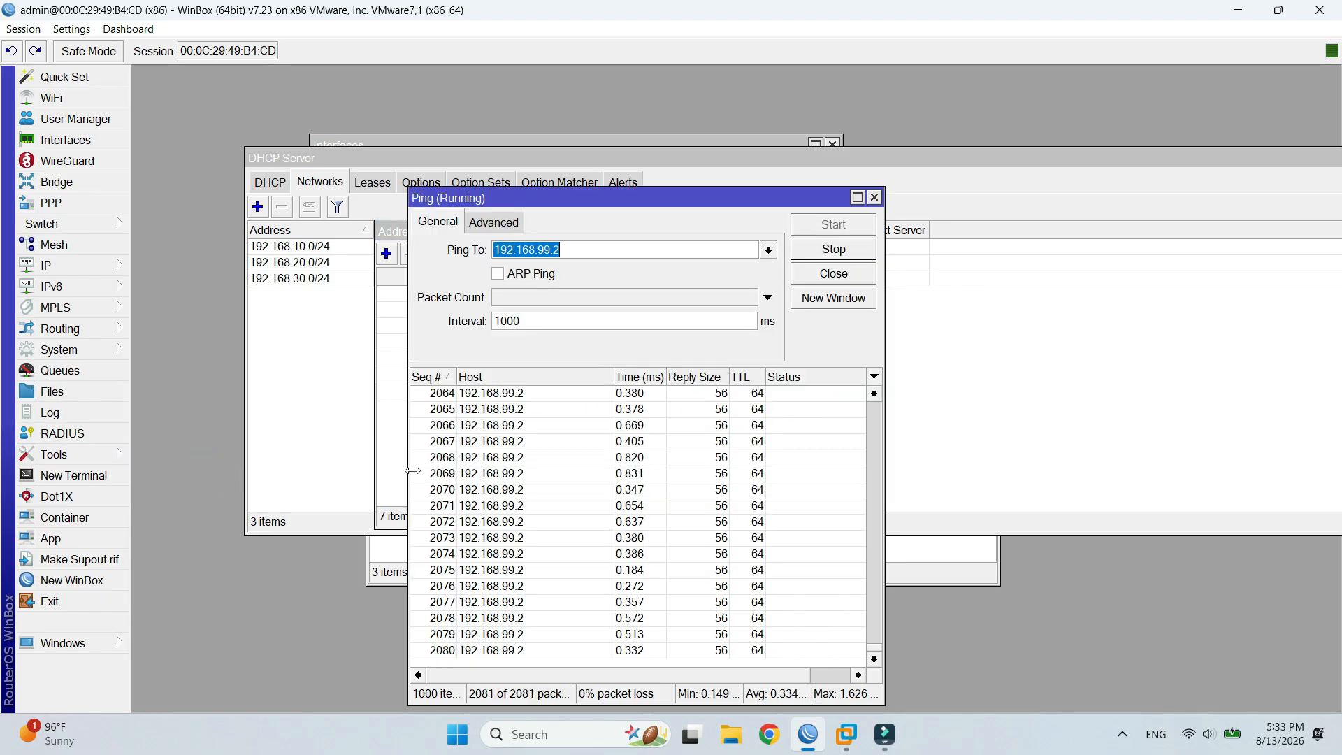
text(192.168.10.1)
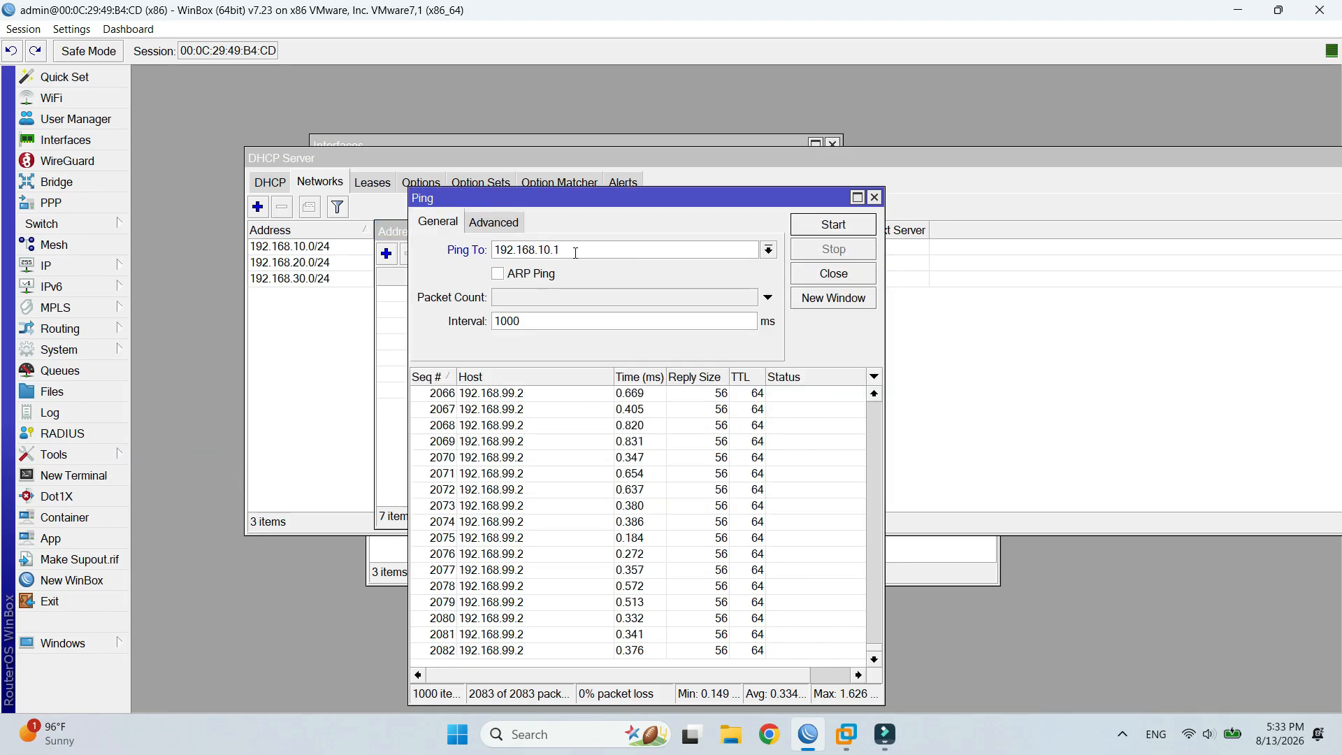
key(Return)
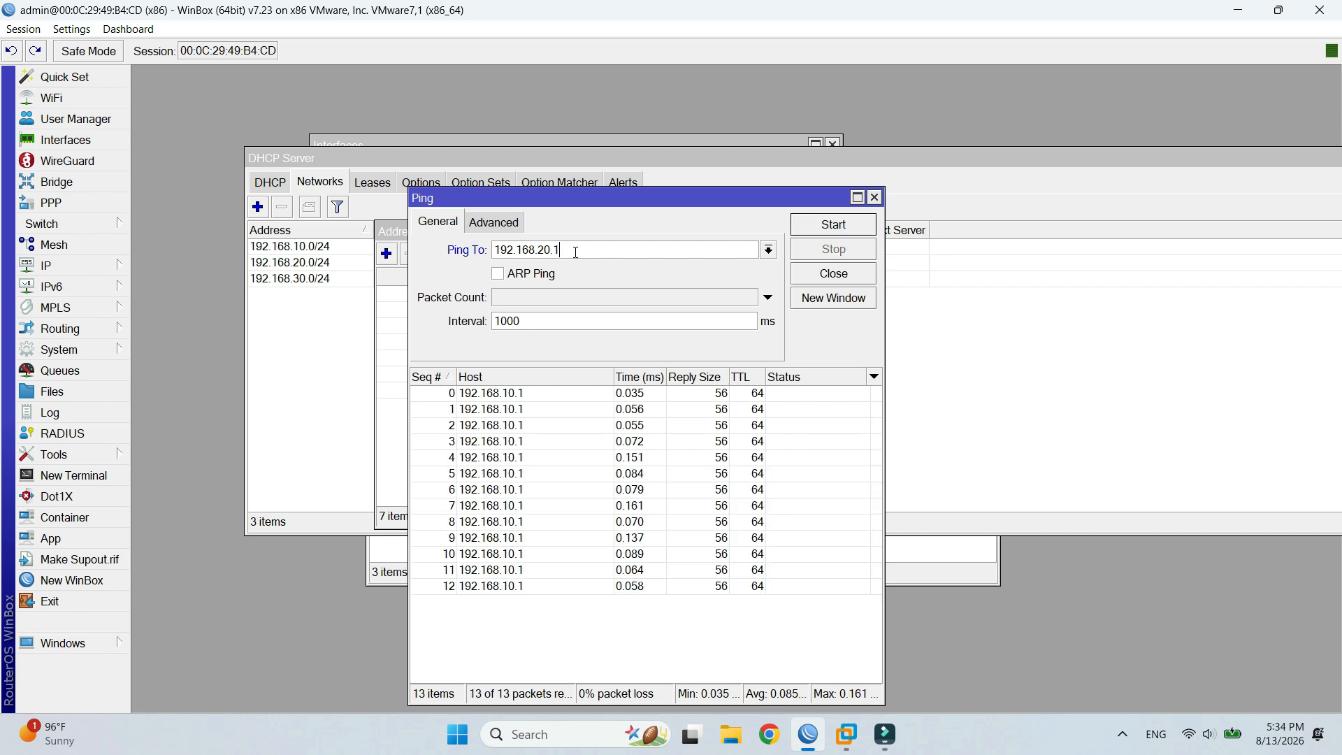
key(Return)
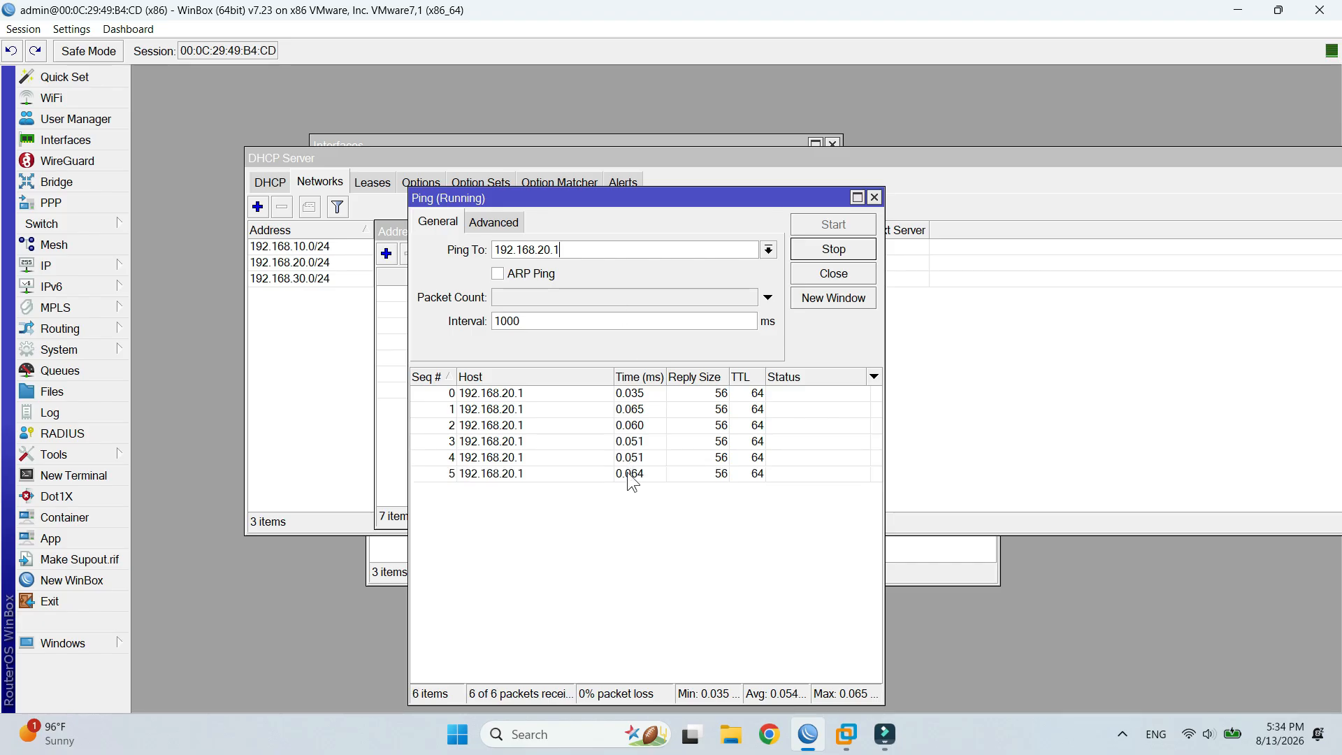
click(811, 253)
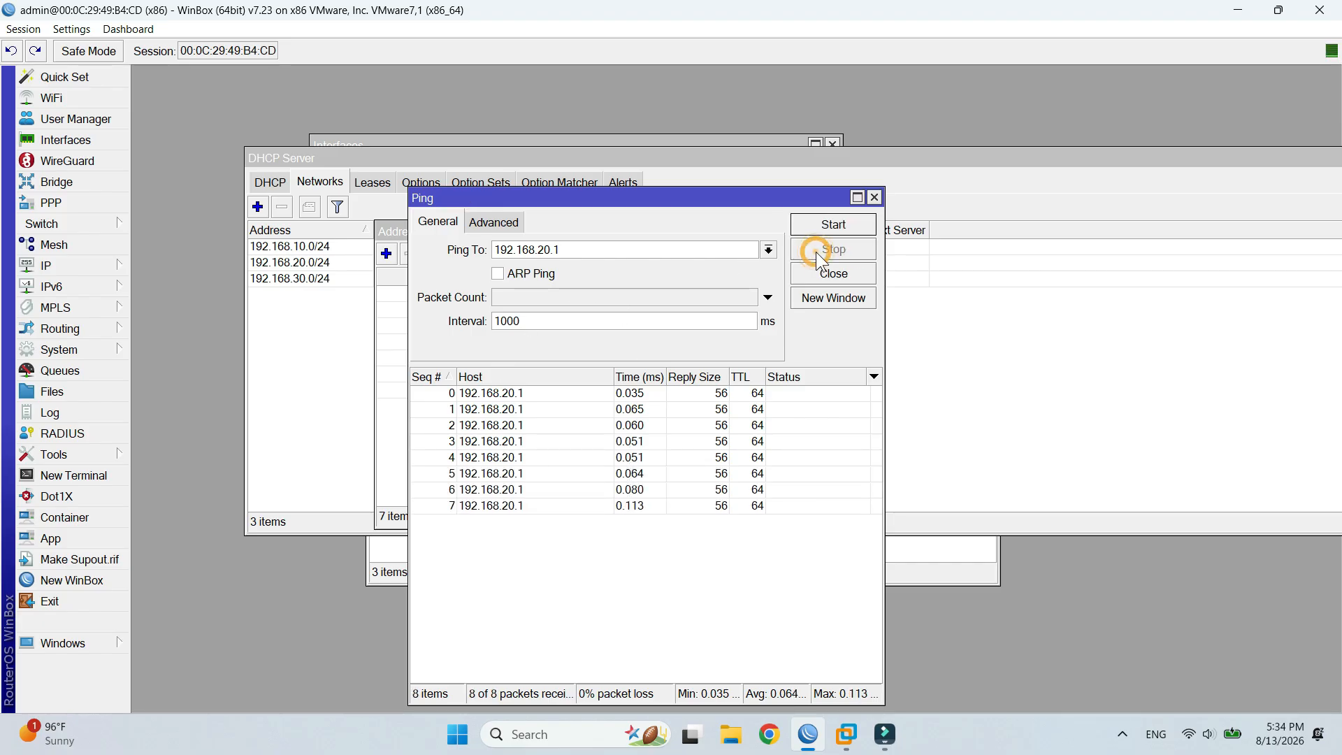
Step: Change the ping target to the VLAN 30 gateway 192.168.30.1 and start the ping
key(Left)
key(Left)
key(BackSpace)
text(3)
click(835, 225)
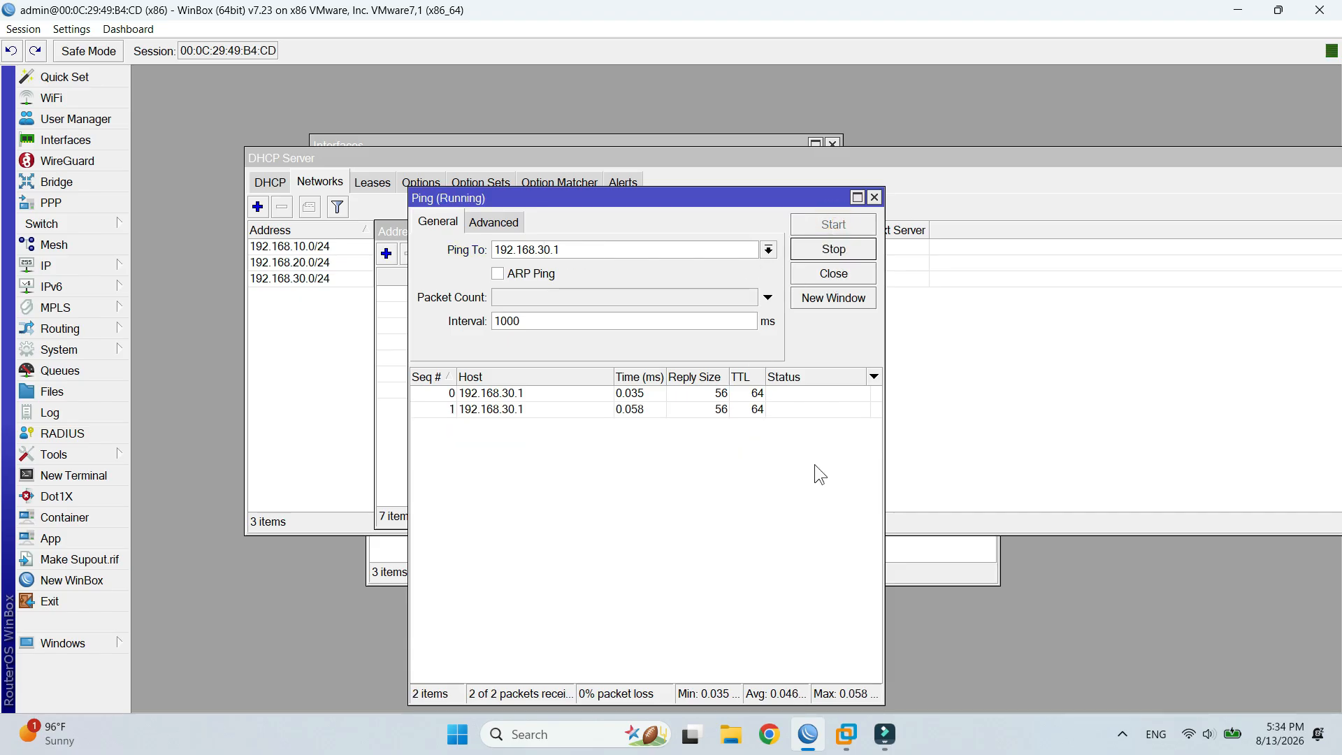